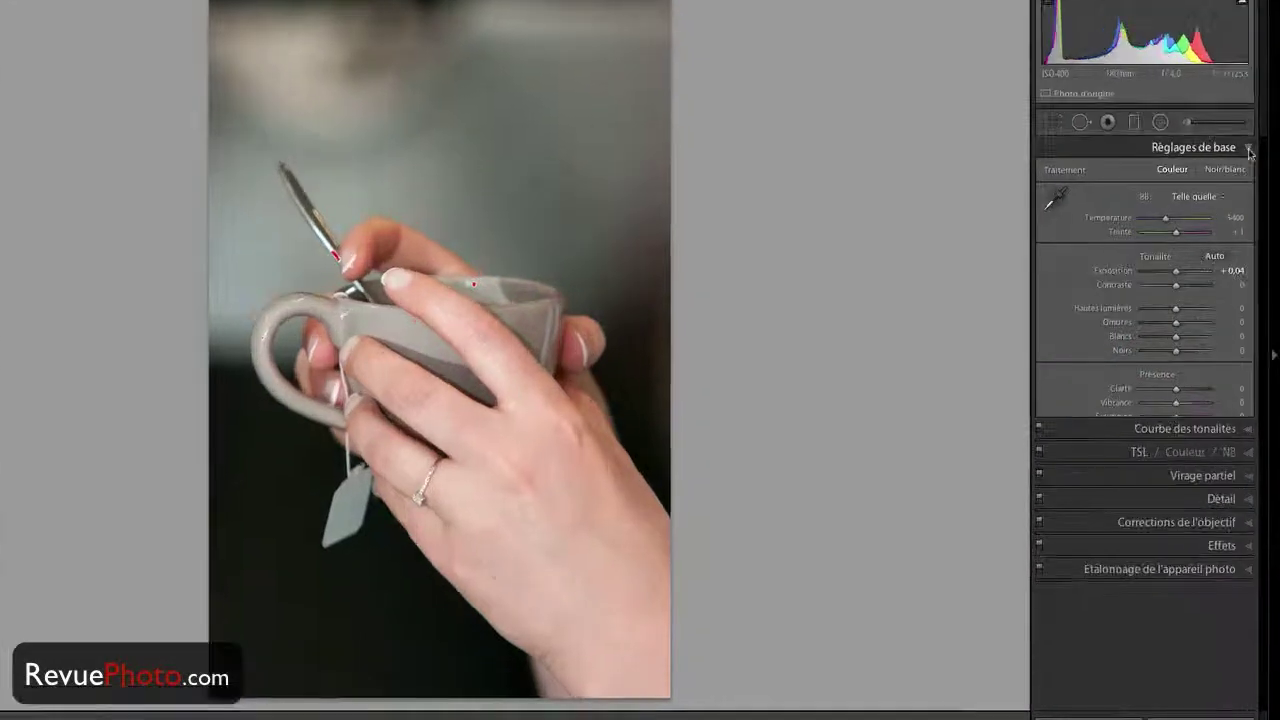
Step: Collapse Réglages de base and view the Détail, Virage partiel, Courbe des tonalités and Corrections de l'objectif sections one at a time
click(1248, 148)
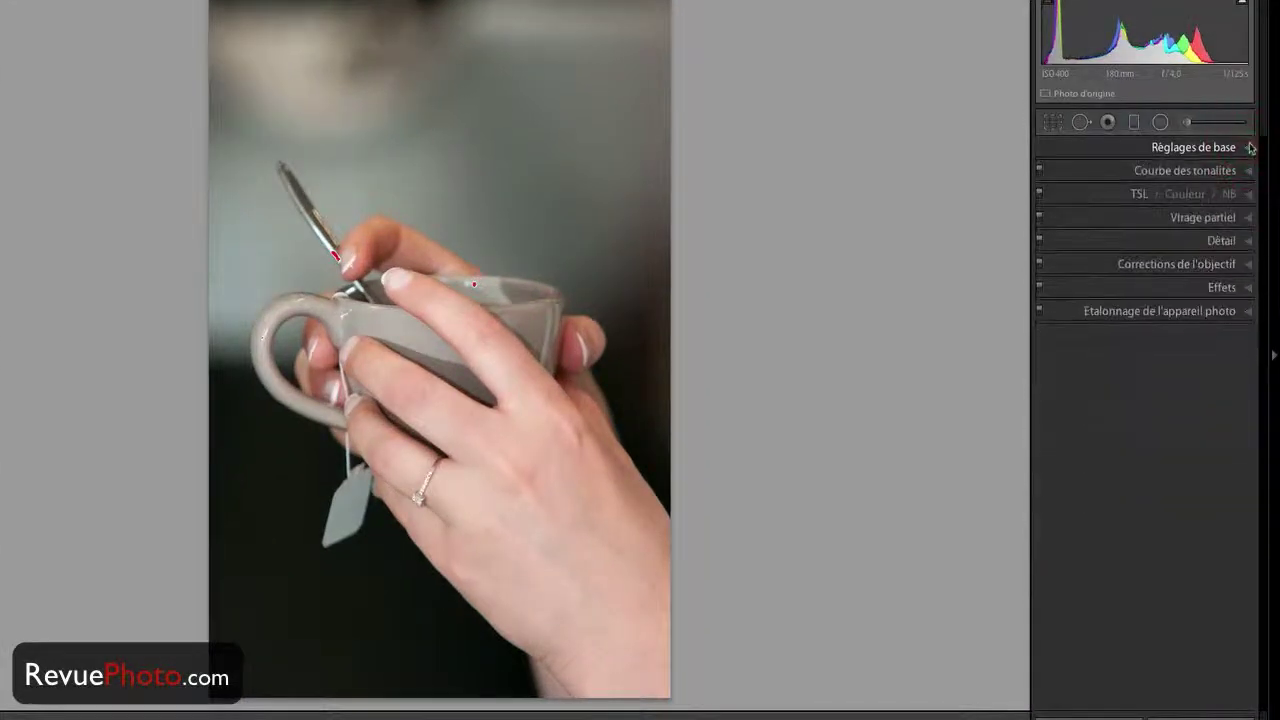
click(1250, 243)
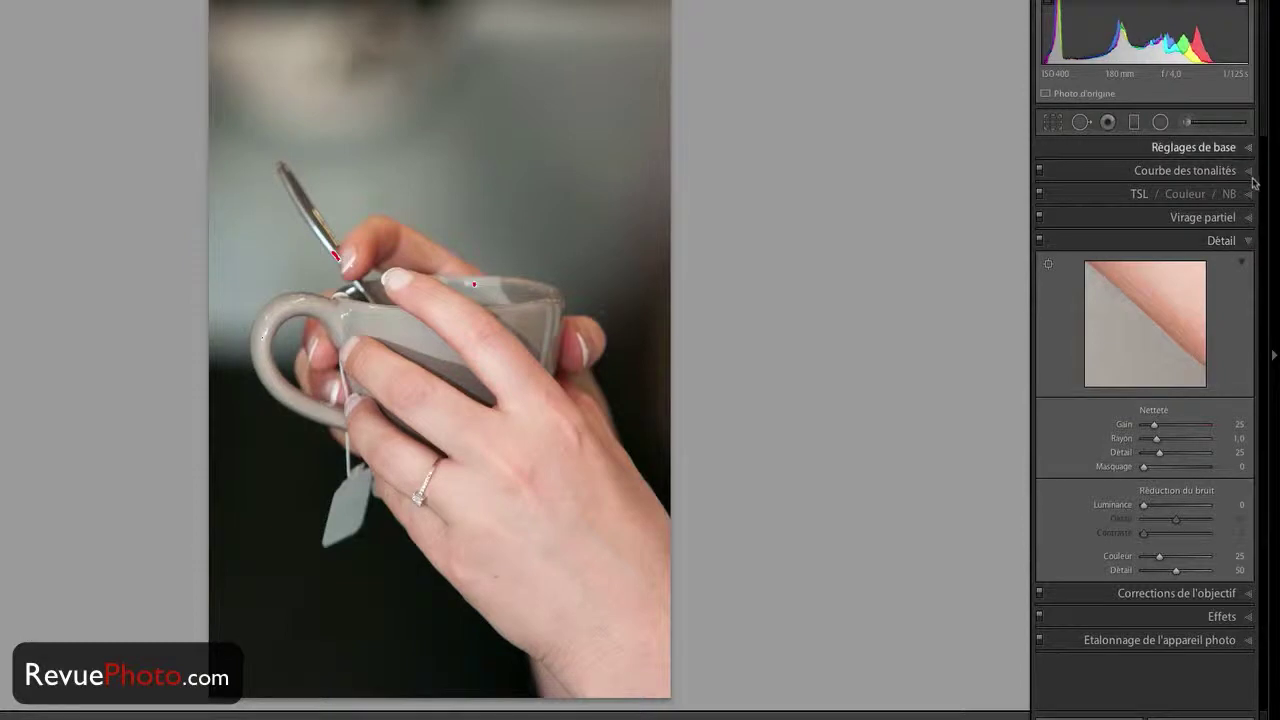
click(1250, 219)
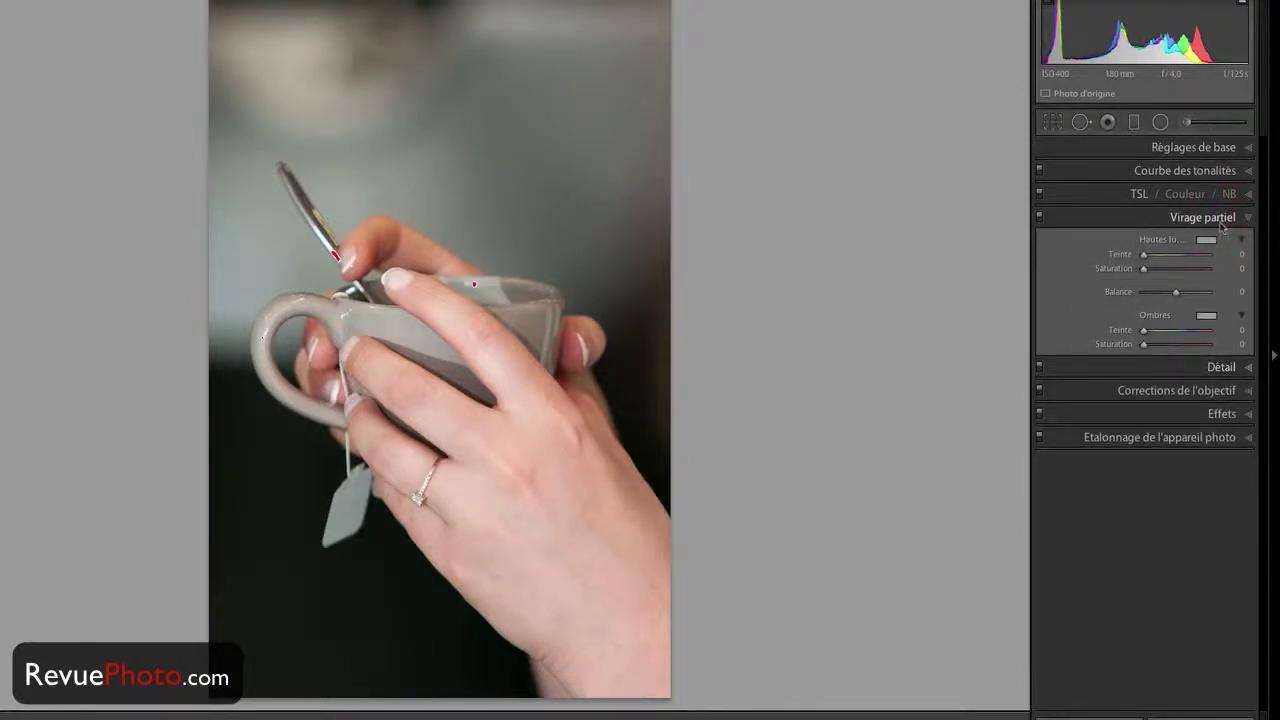
click(1248, 171)
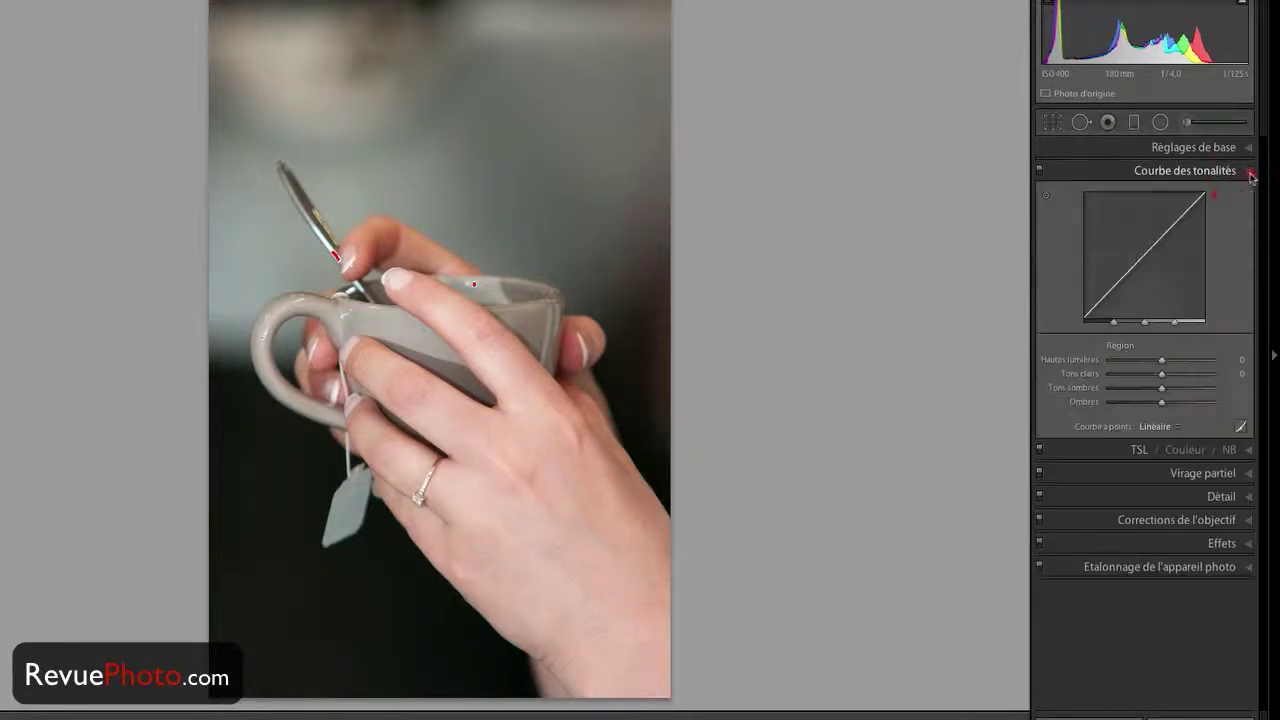
click(1252, 521)
Step: Turn off Mode Solo for the adjustment sections and expand Courbe des tonalités alongside Corrections de l'objectif
right_click(1090, 163)
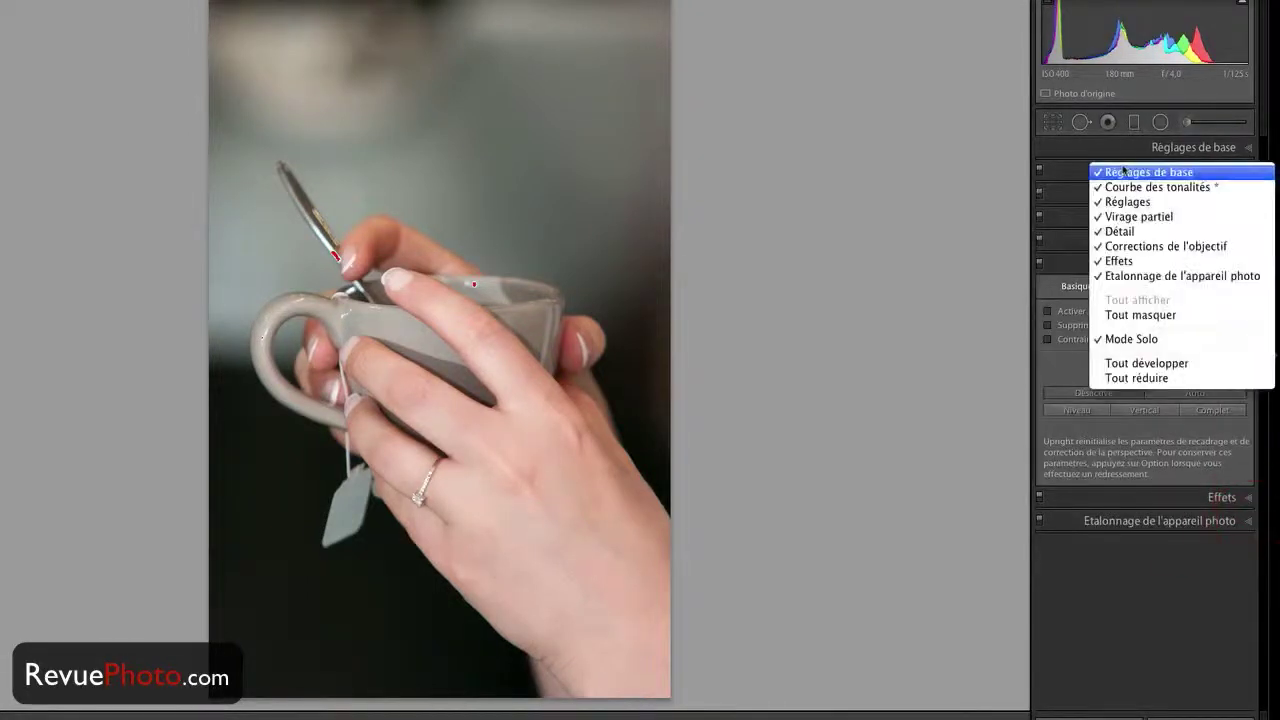
click(1137, 341)
click(1247, 171)
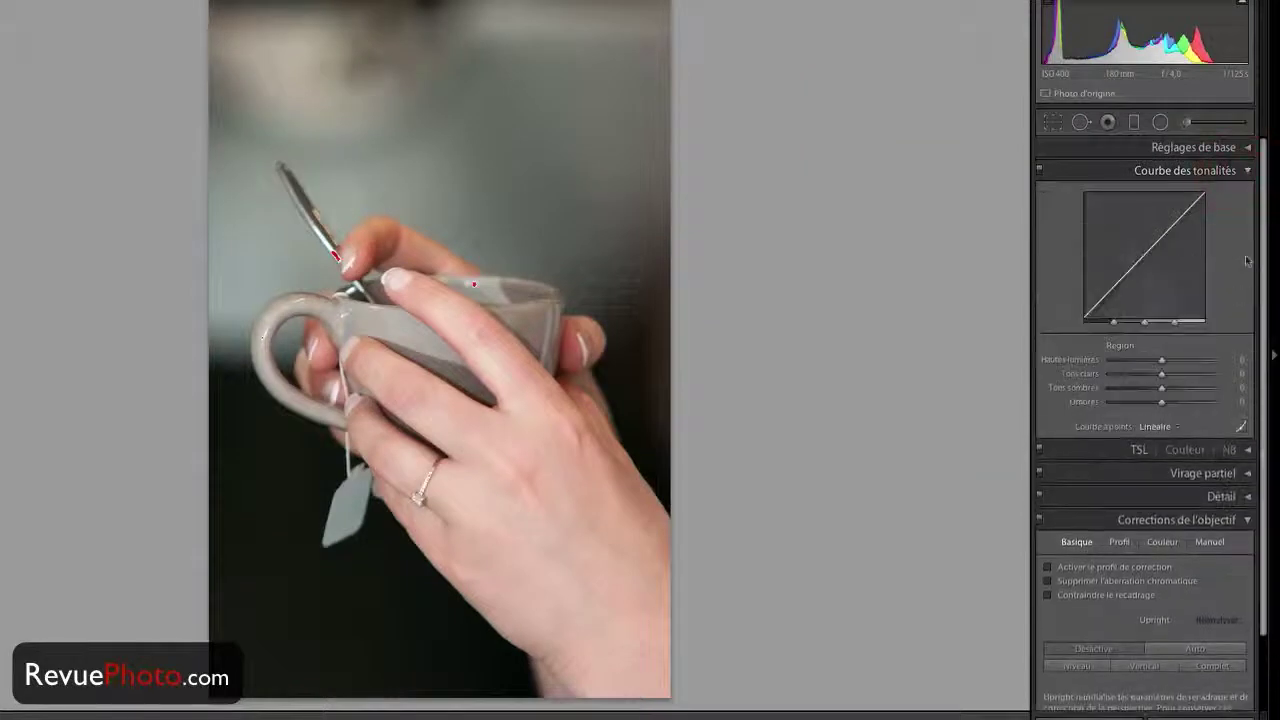
Step: Try expanding all adjustment sections at once, and collapse them all again
right_click(1119, 168)
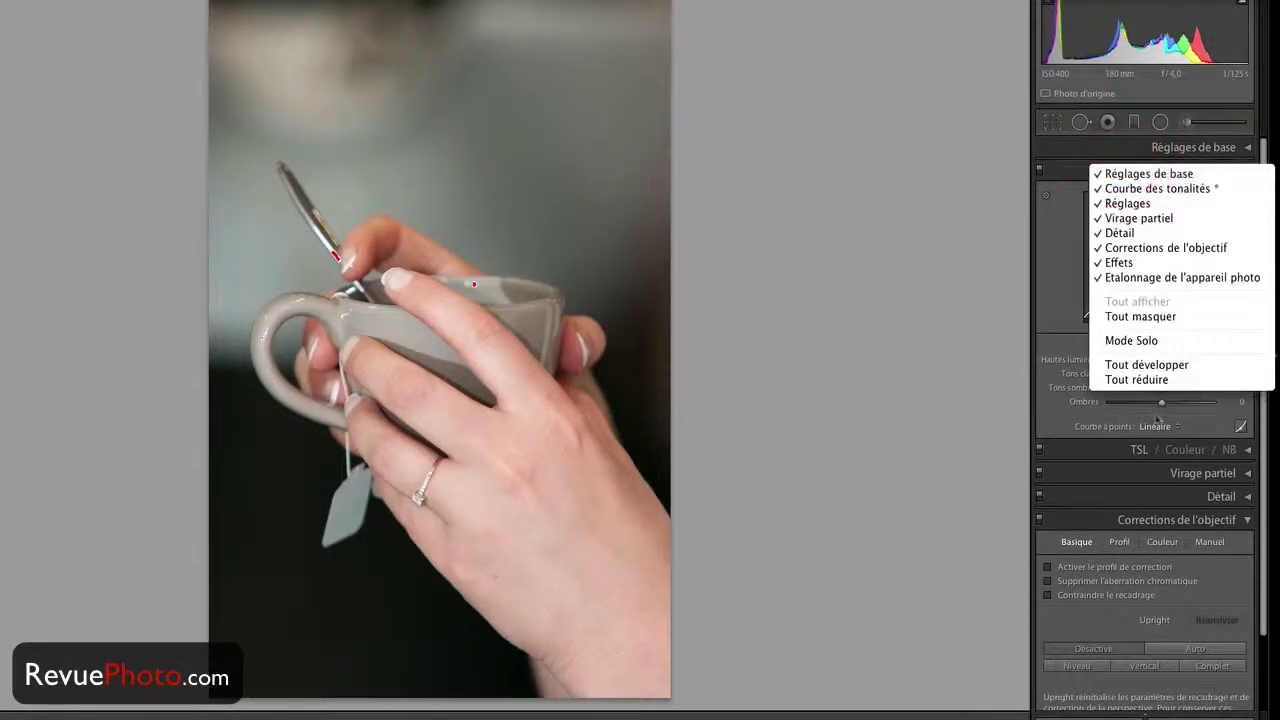
click(1170, 366)
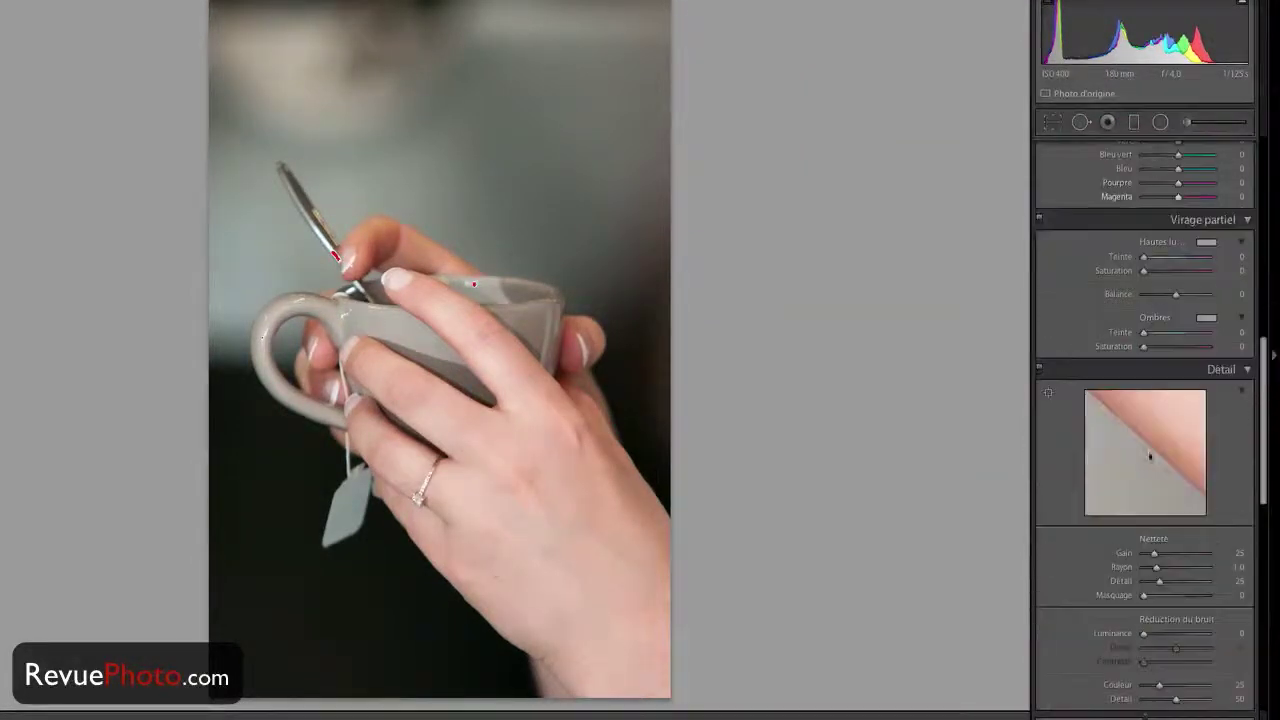
scroll(1145, 300, up, 10)
right_click(1130, 153)
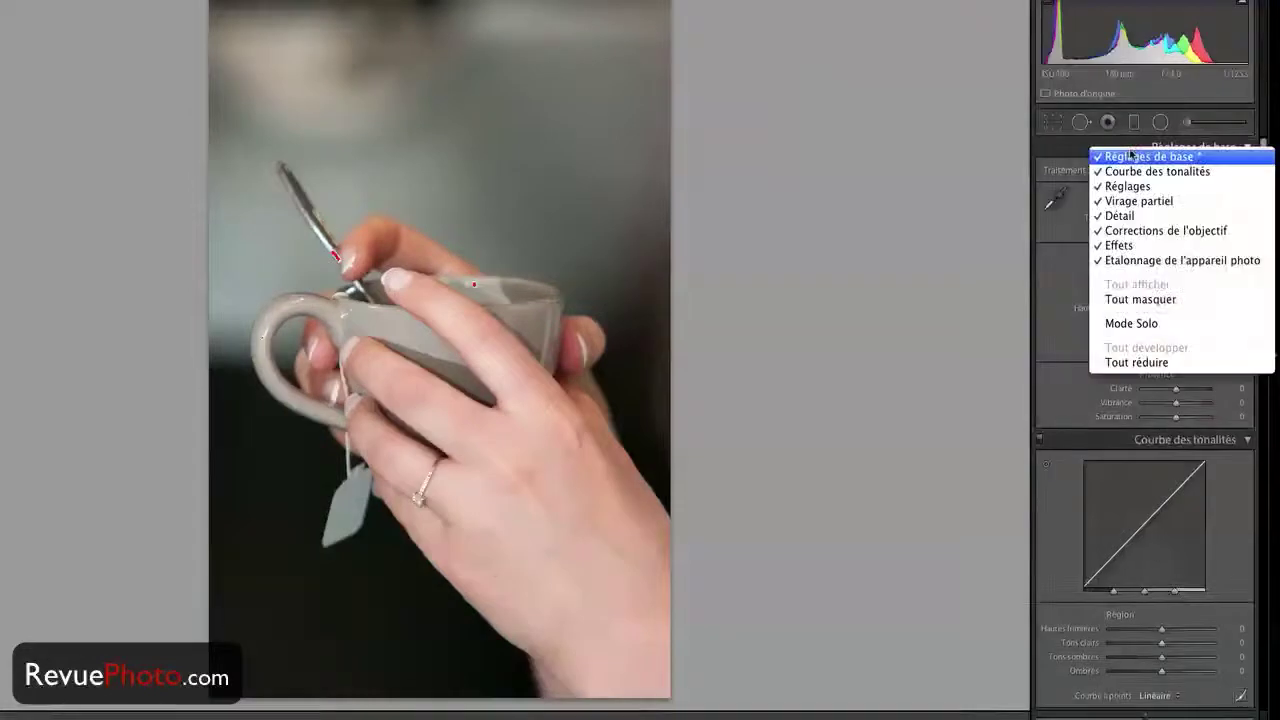
click(1140, 363)
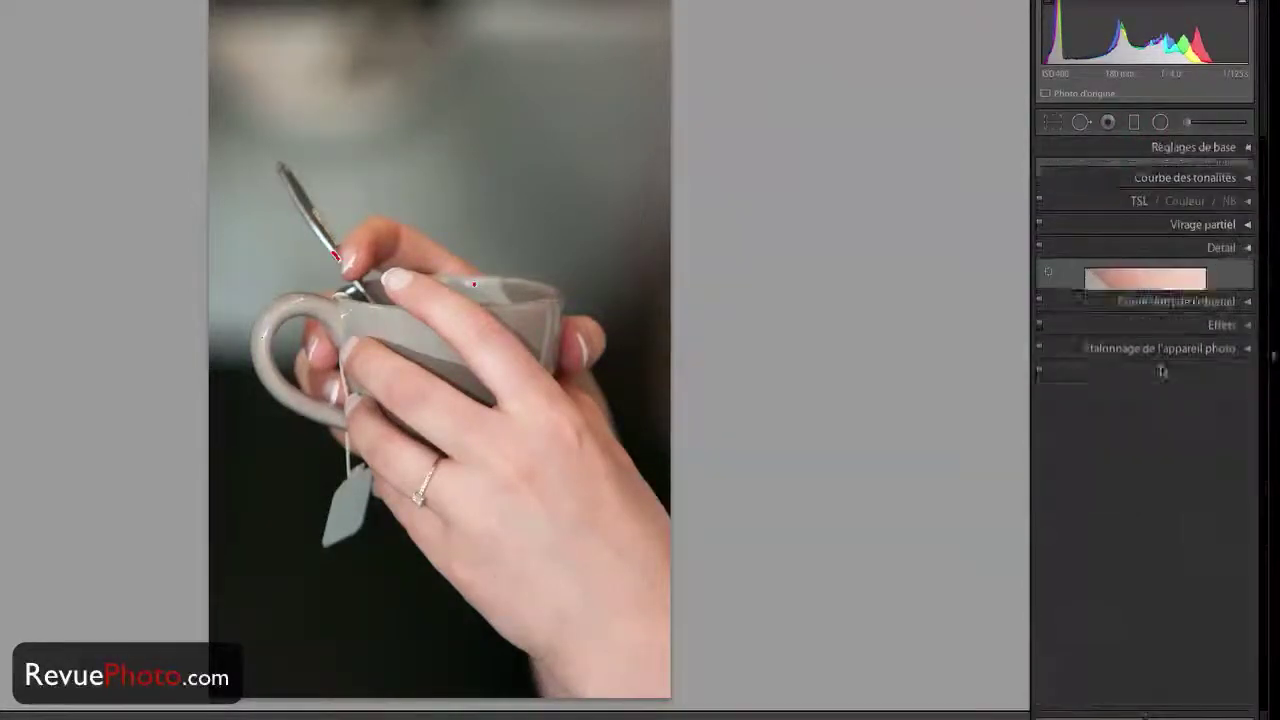
Step: Expand every adjustment section from the fully collapsed state
right_click(1114, 151)
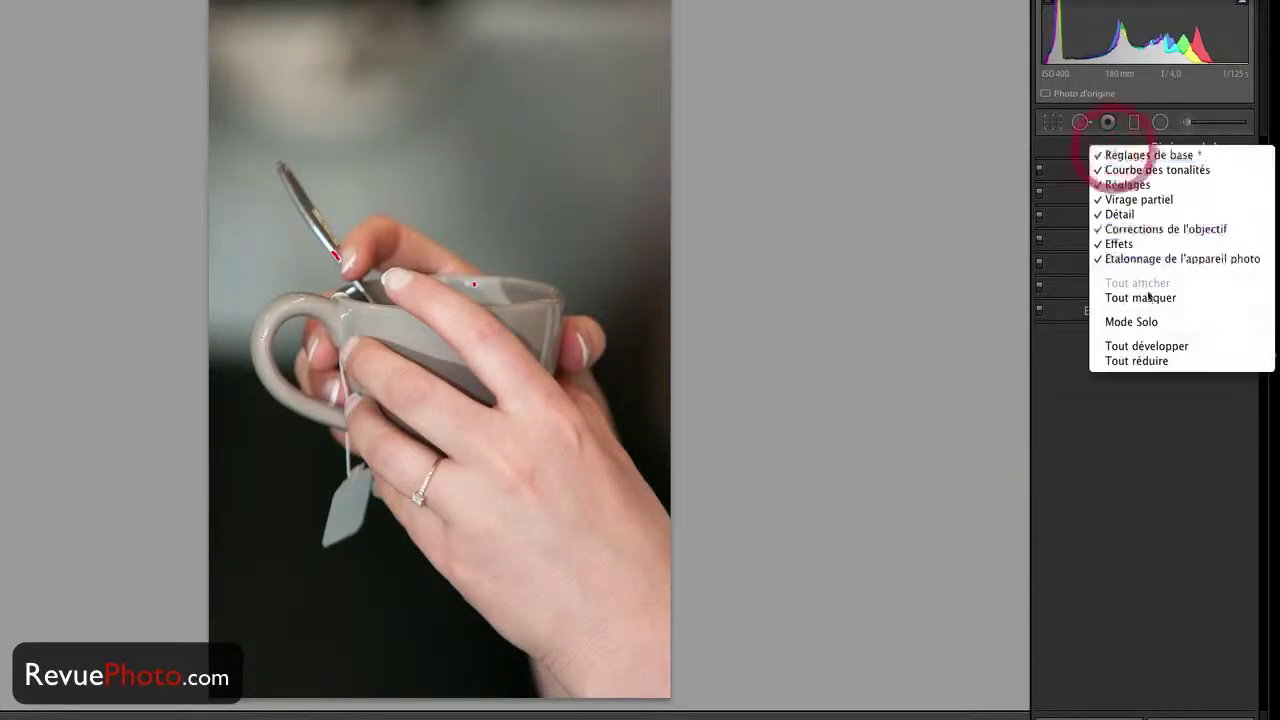
click(1168, 346)
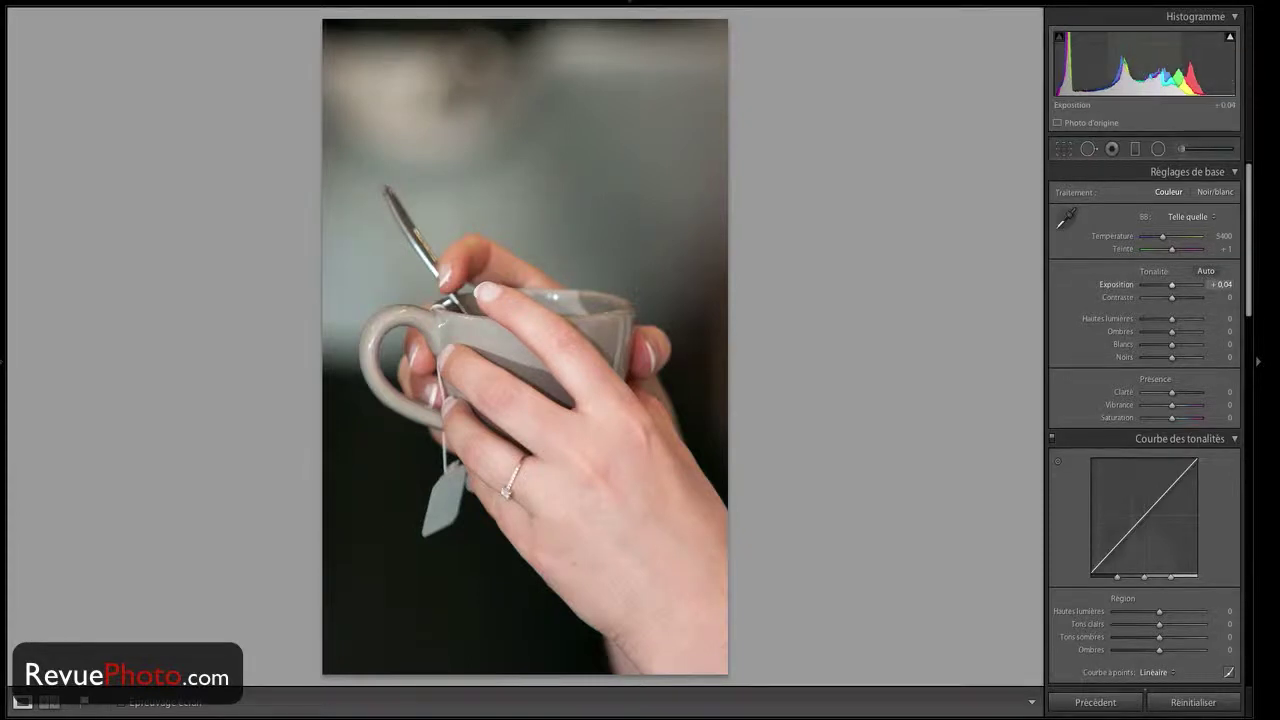
Step: Try darker exposures through the histogram and the Exposition setting, resetting Exposition to 0,00
mouse_move(1120, 75)
mouse_down()
mouse_move(1180, 75)
mouse_move(1095, 75)
mouse_move(1125, 75)
mouse_up()
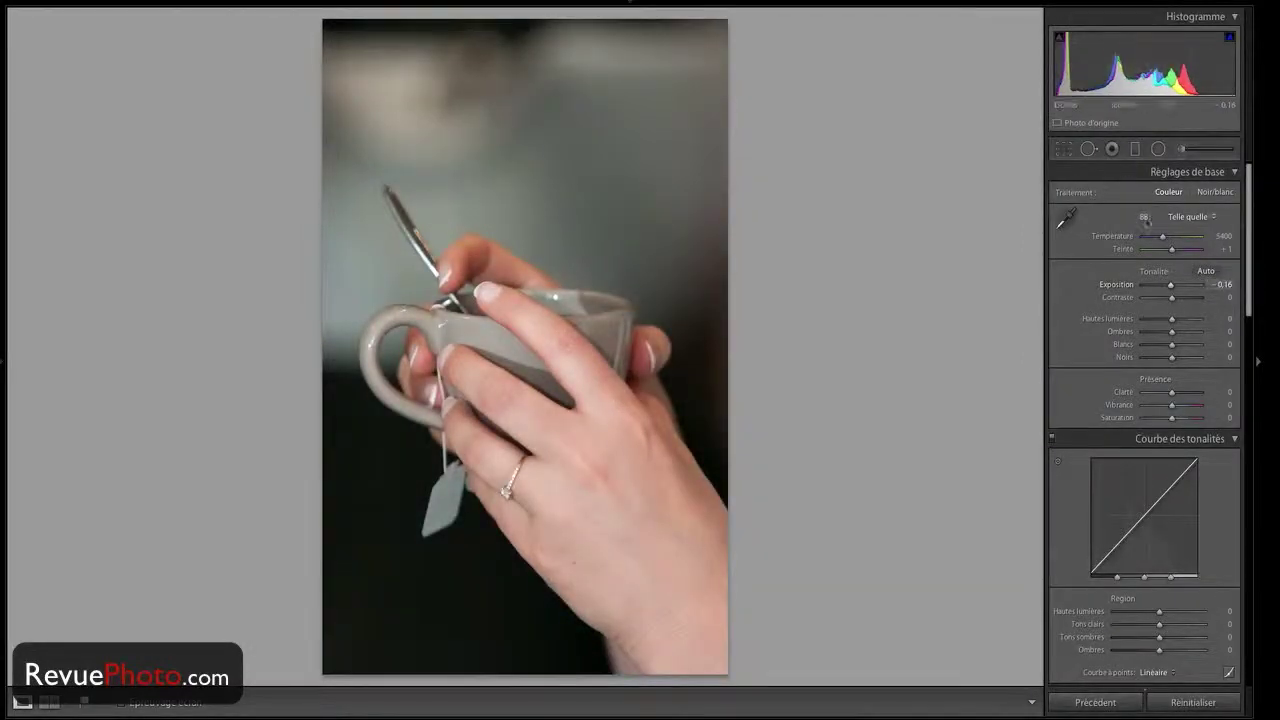
double_click(1171, 285)
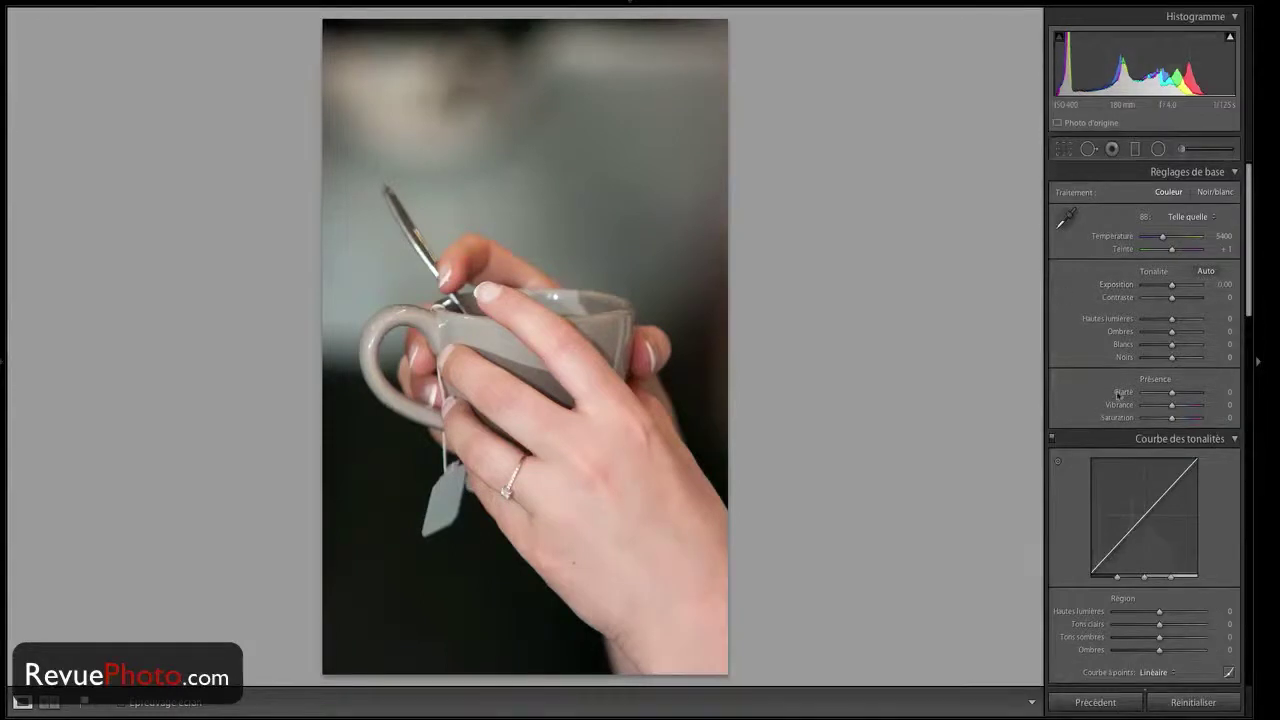
drag(1171, 285, 1161, 286)
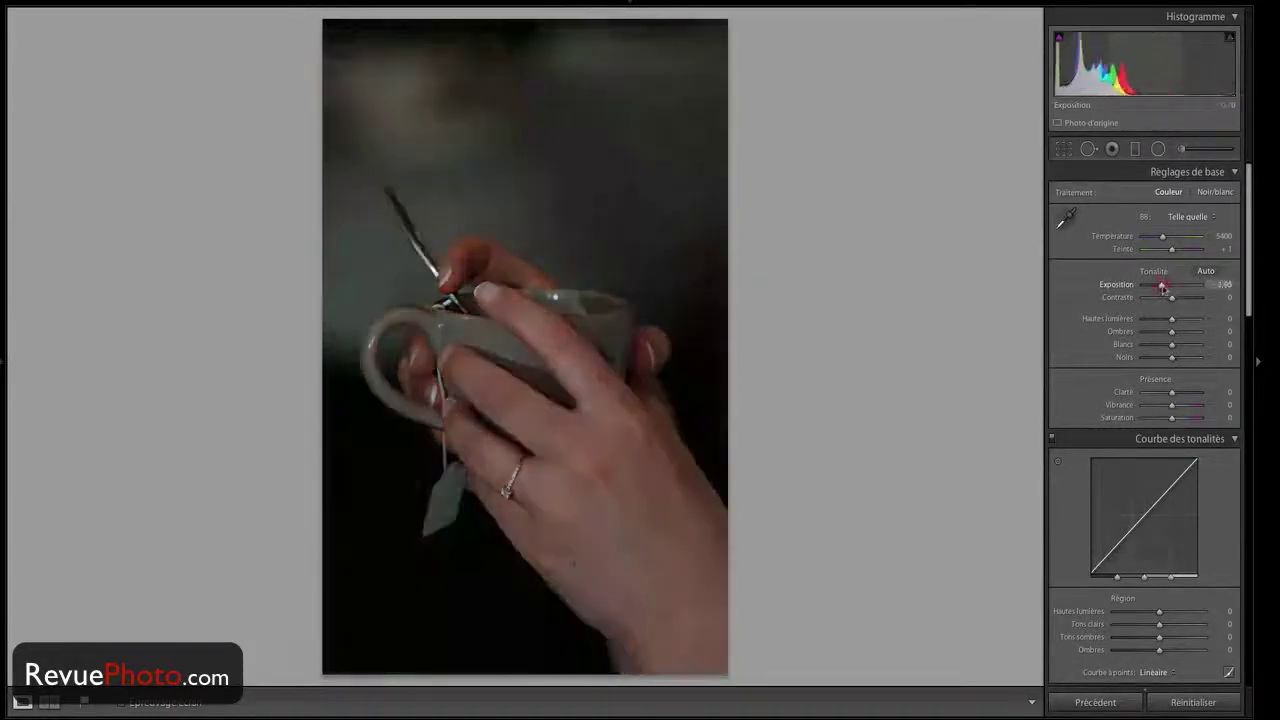
double_click(1118, 285)
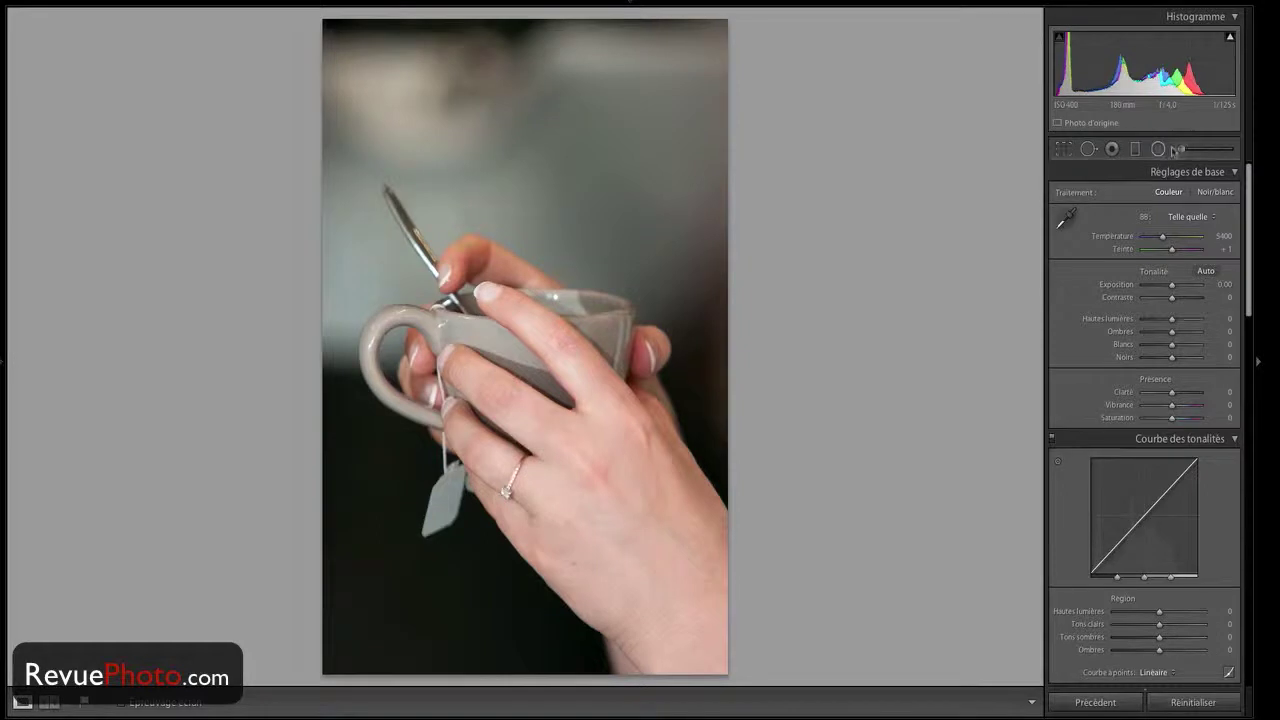
Step: Open the crop tool, try a smaller crop with the Personnalisé aspect, and restore the Original aspect
click(1064, 149)
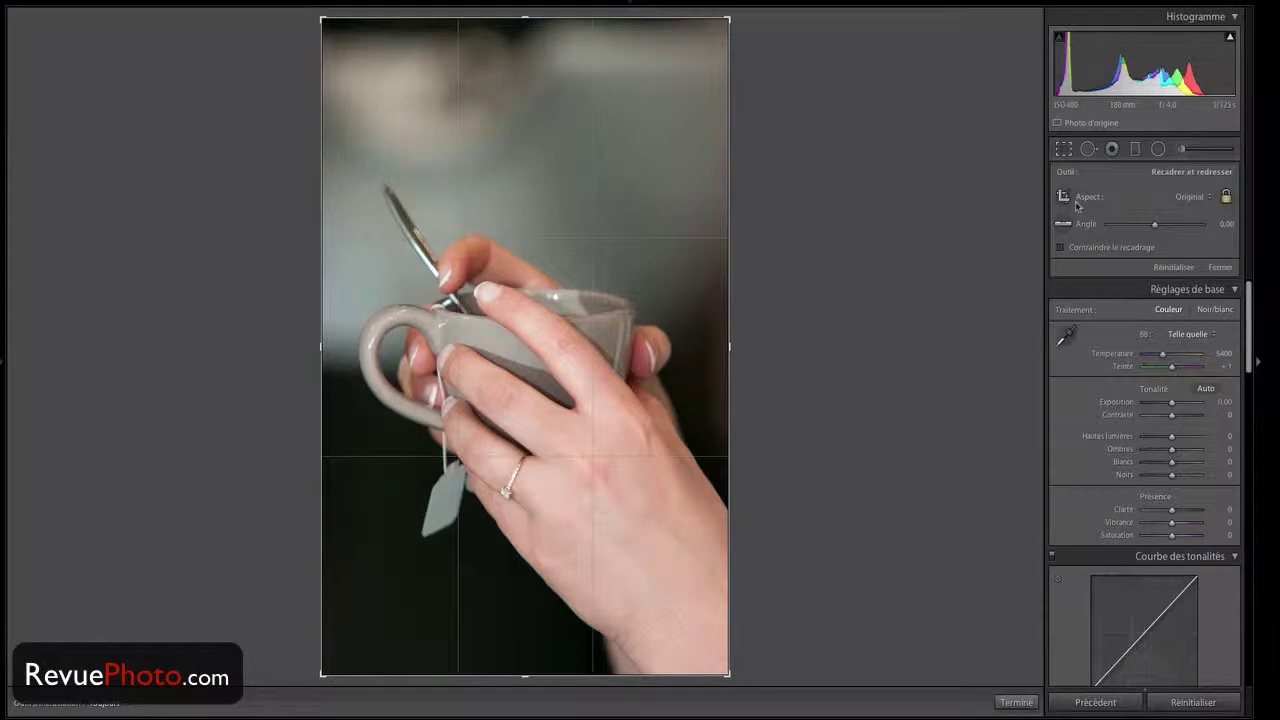
click(1200, 197)
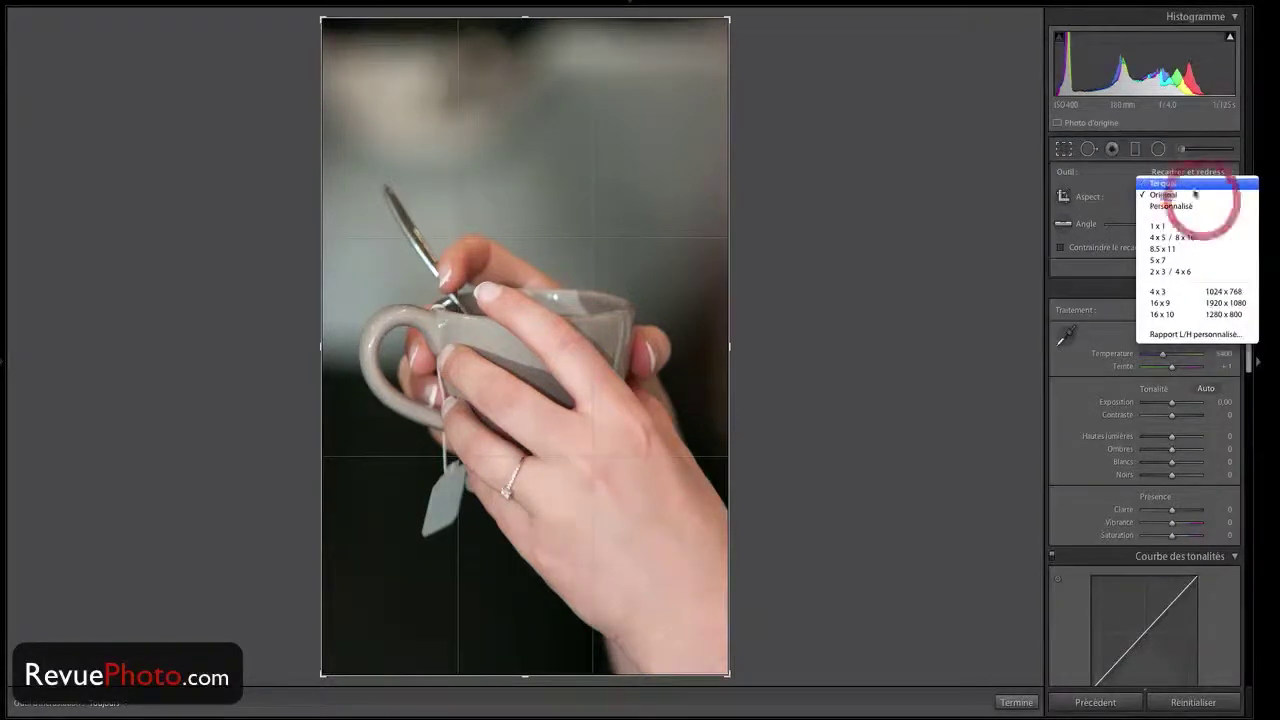
click(1182, 206)
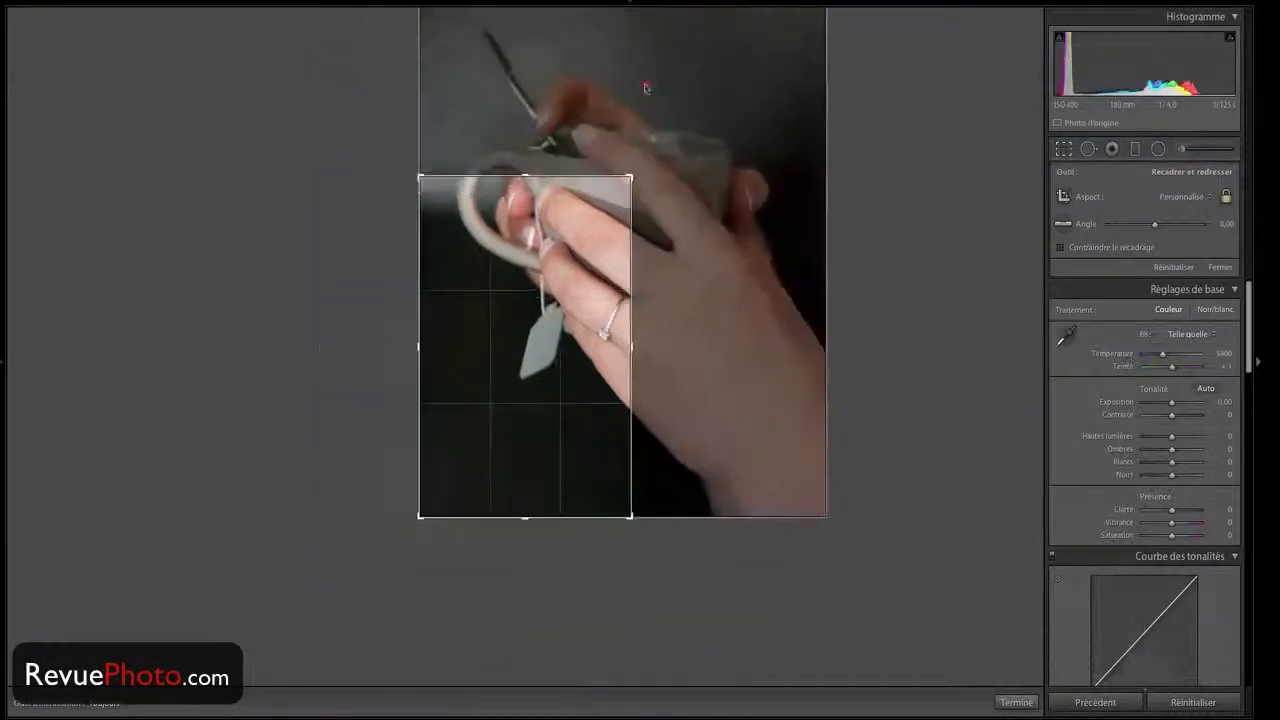
click(691, 113)
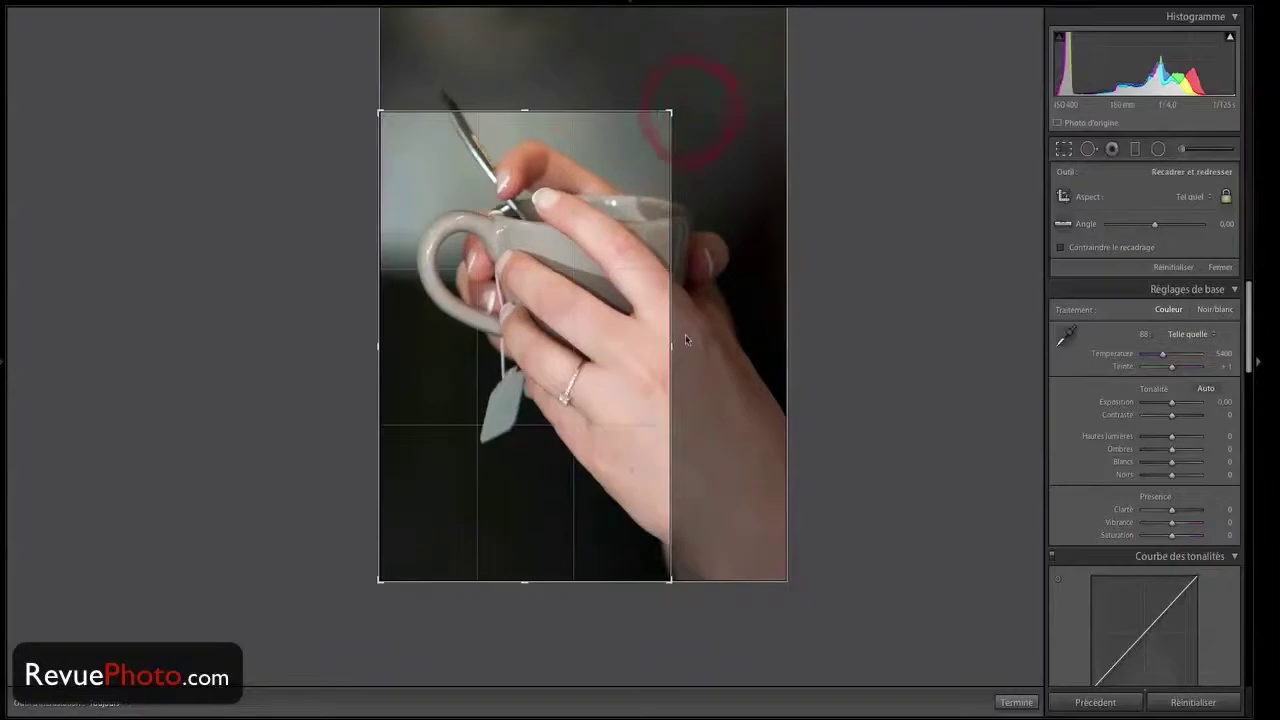
click(1200, 197)
click(1168, 194)
Step: Try a Personnalisé crop around the cup and hands with the aspect ratio unlocked, and restore the Original aspect
click(1192, 197)
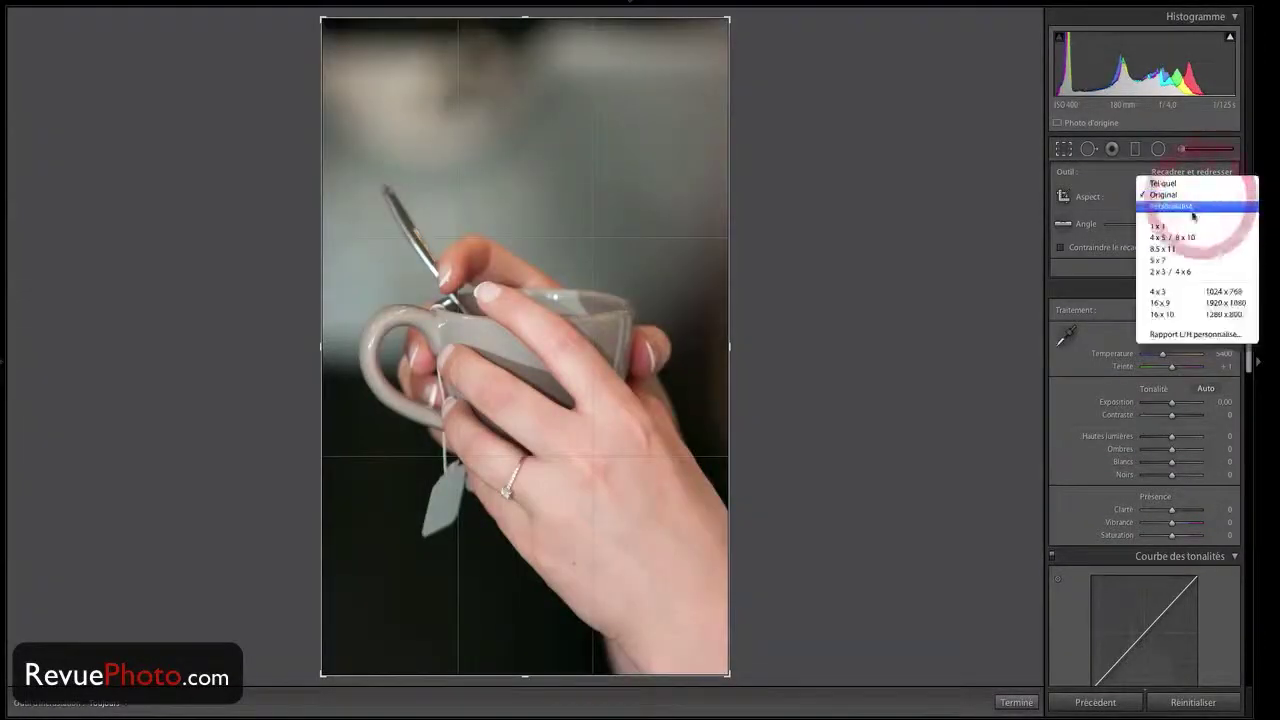
click(1192, 207)
drag(729, 347, 703, 349)
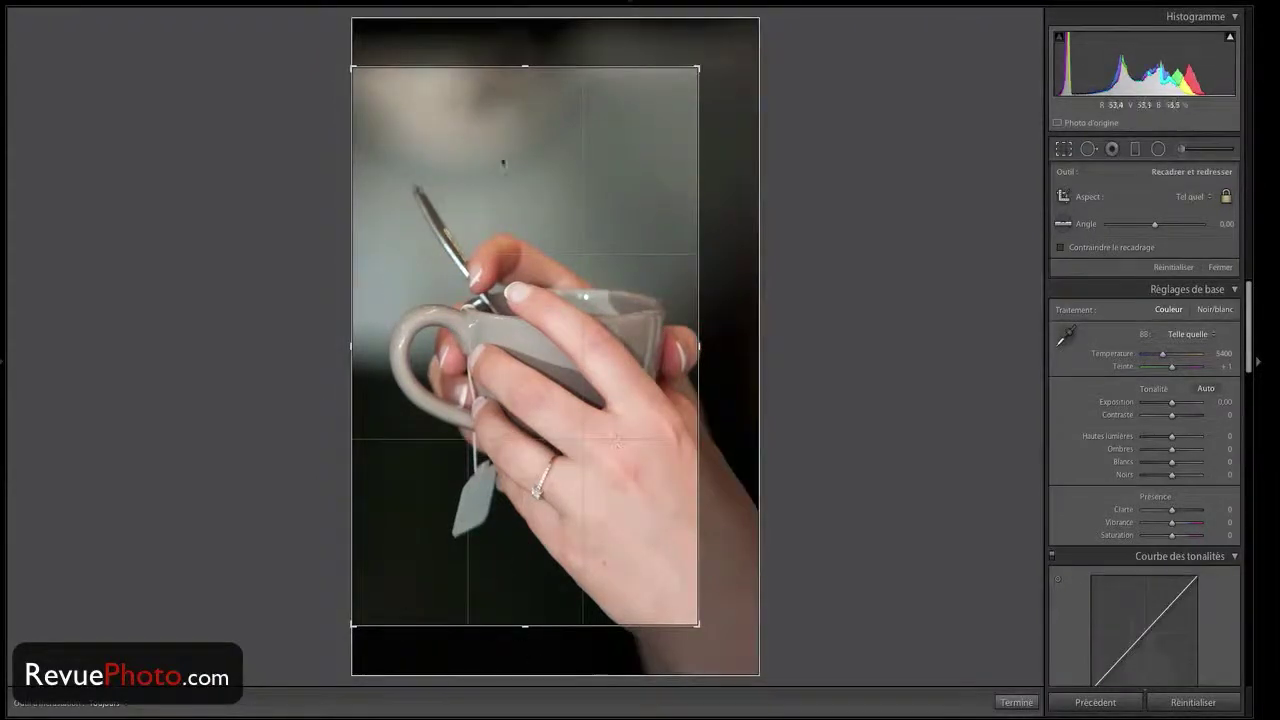
click(1226, 196)
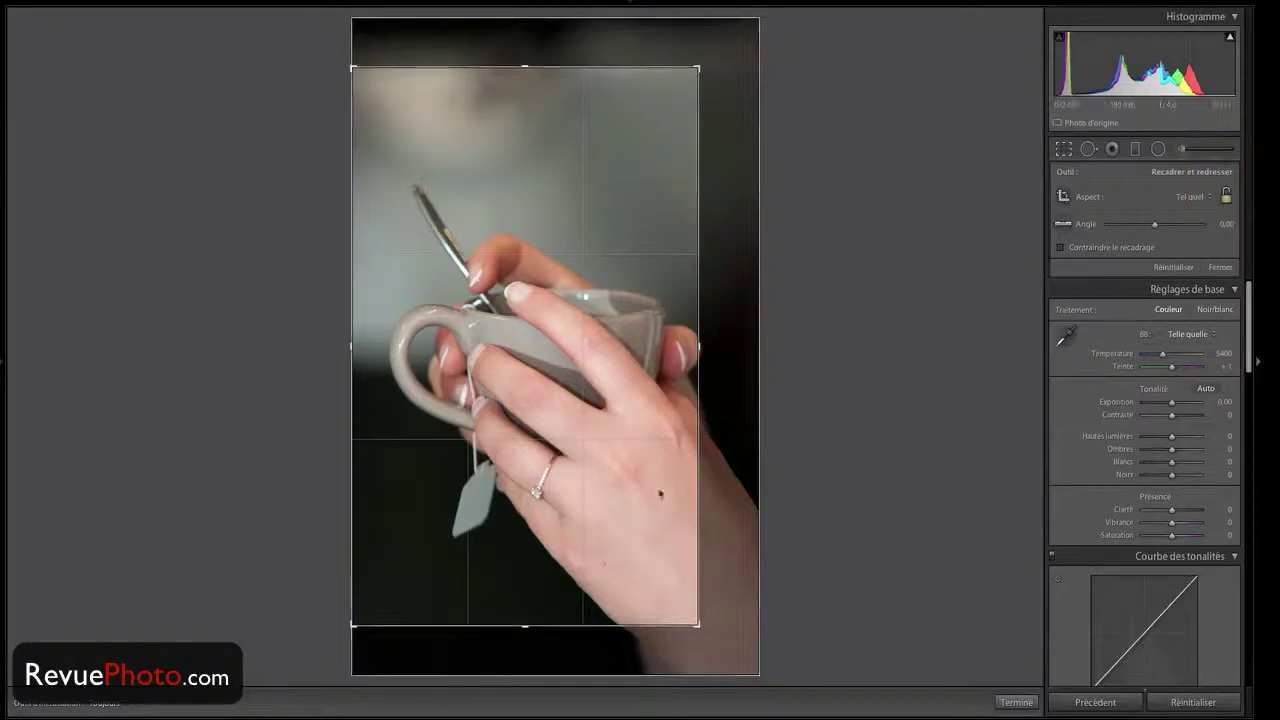
mouse_move(525, 625)
mouse_down()
mouse_move(523, 409)
mouse_move(503, 628)
mouse_move(600, 494)
mouse_up()
drag(697, 498, 697, 592)
click(1185, 196)
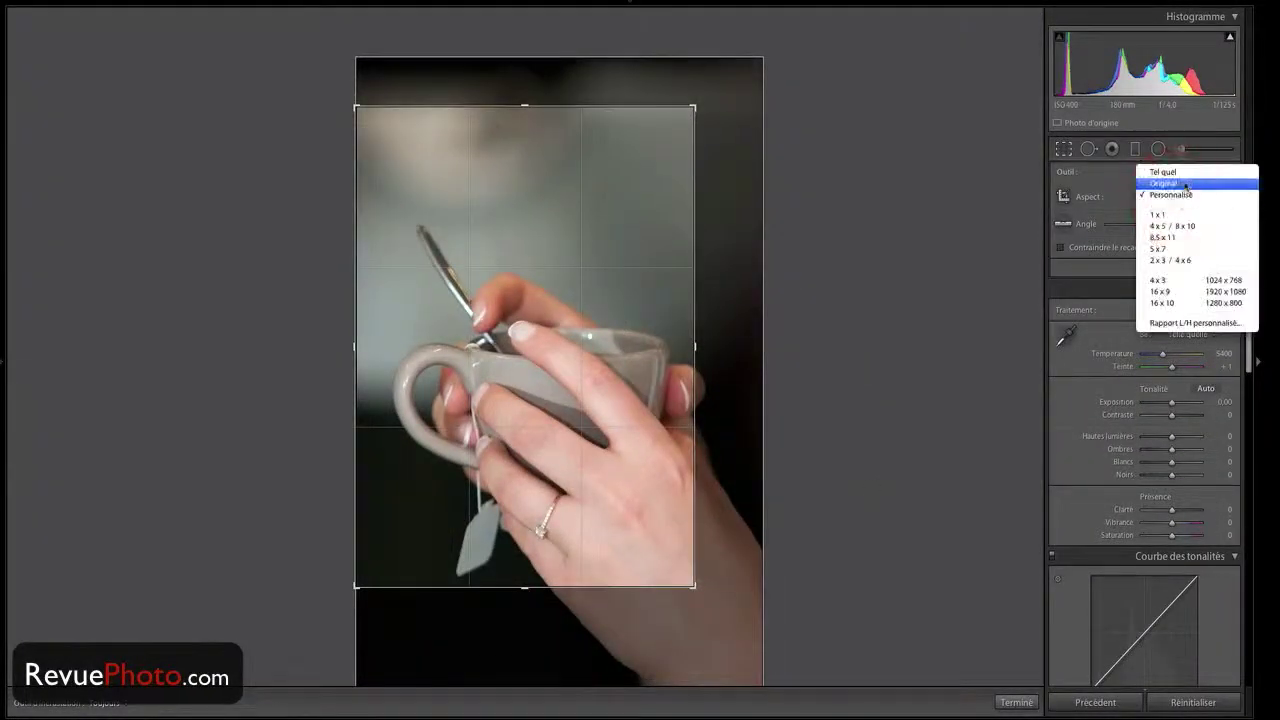
click(1186, 185)
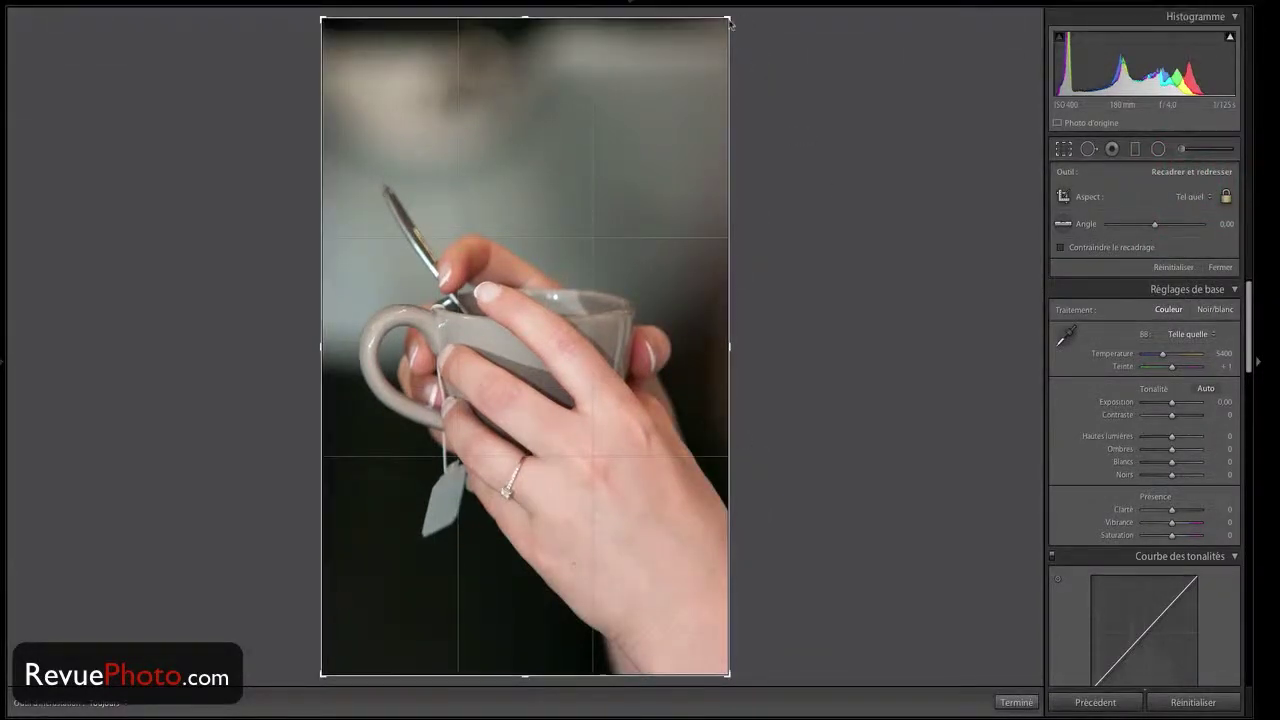
Step: Crop the photo slightly tighter at its original proportions, keeping the cup and hands framed, and apply the crop
drag(728, 20, 690, 57)
drag(575, 264, 555, 317)
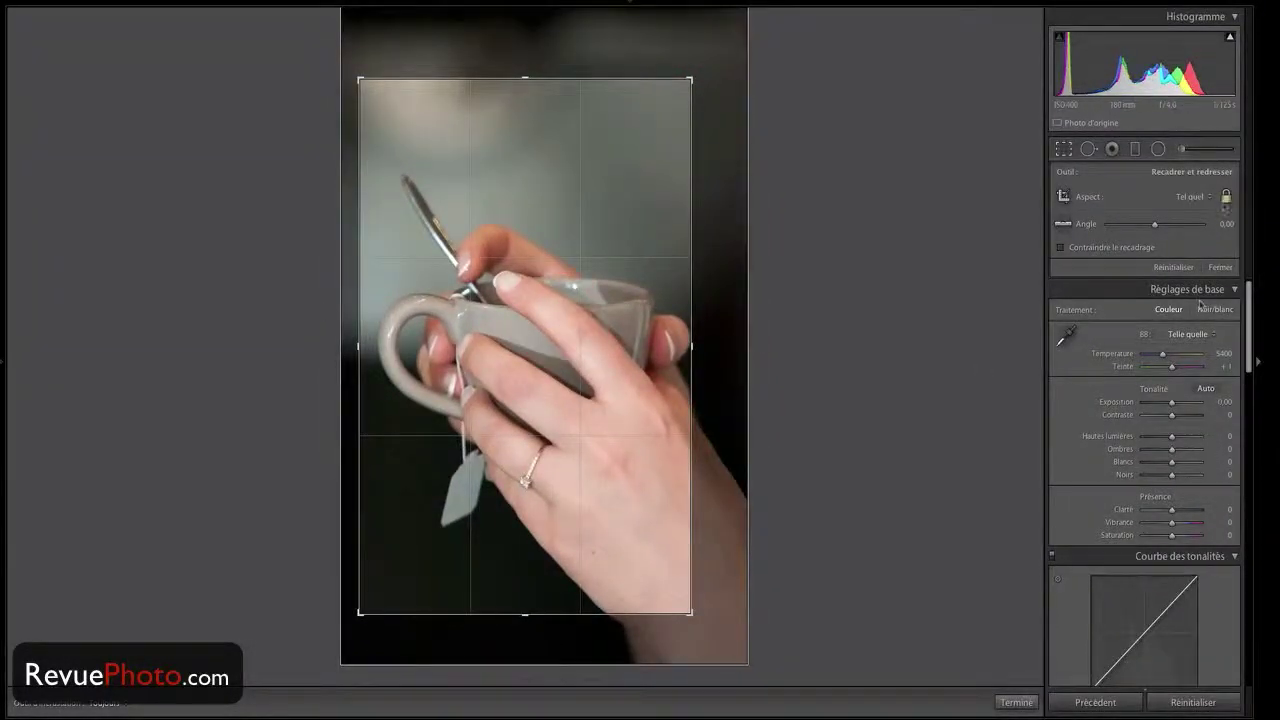
click(1195, 197)
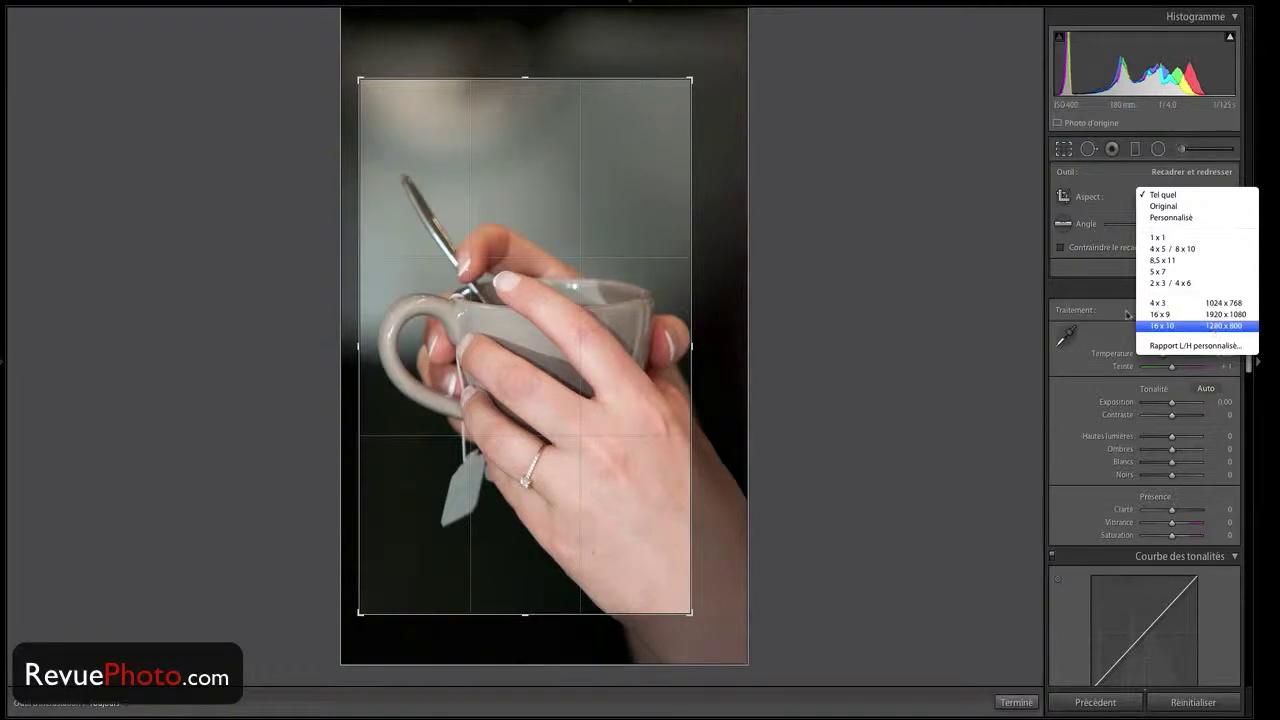
click(1111, 279)
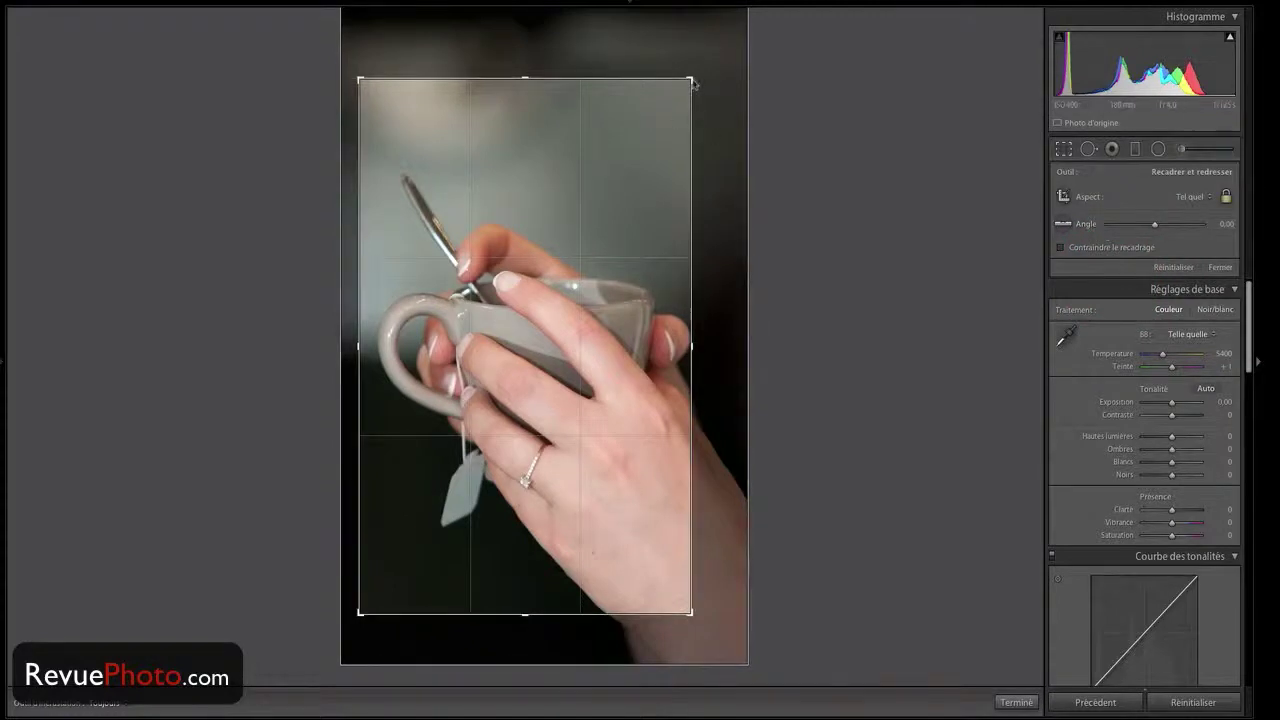
drag(691, 79, 735, 35)
drag(336, 650, 310, 676)
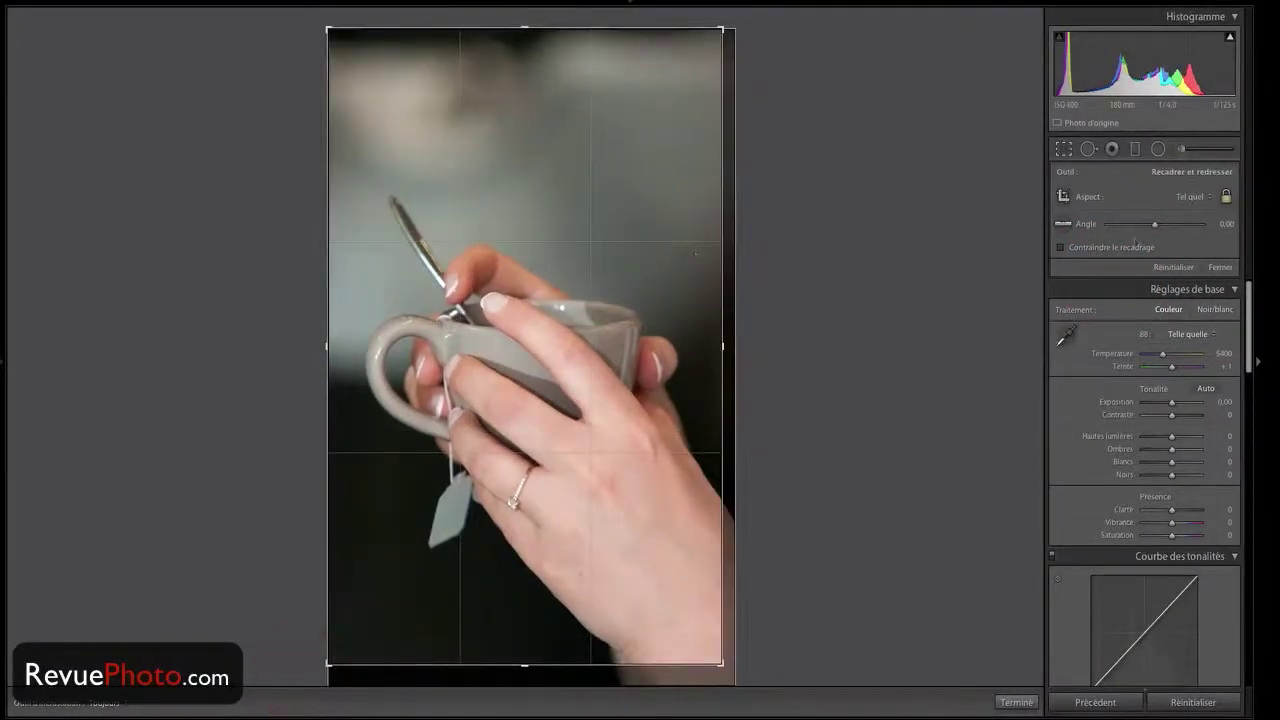
double_click(649, 217)
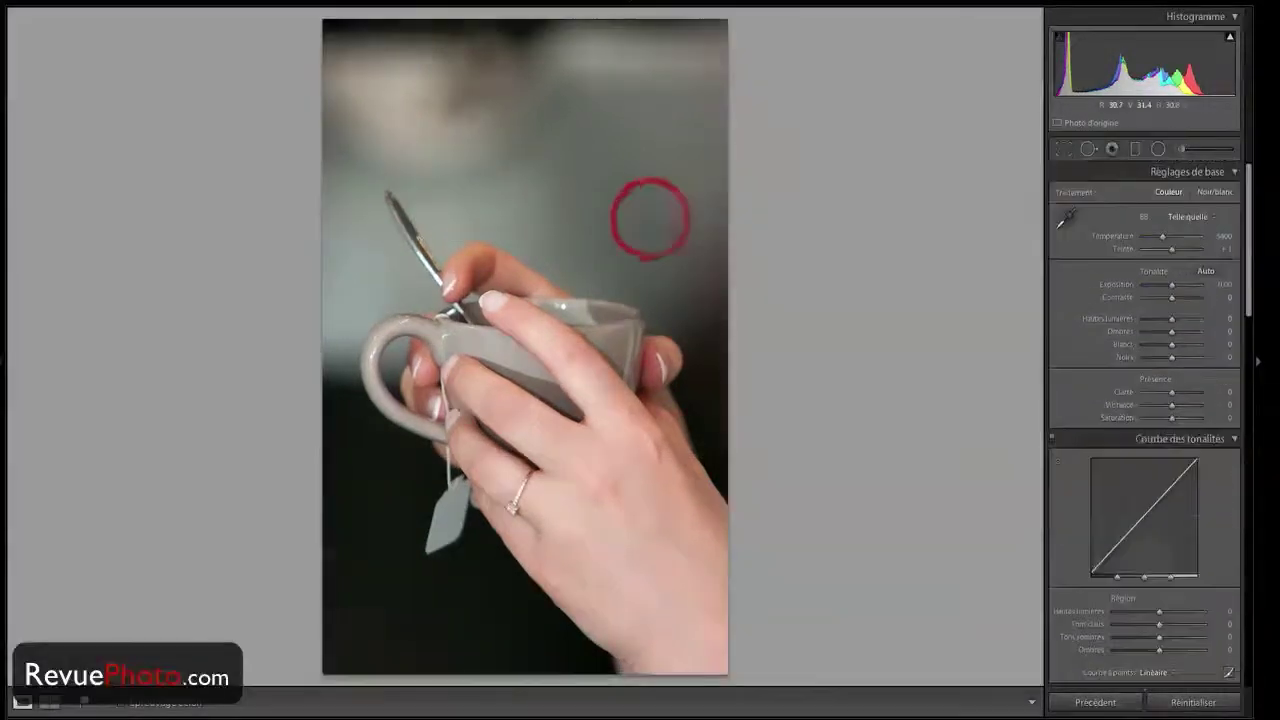
Step: Straighten the photo to an angle of −1,65 along the background's dark edge behind the cup, and apply the crop
click(1064, 148)
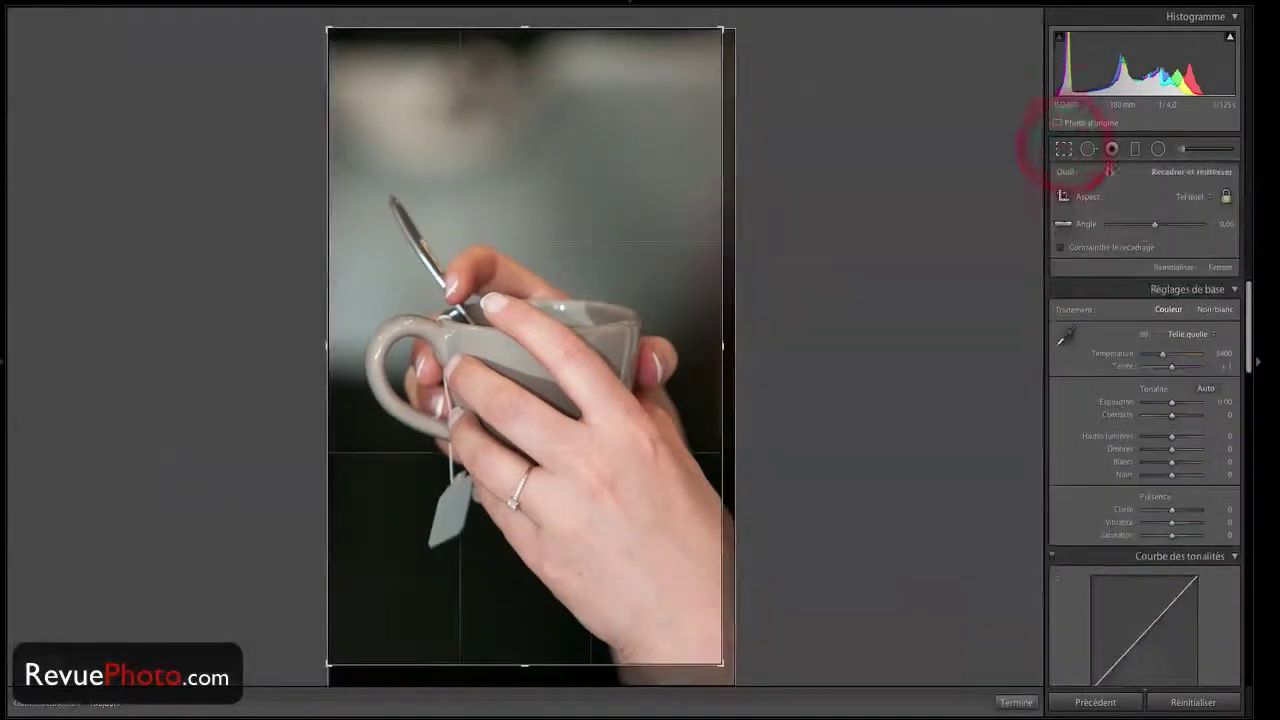
click(1064, 225)
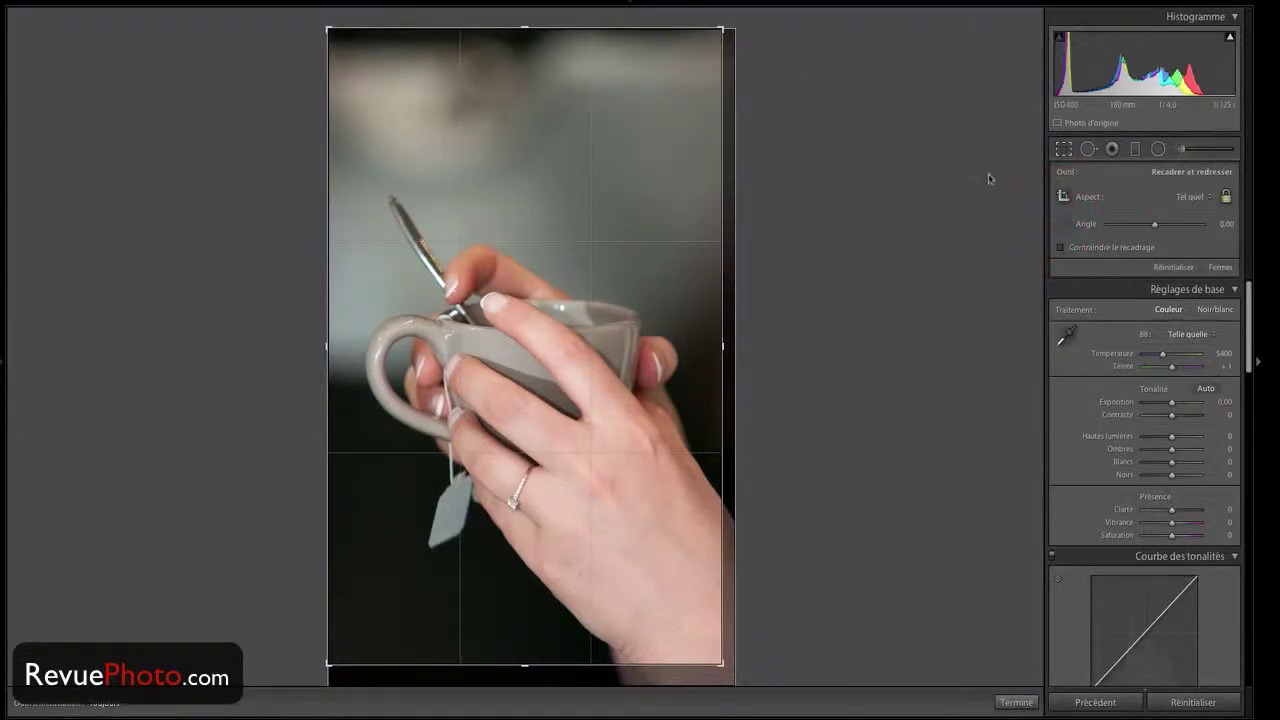
click(1064, 226)
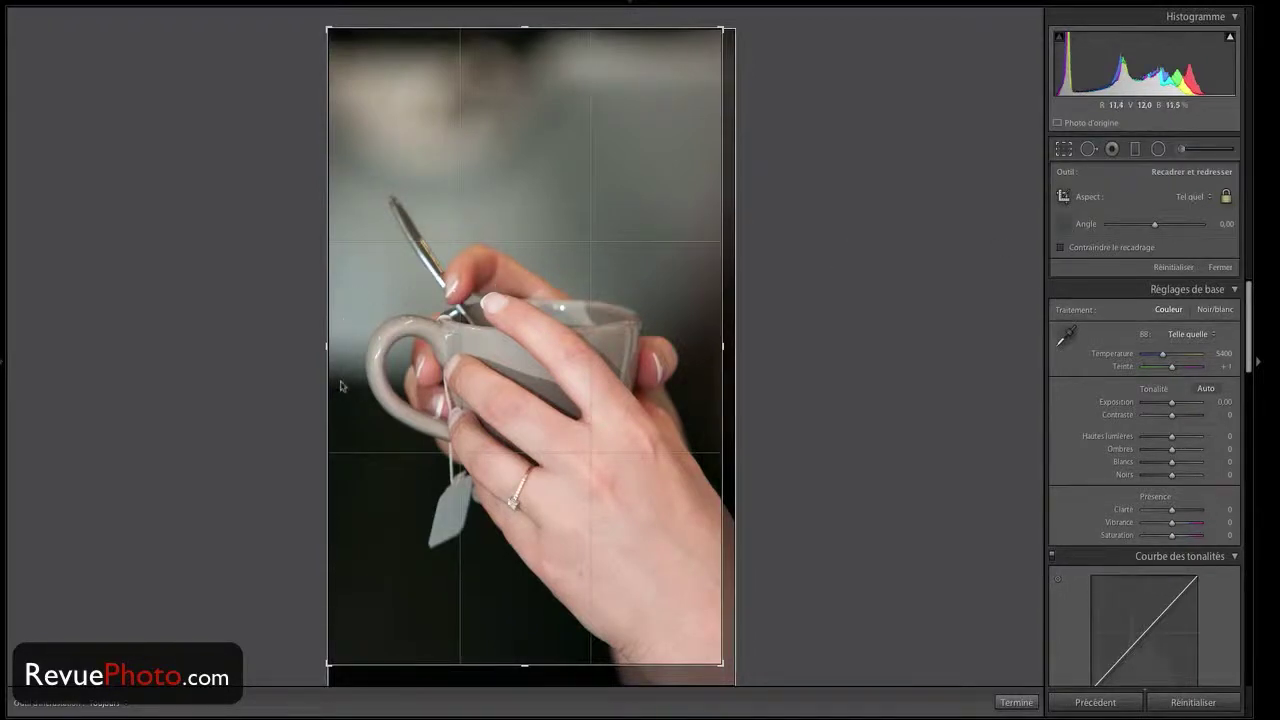
drag(338, 377, 708, 392)
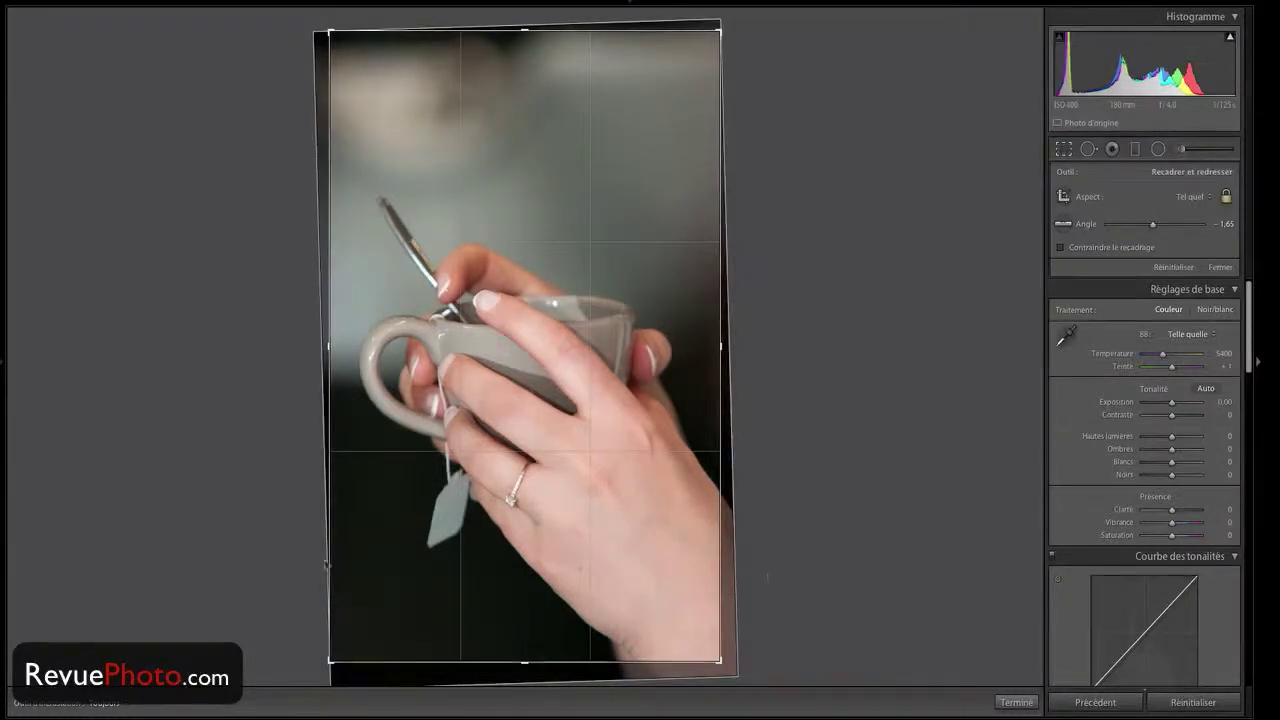
key(Return)
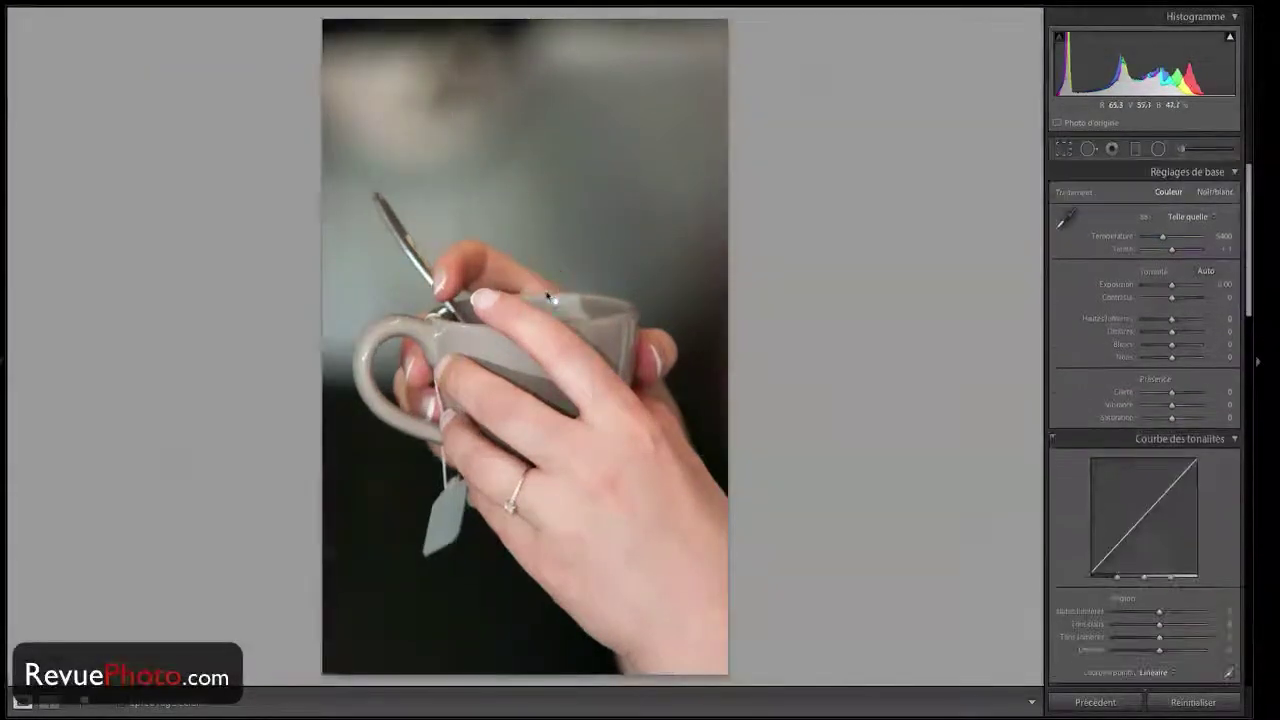
Step: Try rotating the photo to an angle of −12,60 in the crop tool with Contraindre le recadrage enabled
click(1058, 149)
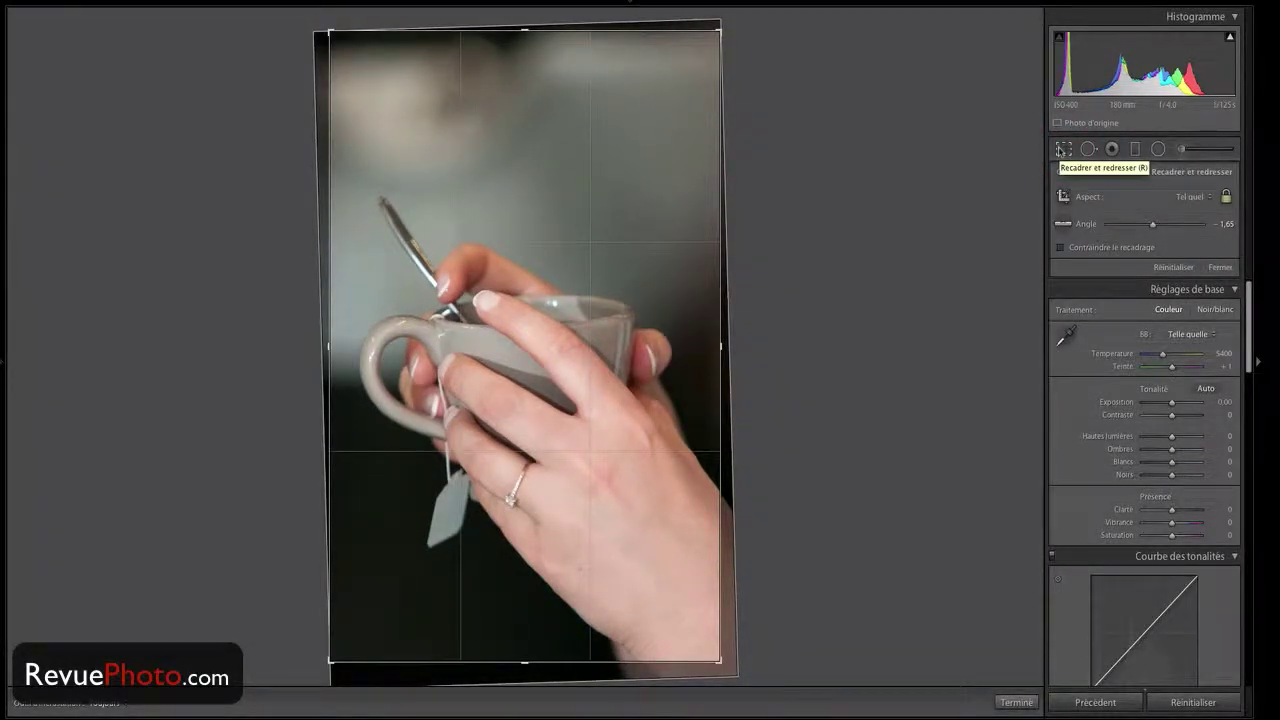
click(1063, 249)
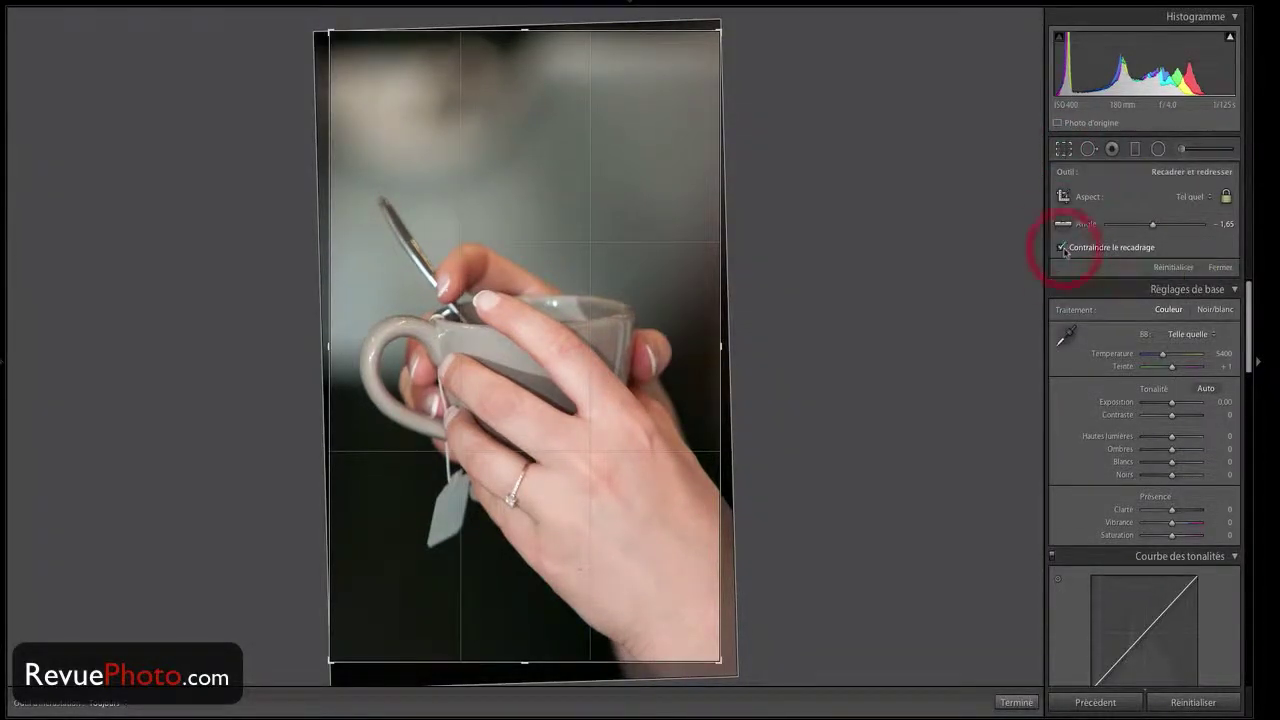
click(1063, 223)
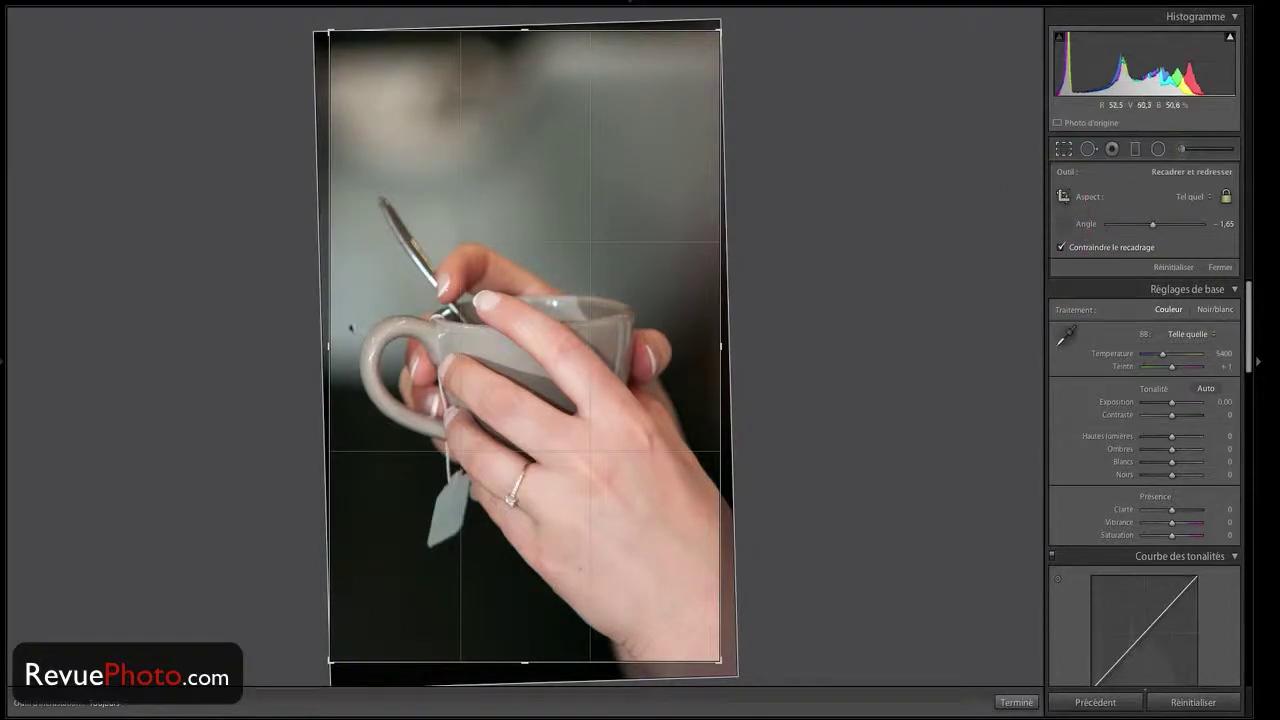
drag(598, 402, 712, 374)
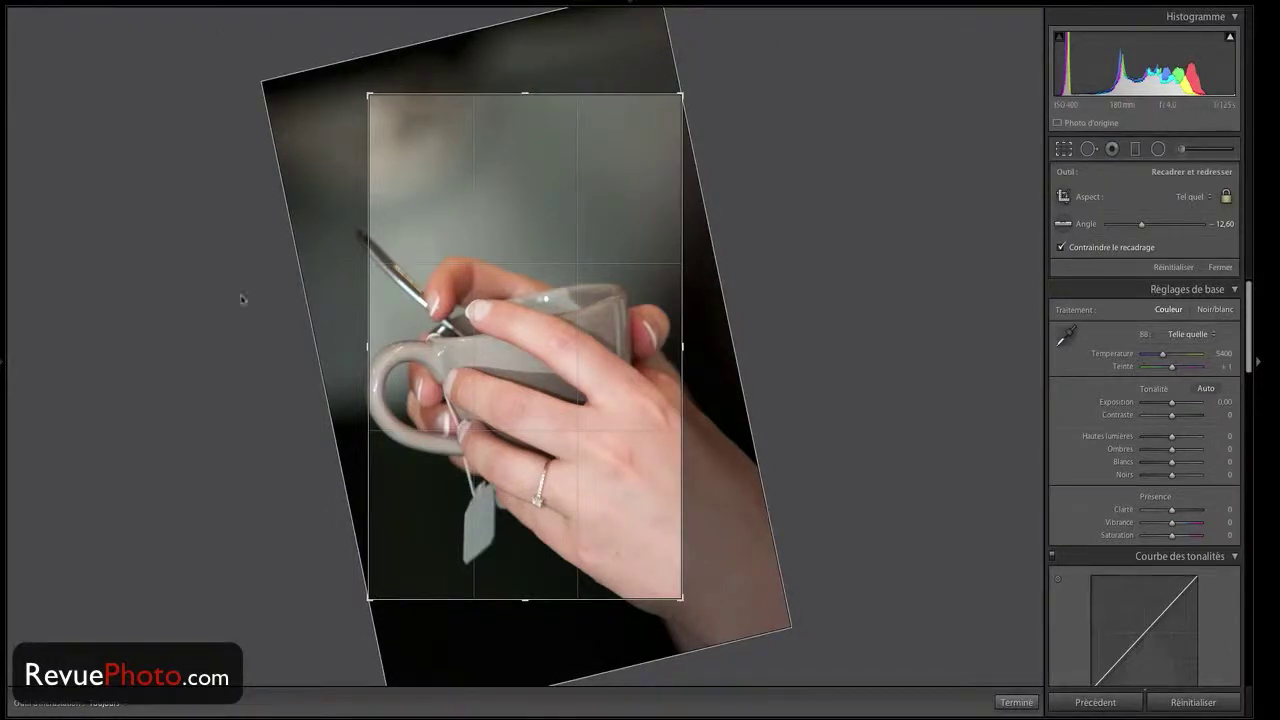
Step: Reduce the rotation to −1,03 with a larger crop and Contraindre le recadrage disabled, and reset all the photo's develop settings
click(1061, 247)
drag(1141, 224, 1153, 224)
drag(683, 94, 714, 51)
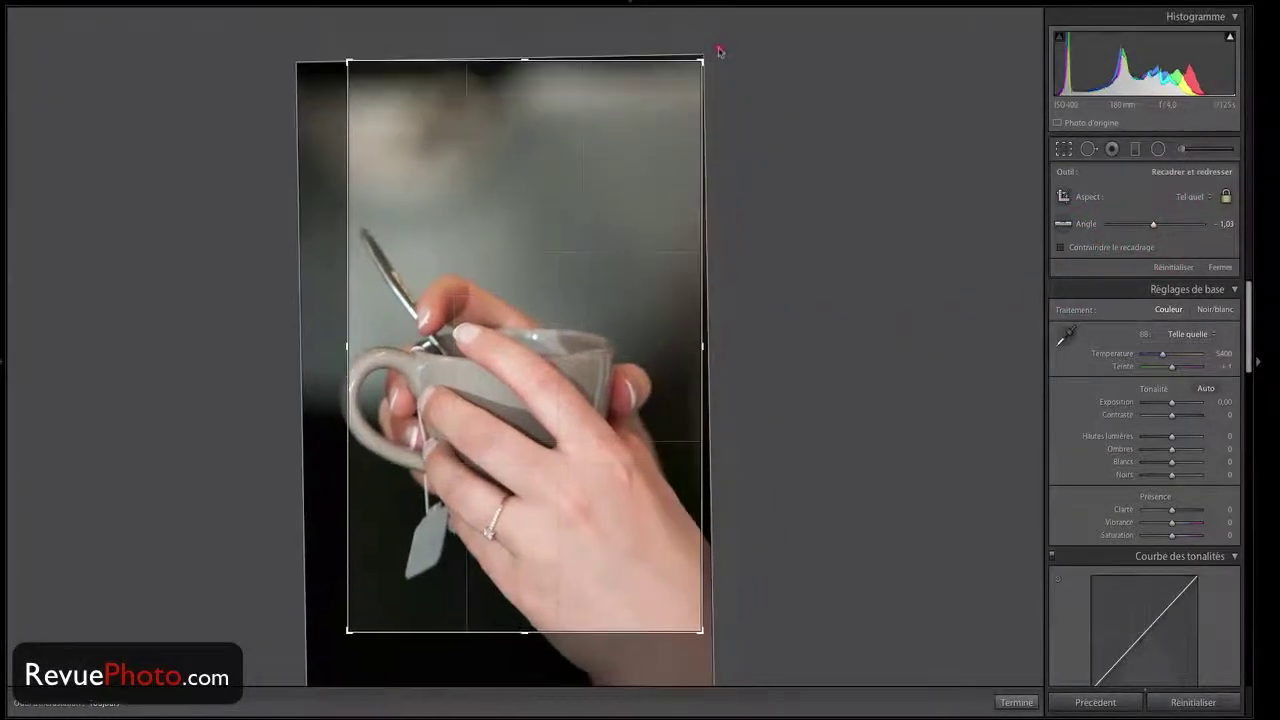
click(290, 688)
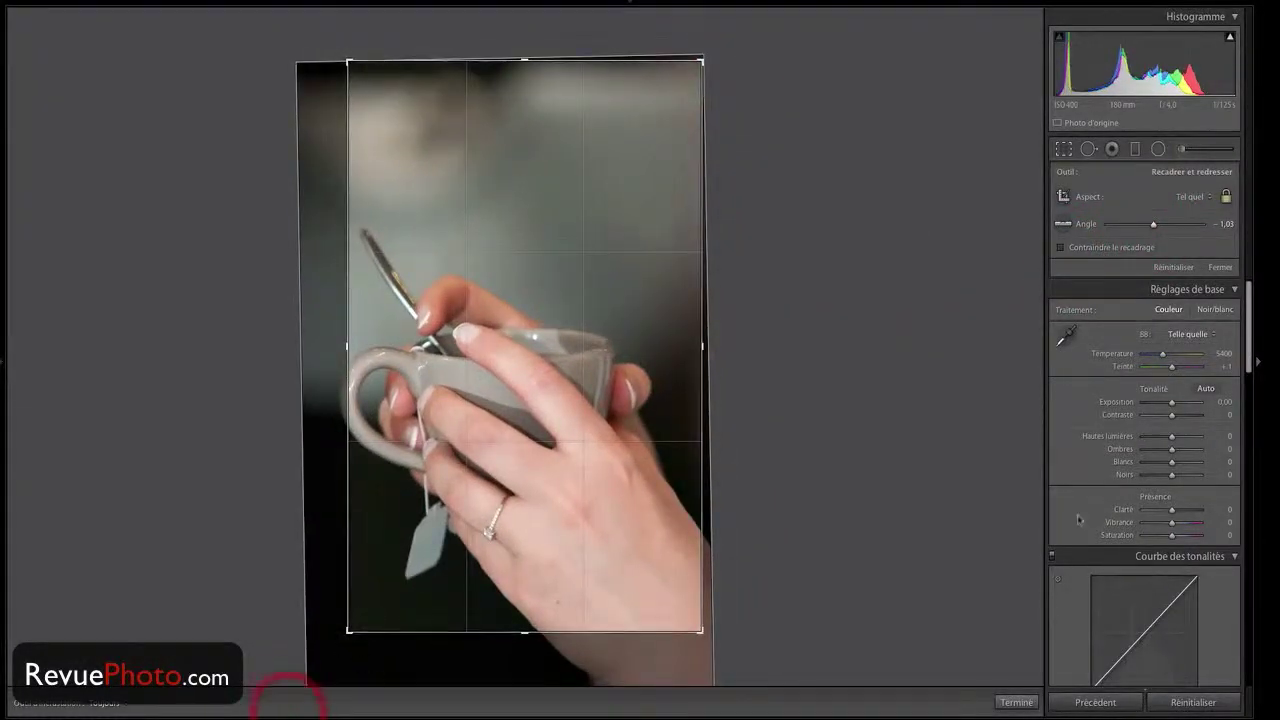
click(1190, 701)
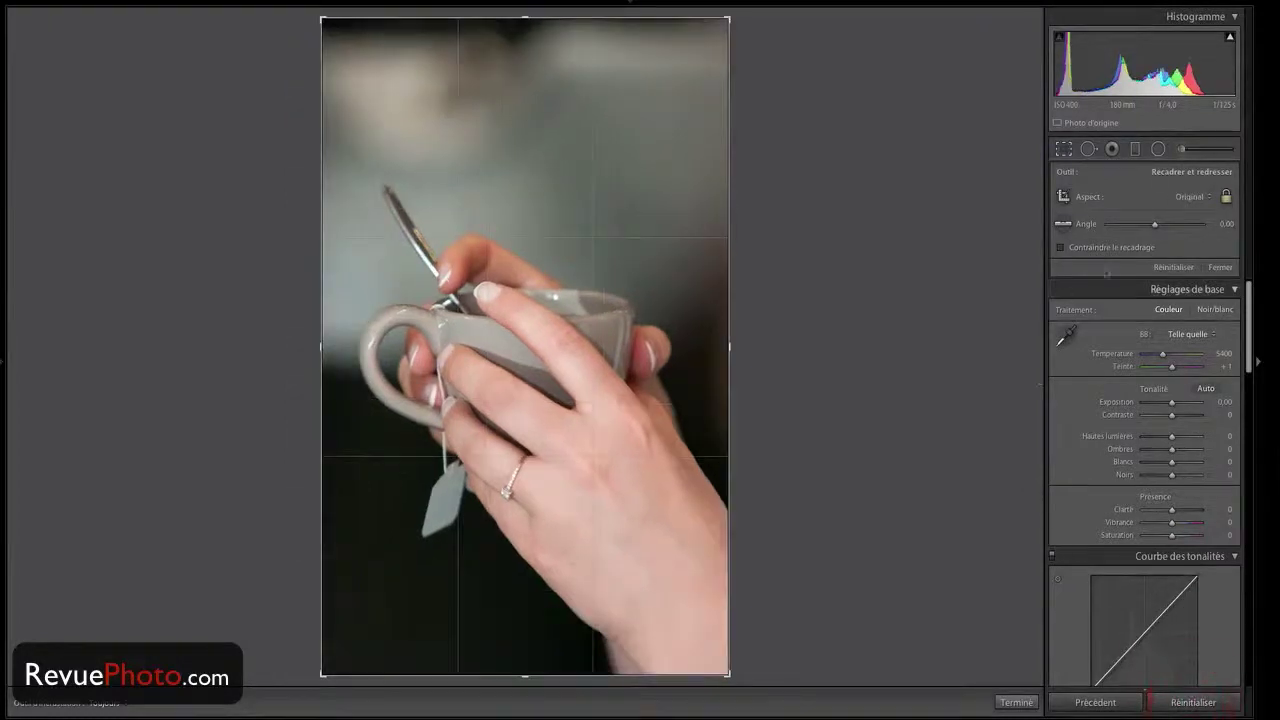
Step: Set the spot removal brush to Dupliquer mode with a size of 80 and an opacity of 100
click(1089, 149)
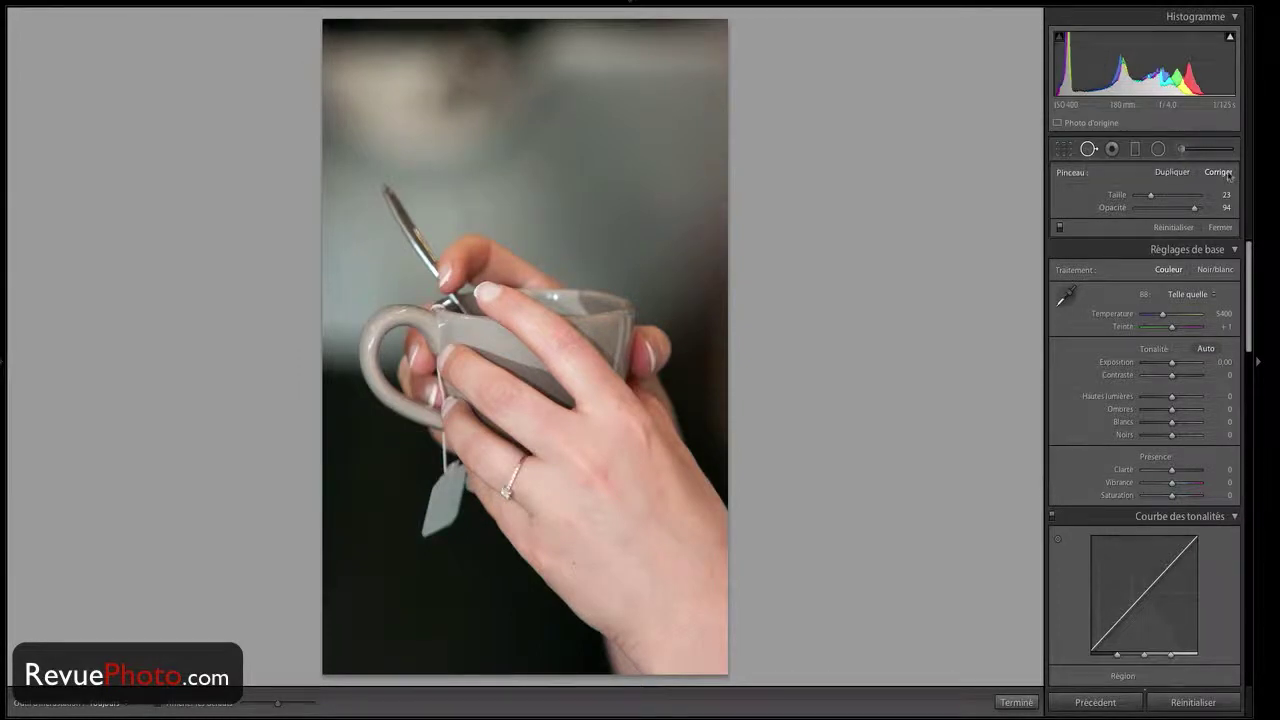
click(1172, 172)
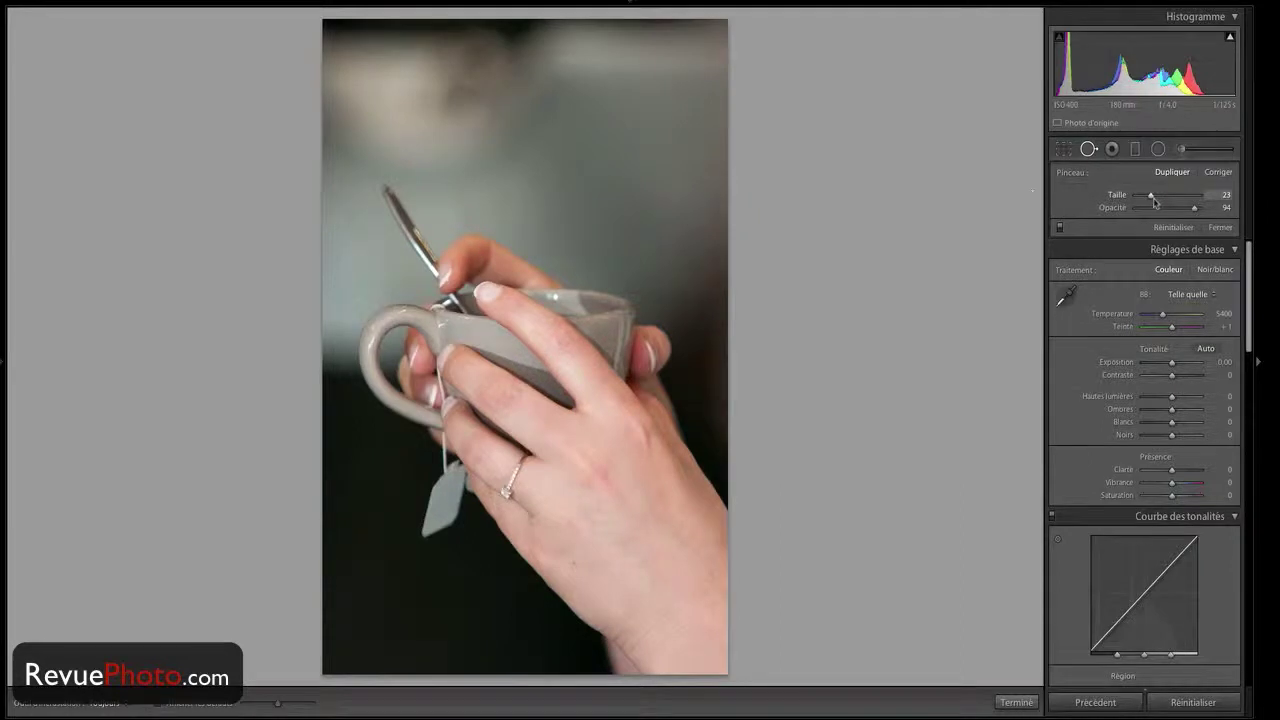
drag(1155, 201, 1182, 197)
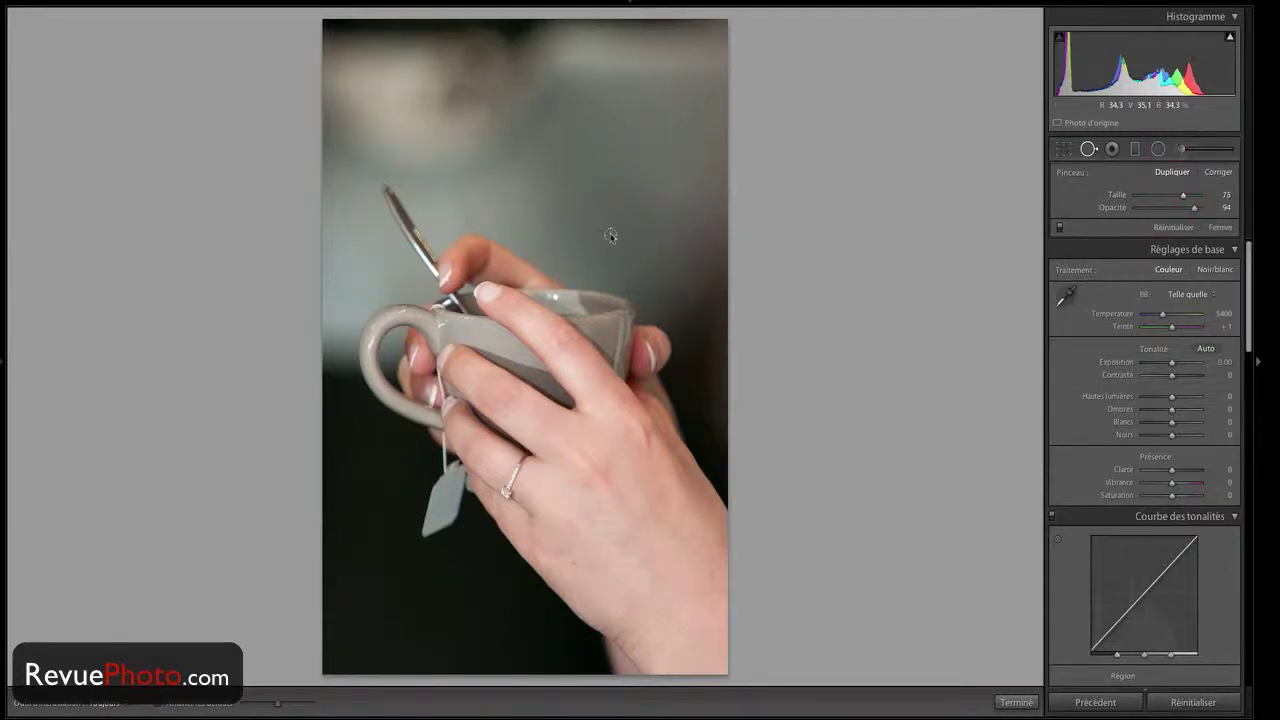
scroll(611, 236, up, 2)
scroll(611, 236, down, 5)
scroll(610, 238, down, 1)
scroll(610, 238, down, 1)
drag(1196, 208, 1204, 208)
Step: Try cloning the fingertip onto the blurred background above the cup, and reset the spot corrections
key(alt)
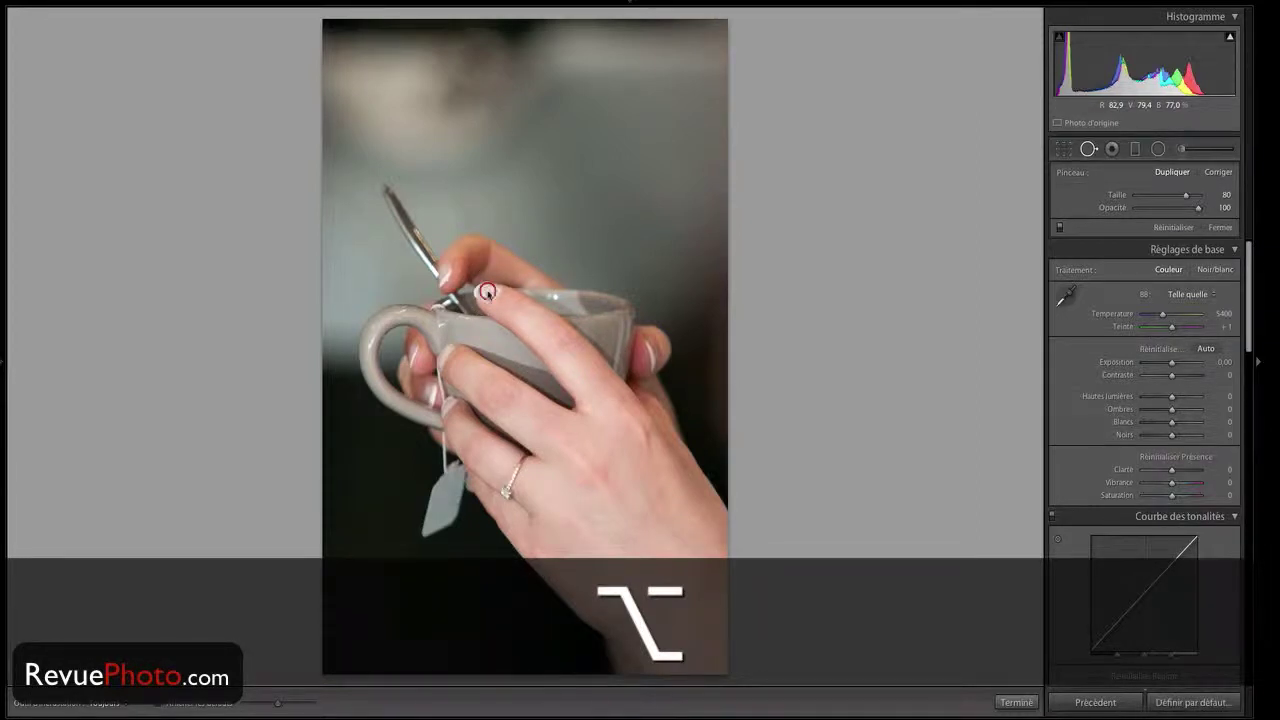
click(613, 191)
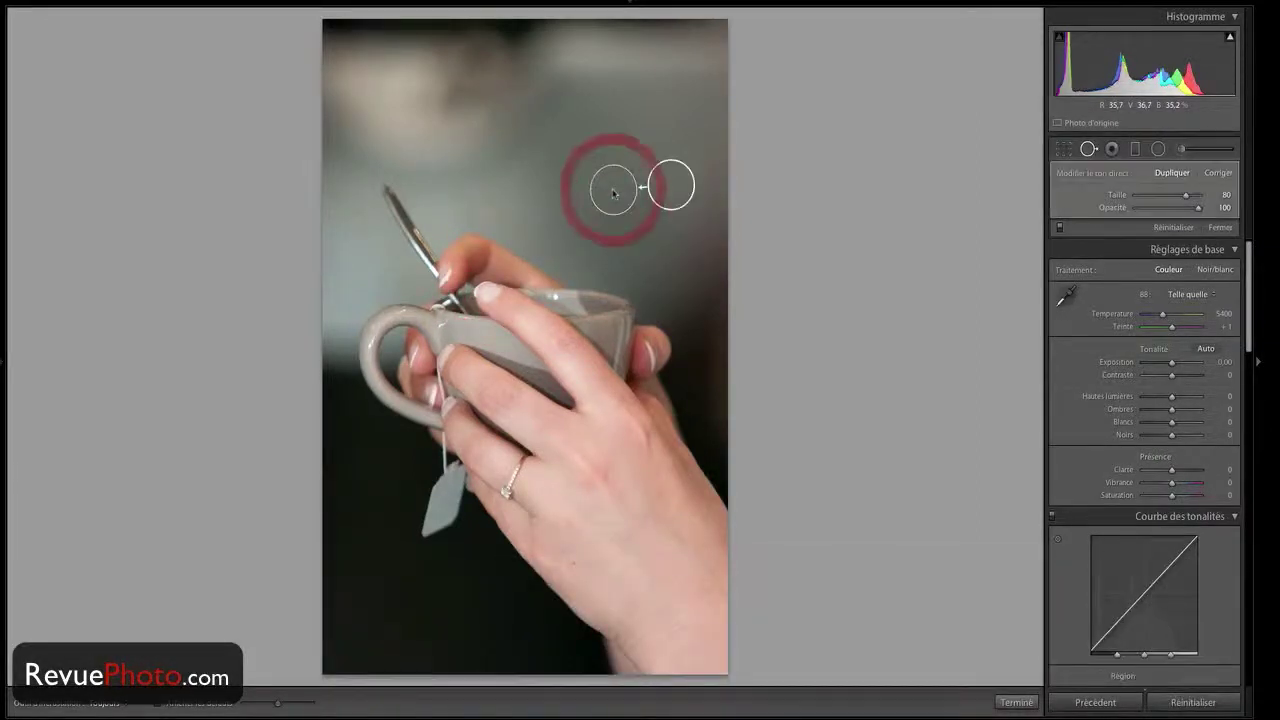
mouse_move(671, 185)
mouse_down()
mouse_move(445, 280)
mouse_move(490, 295)
mouse_up()
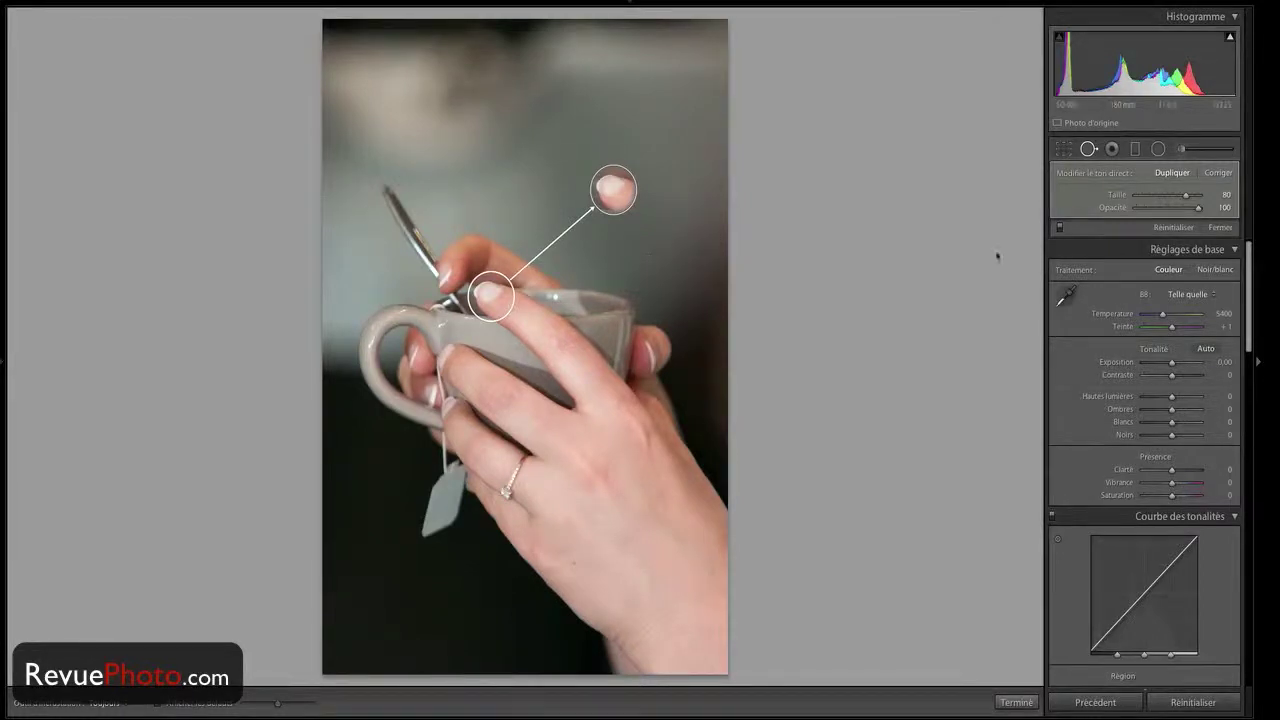
click(1088, 148)
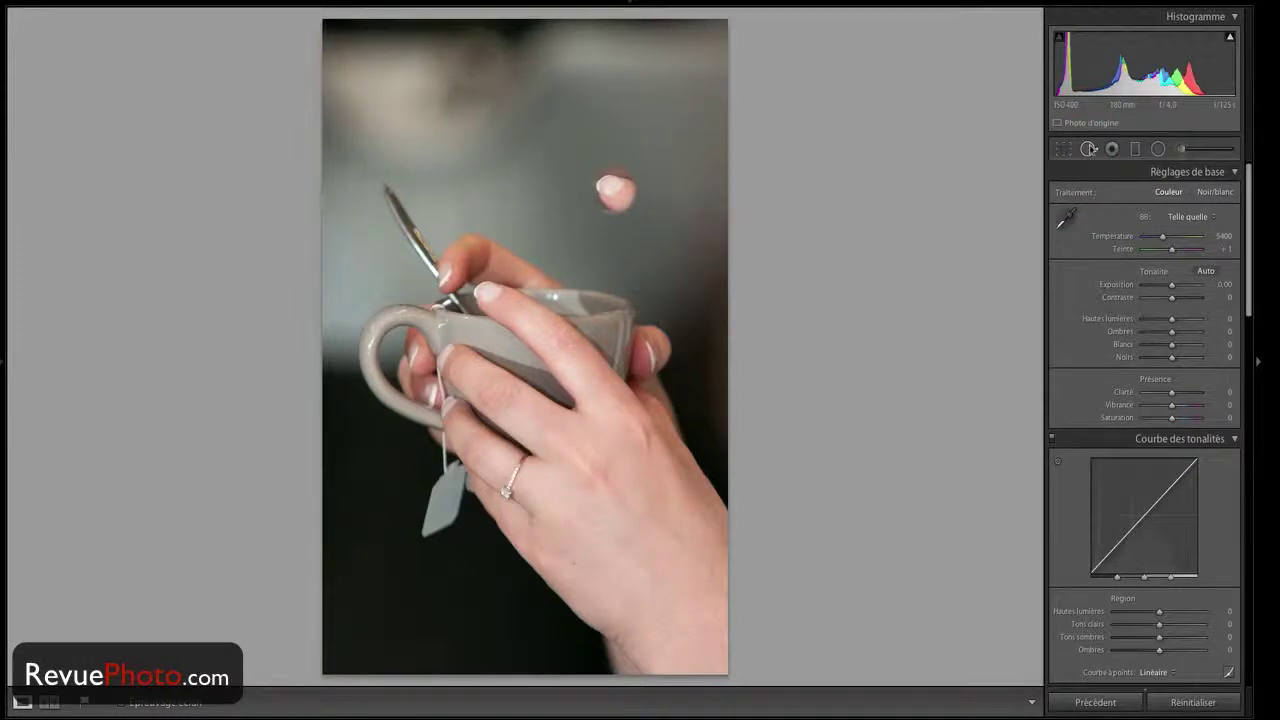
click(1088, 148)
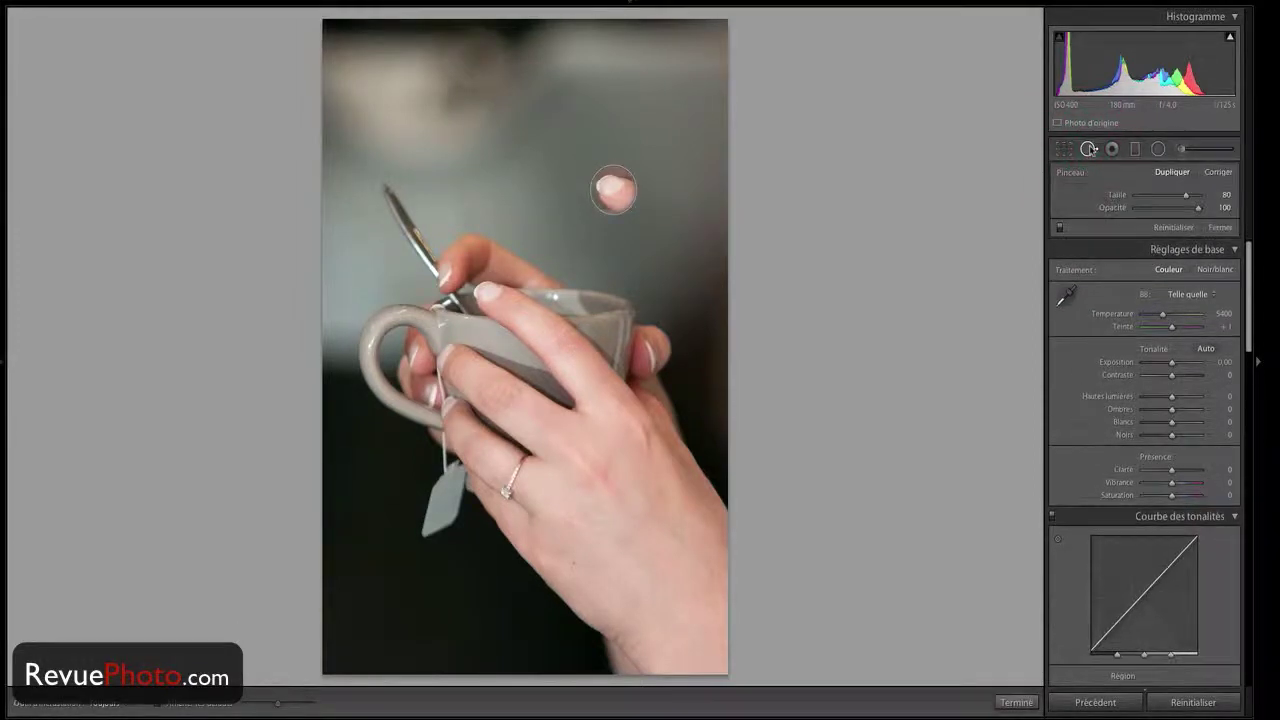
click(1170, 226)
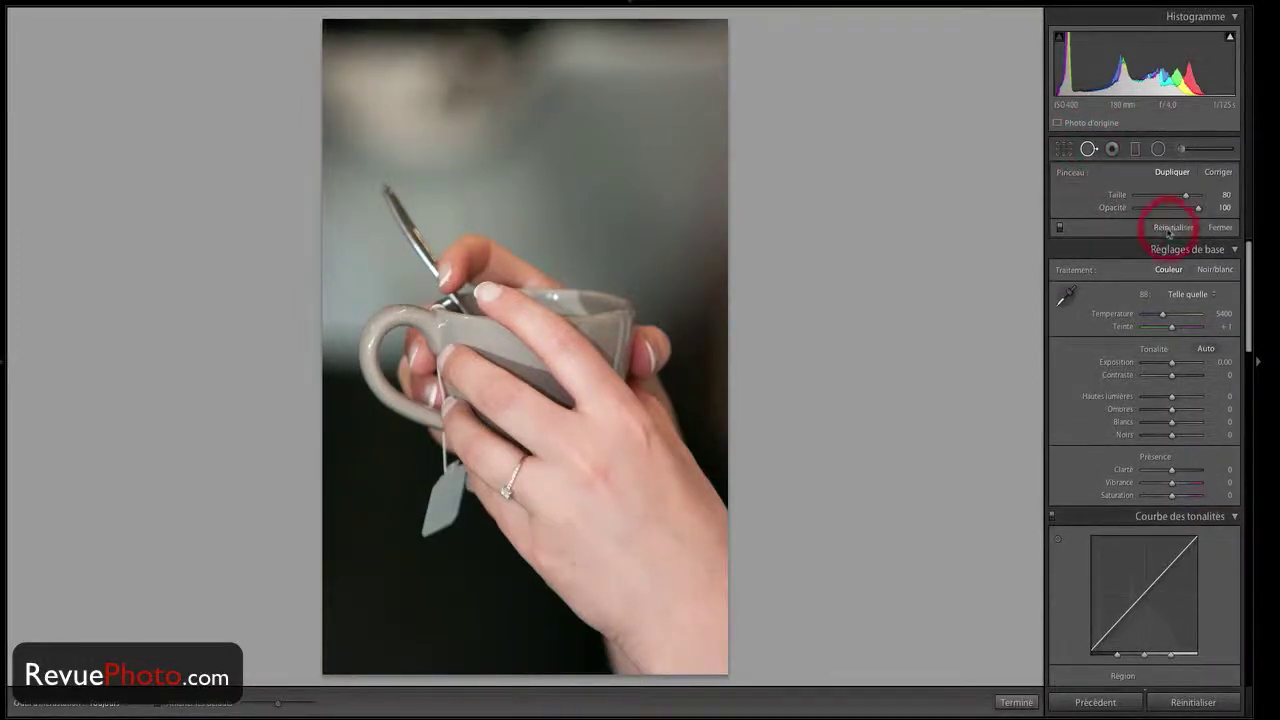
Step: Remove the small mole on the back of the hand with the spot removal brush in Corriger mode at size 35
click(1220, 173)
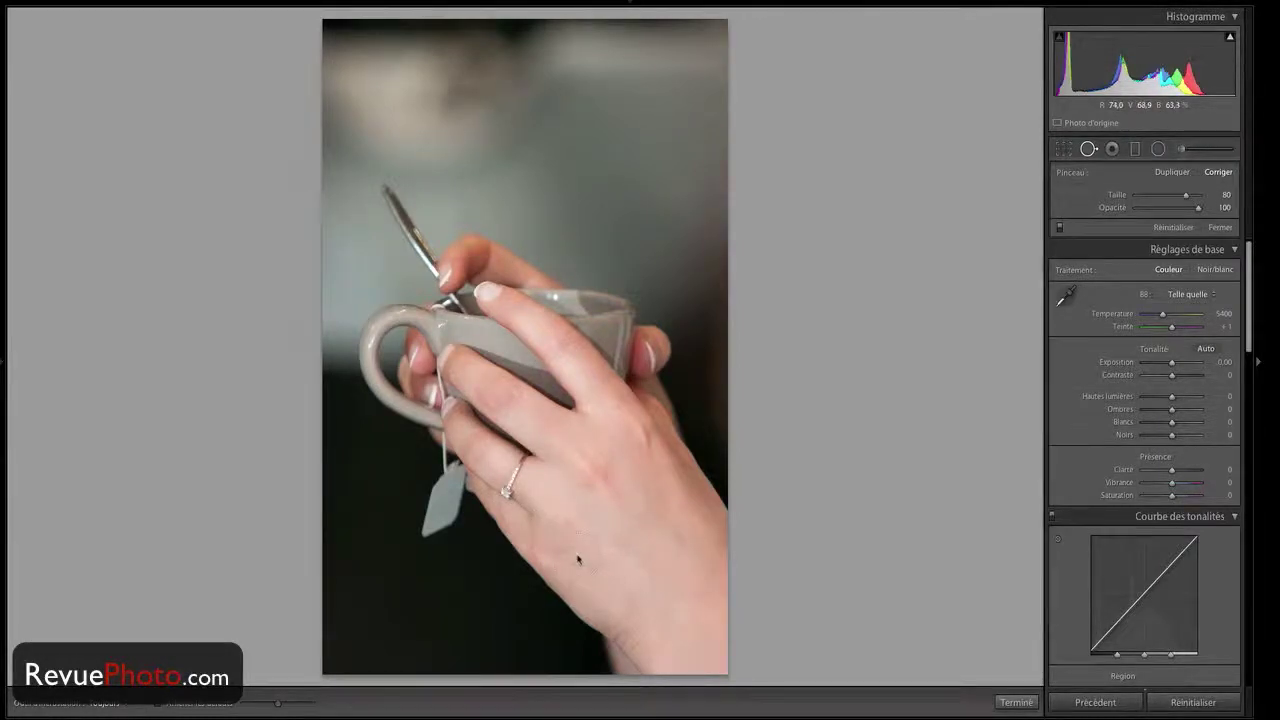
key(z)
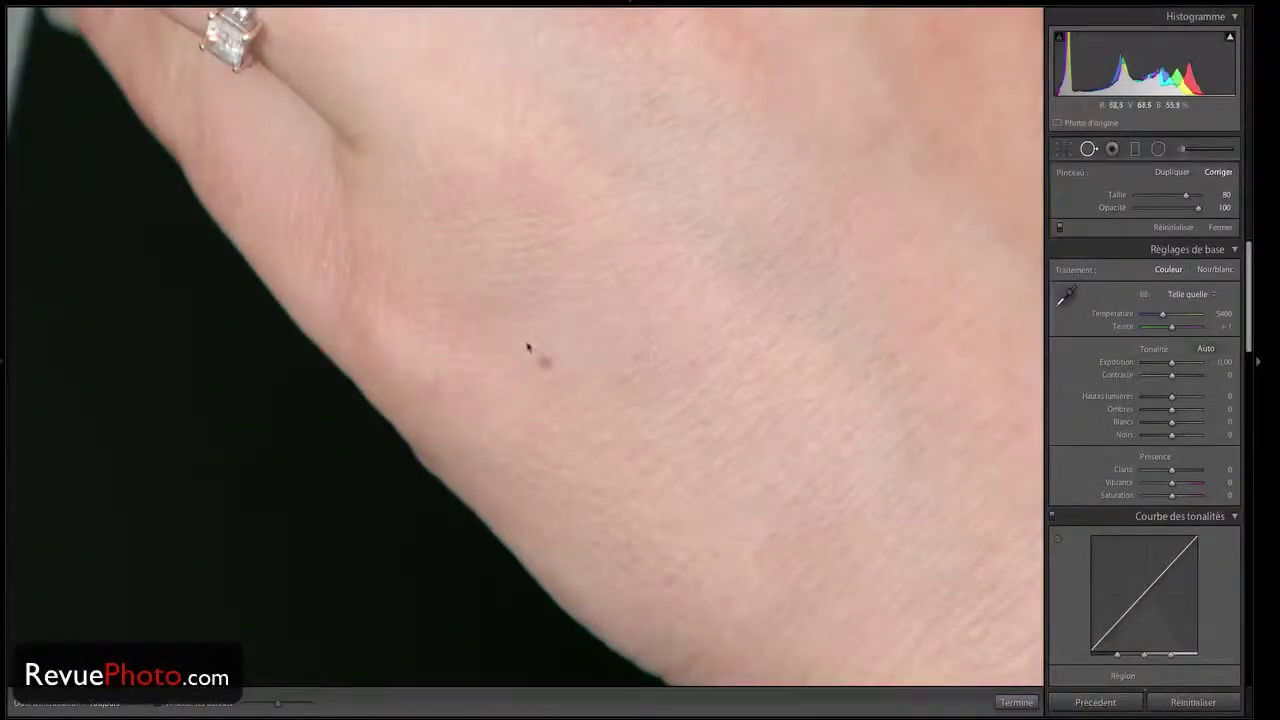
click(541, 363)
drag(1106, 197, 1103, 197)
scroll(534, 326, down, 10)
click(544, 365)
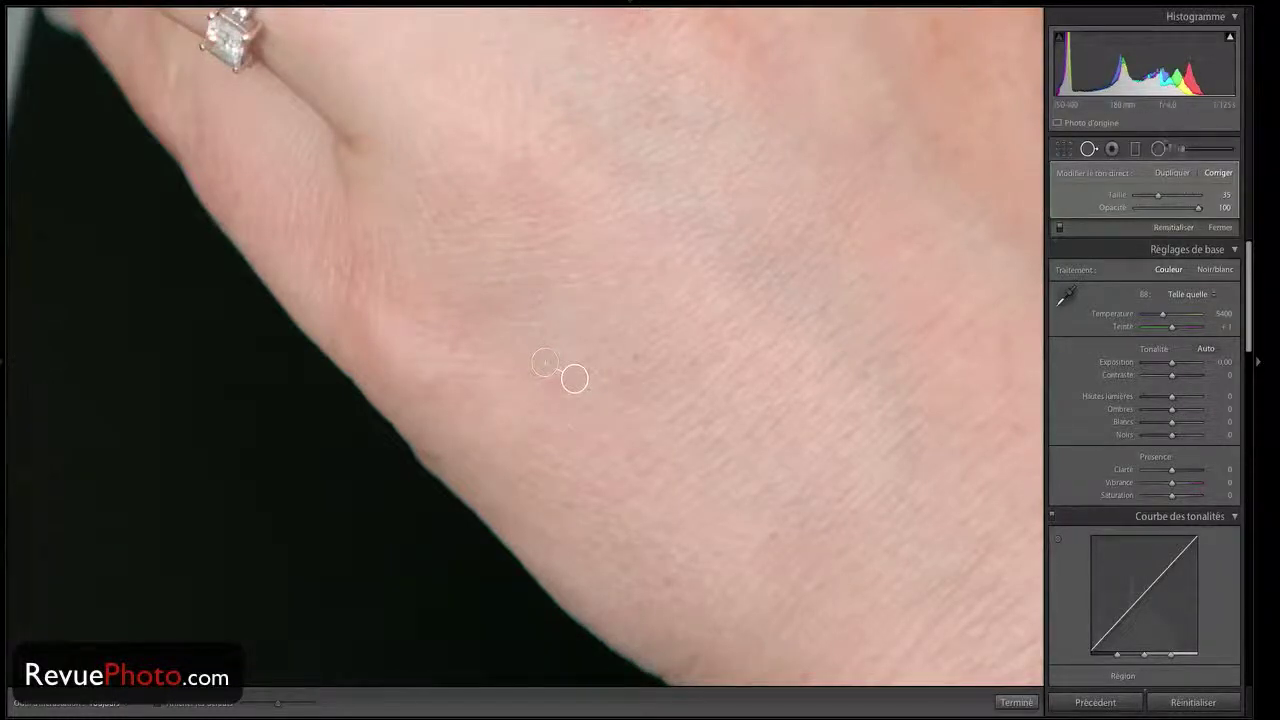
key(q)
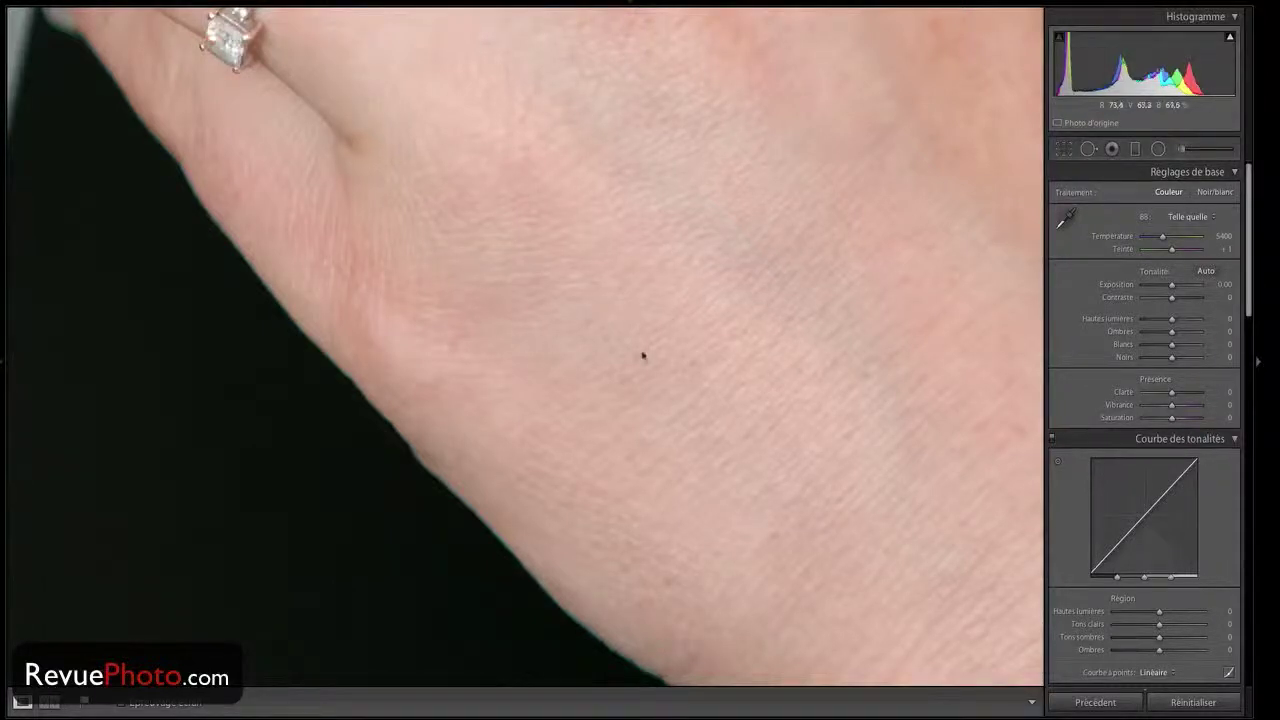
Step: Try the red-eye correction on the skin of the hand, and dismiss the resulting dialog
click(655, 365)
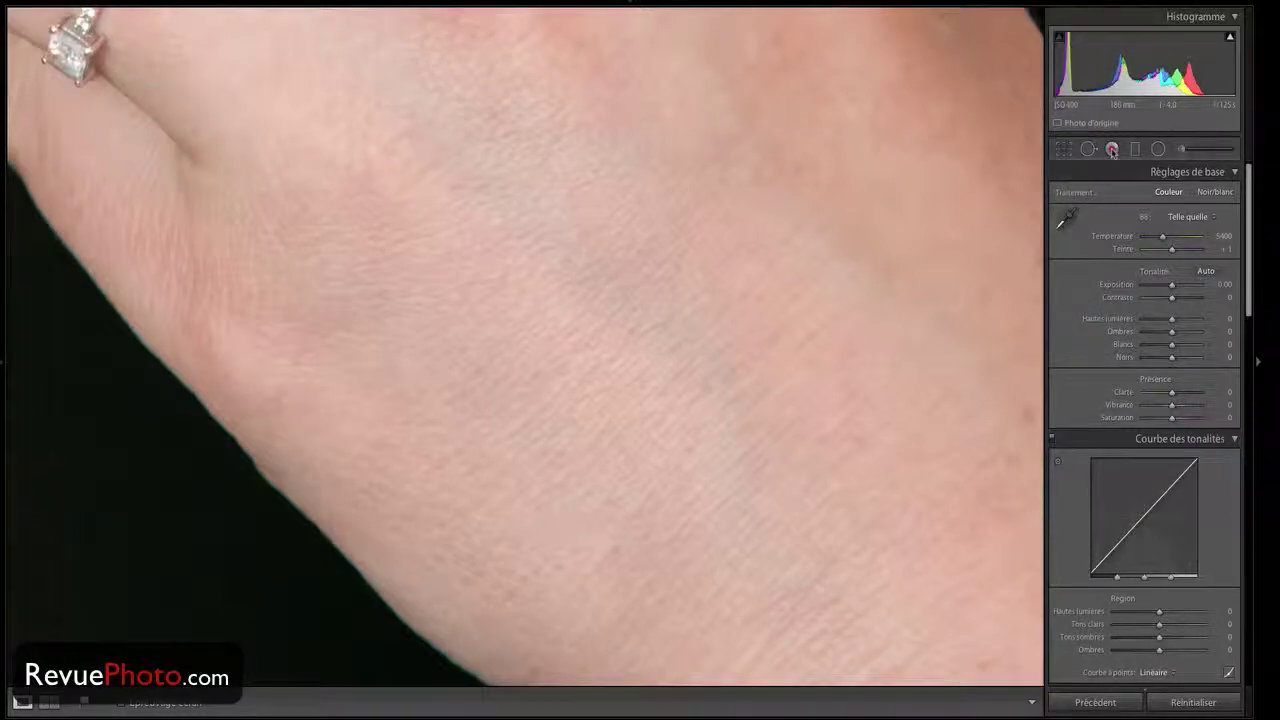
click(1112, 149)
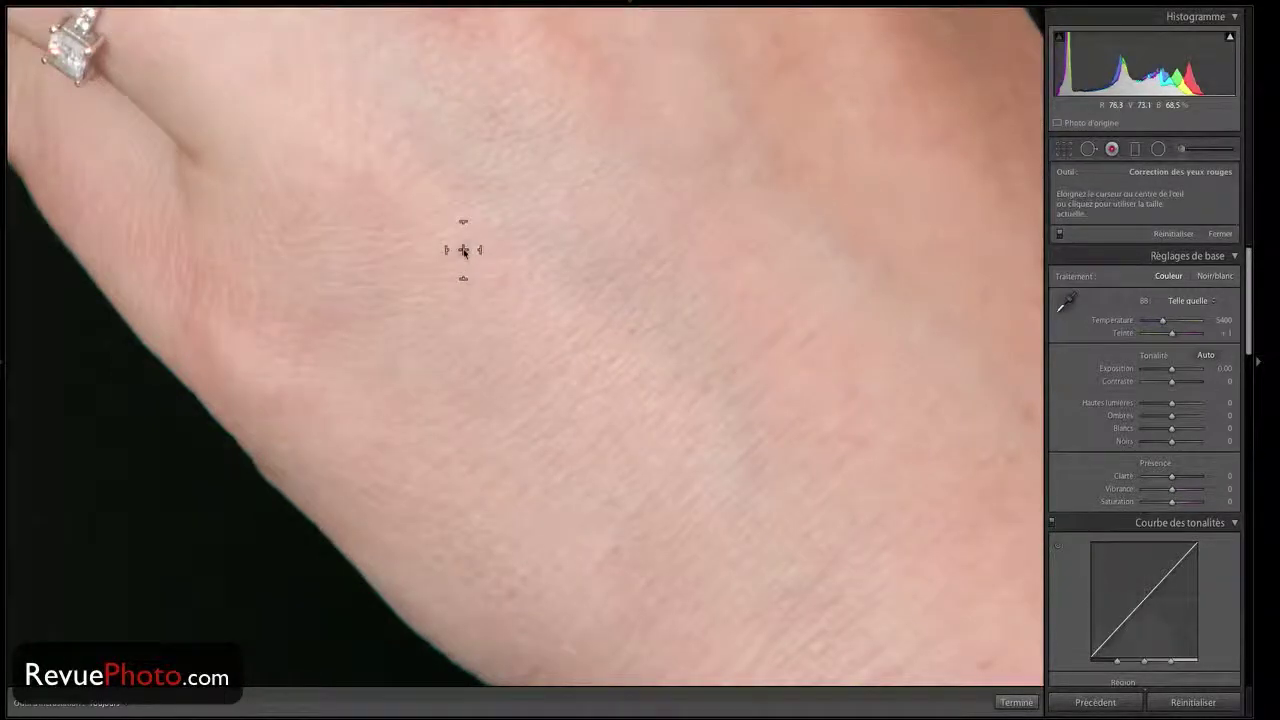
mouse_move(463, 250)
mouse_down()
mouse_move(492, 279)
mouse_move(469, 257)
mouse_move(480, 269)
mouse_up()
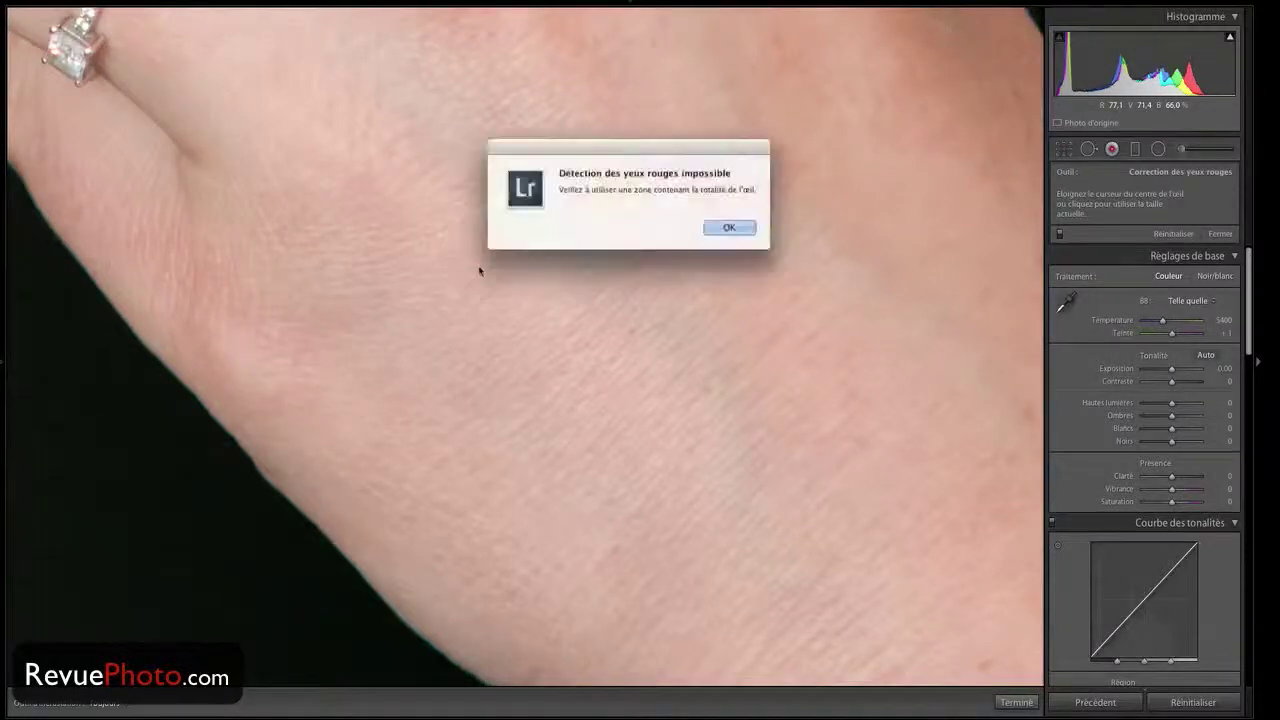
click(729, 226)
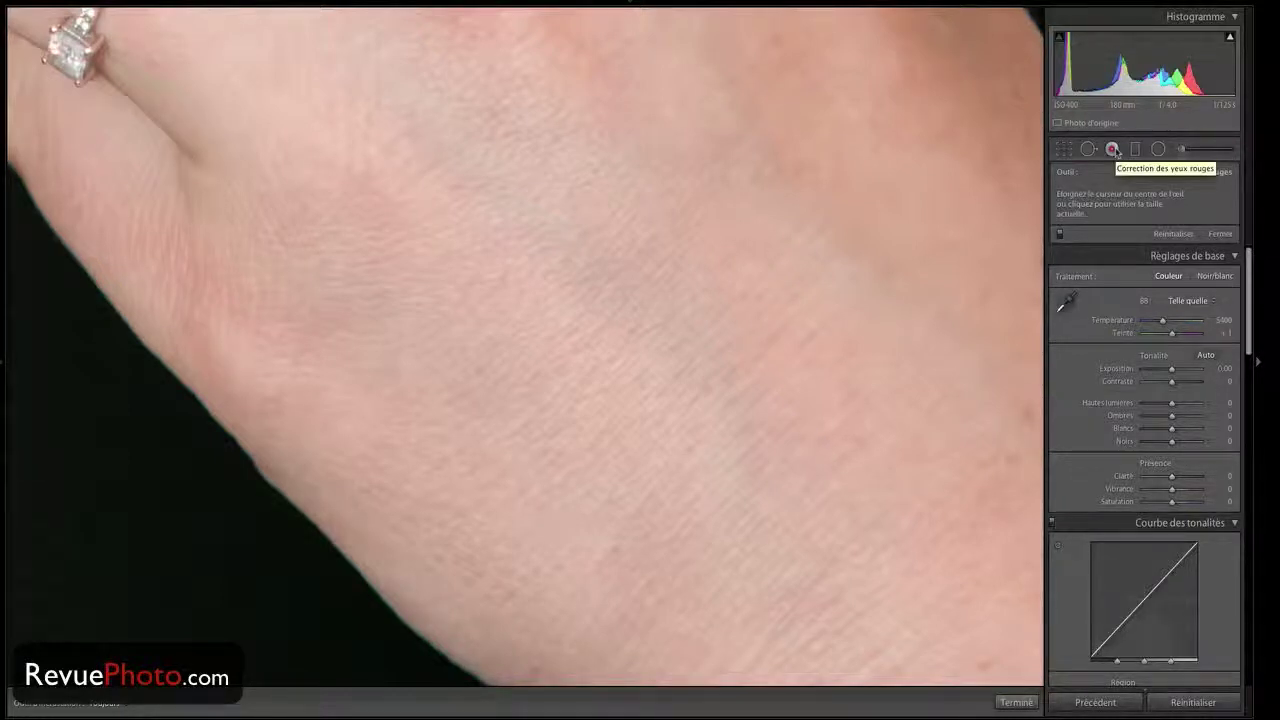
Step: Open the graduated filter settings with the whole photo in view, and collapse all the adjustment sections below them
click(1134, 150)
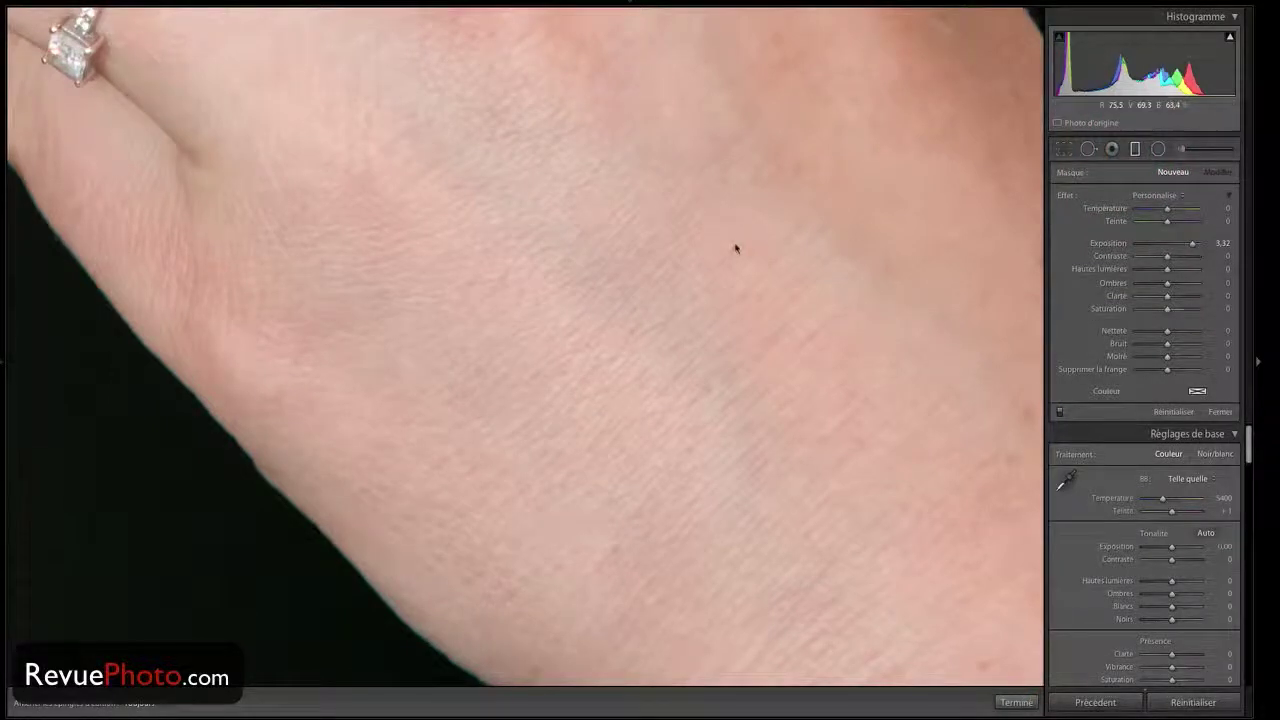
key(z)
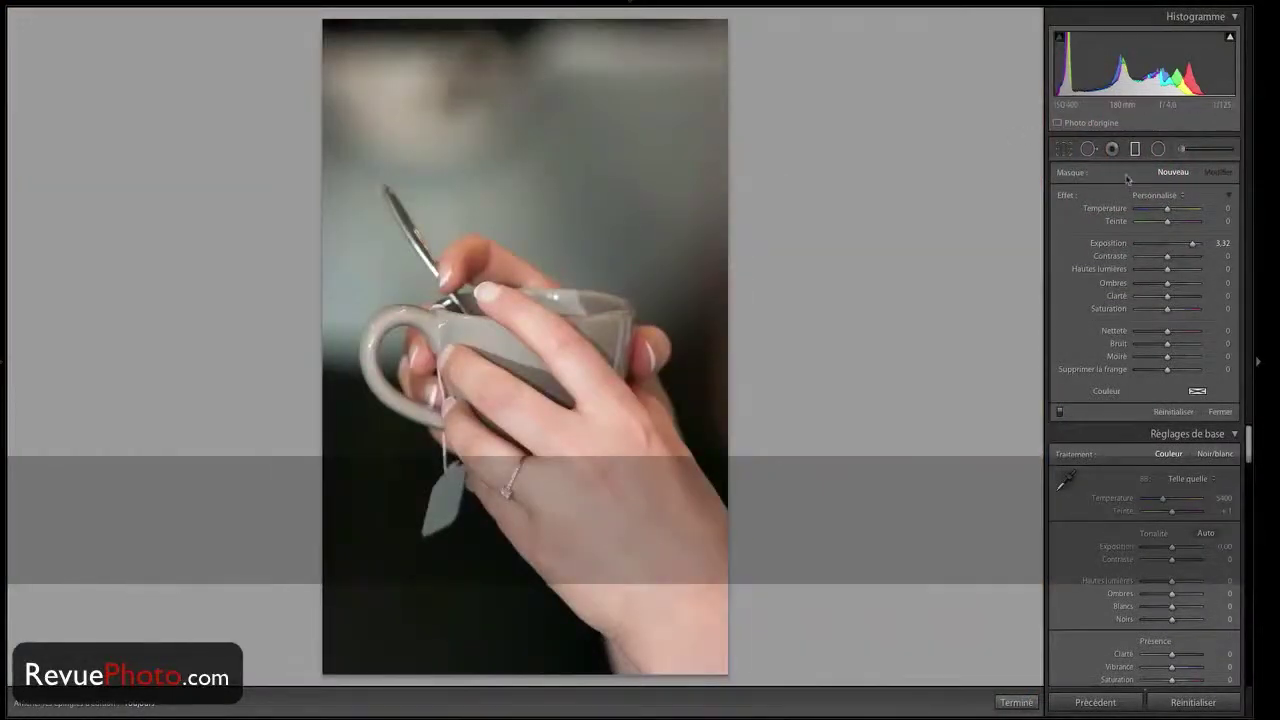
click(1136, 149)
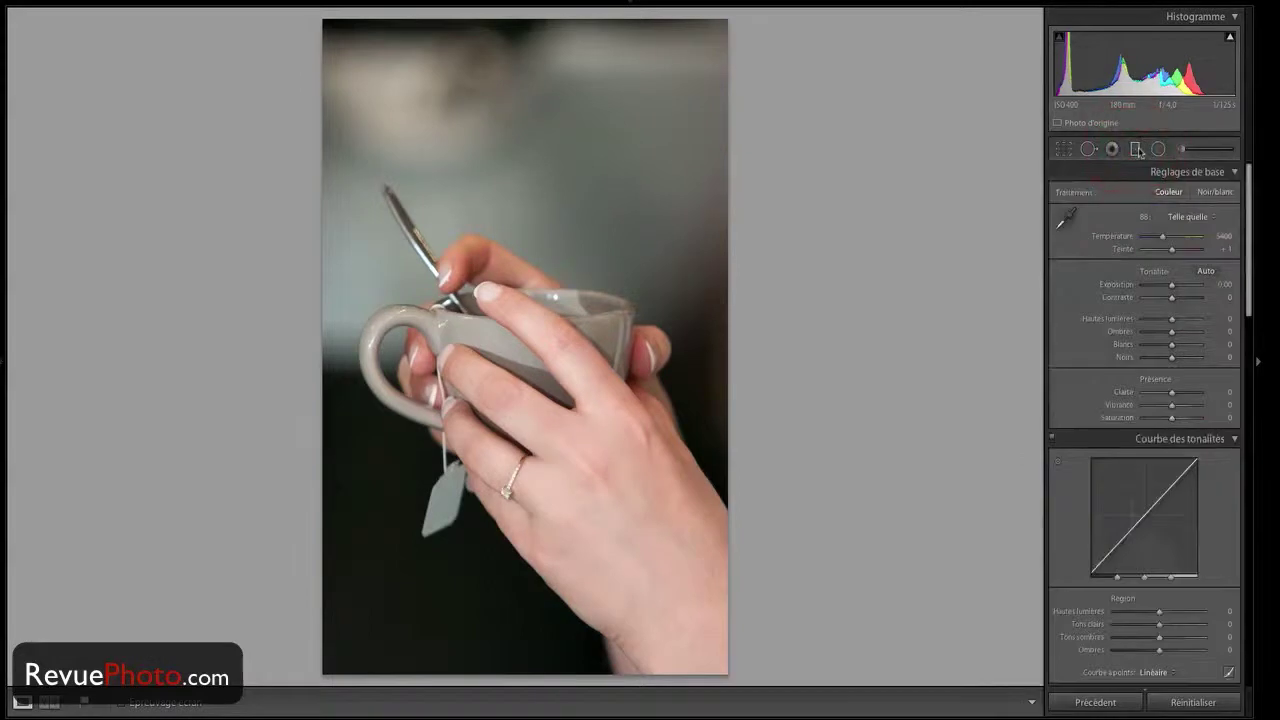
click(1138, 150)
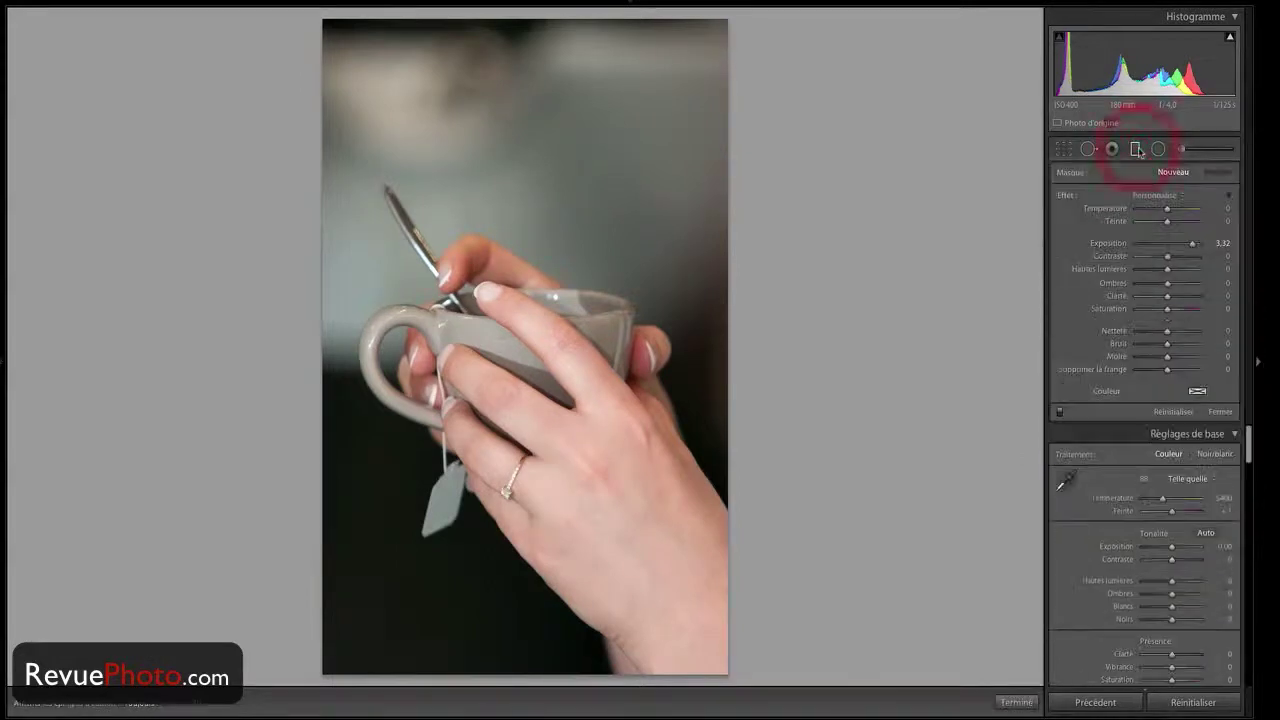
right_click(1131, 441)
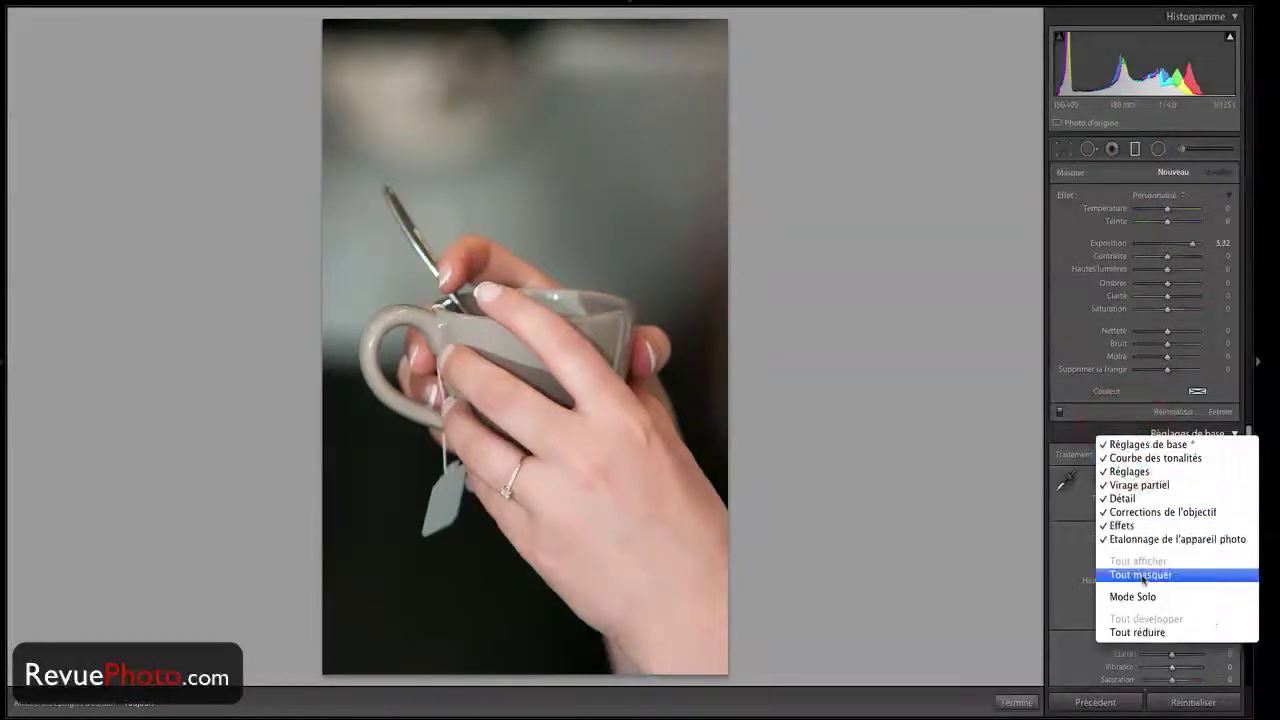
click(1140, 632)
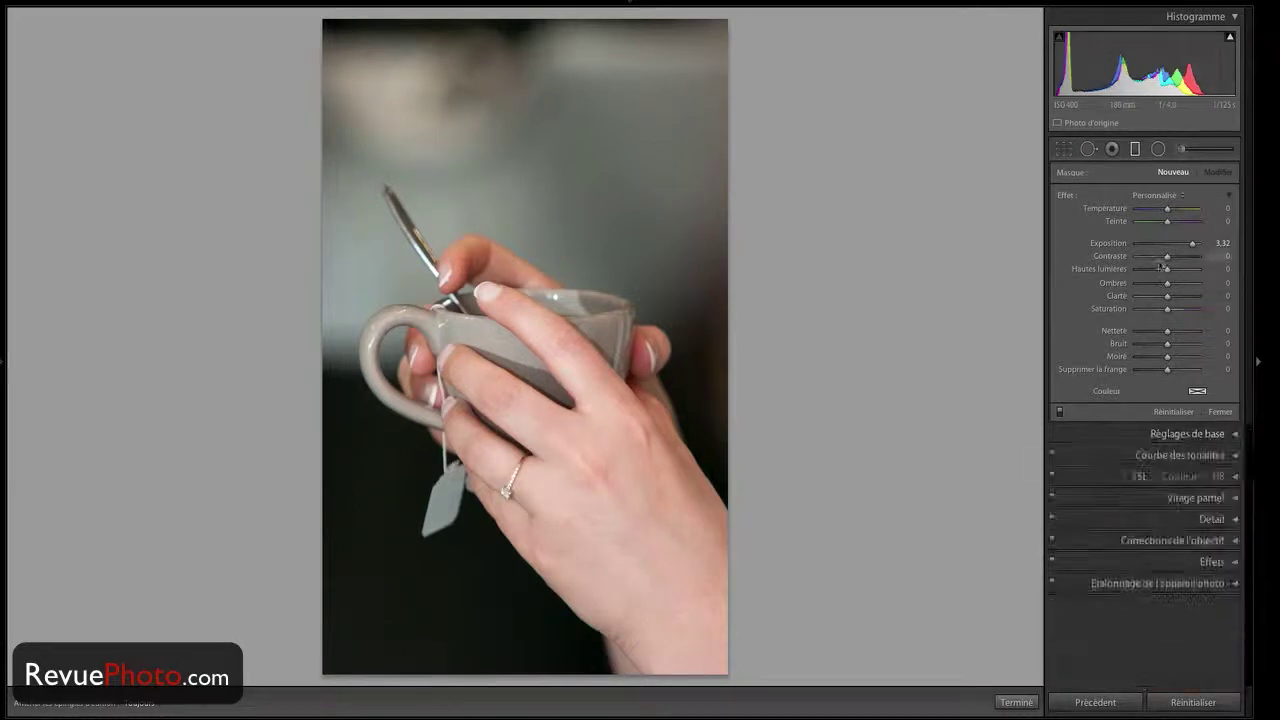
Step: Draw a nearly horizontal graduated filter from near the photo's upper edge down to the cup's base, and set its exposure to 3,07
click(1136, 149)
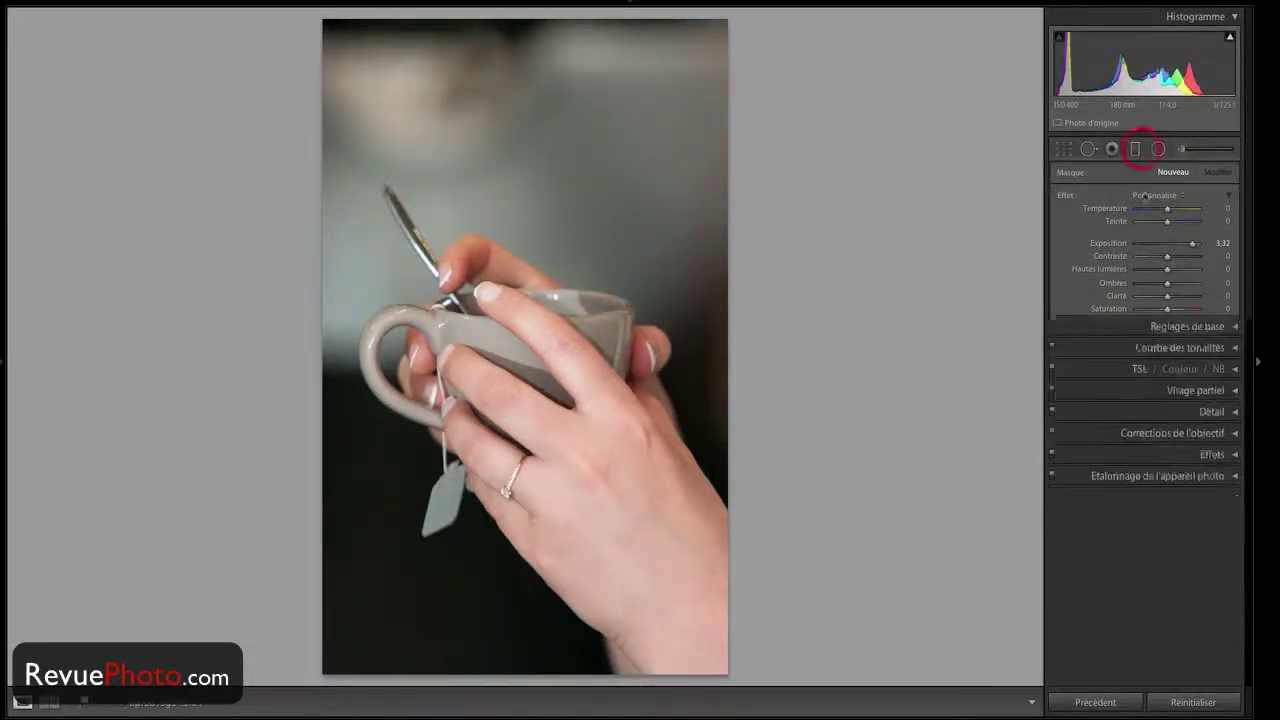
click(1136, 149)
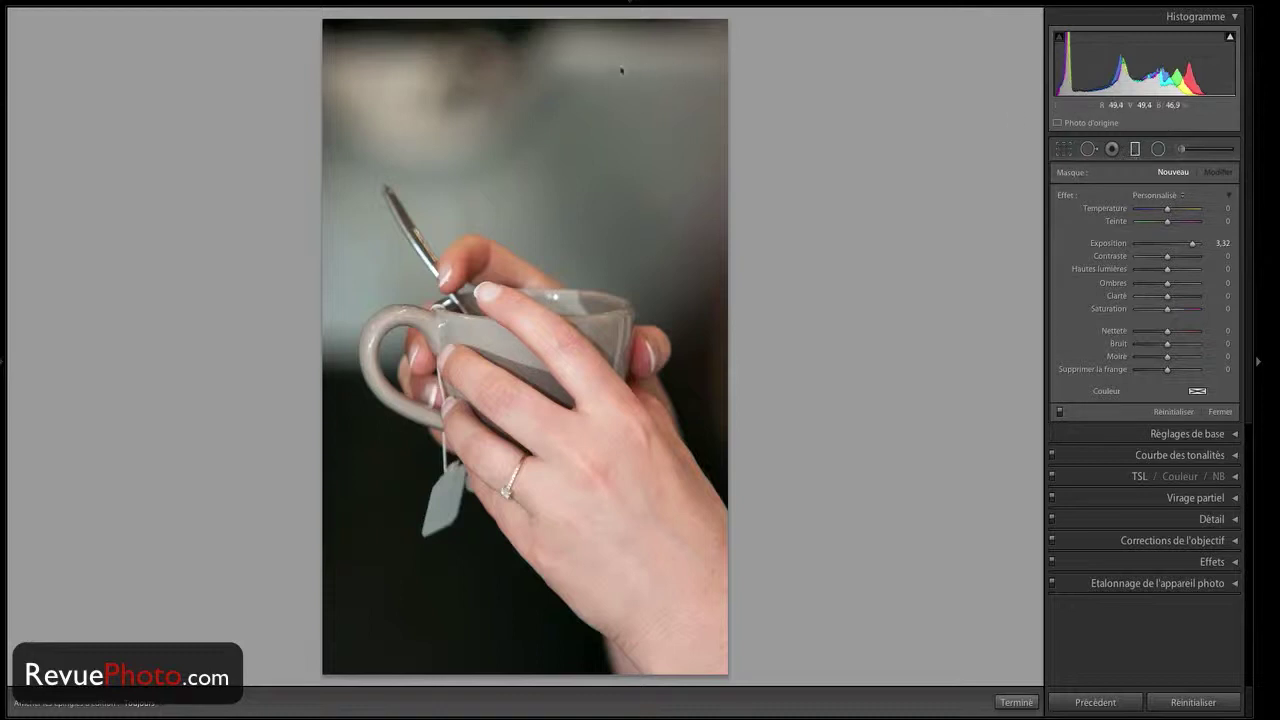
drag(545, 58, 536, 440)
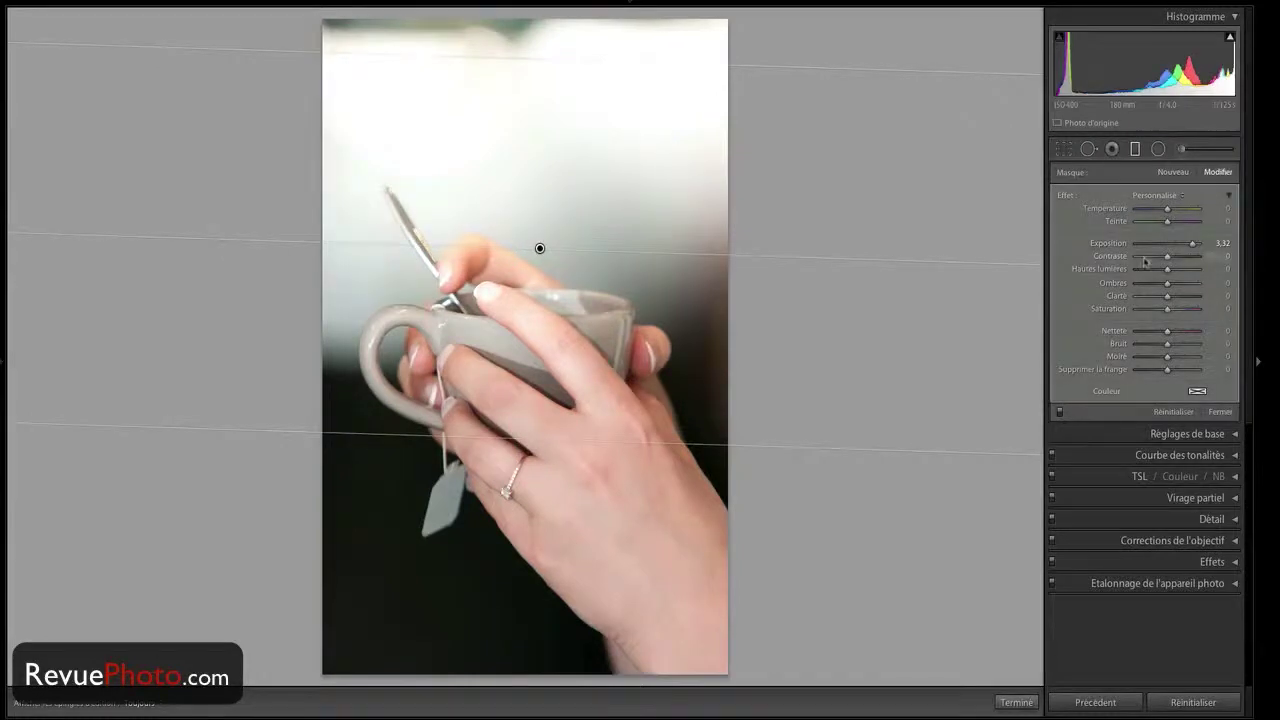
double_click(1110, 244)
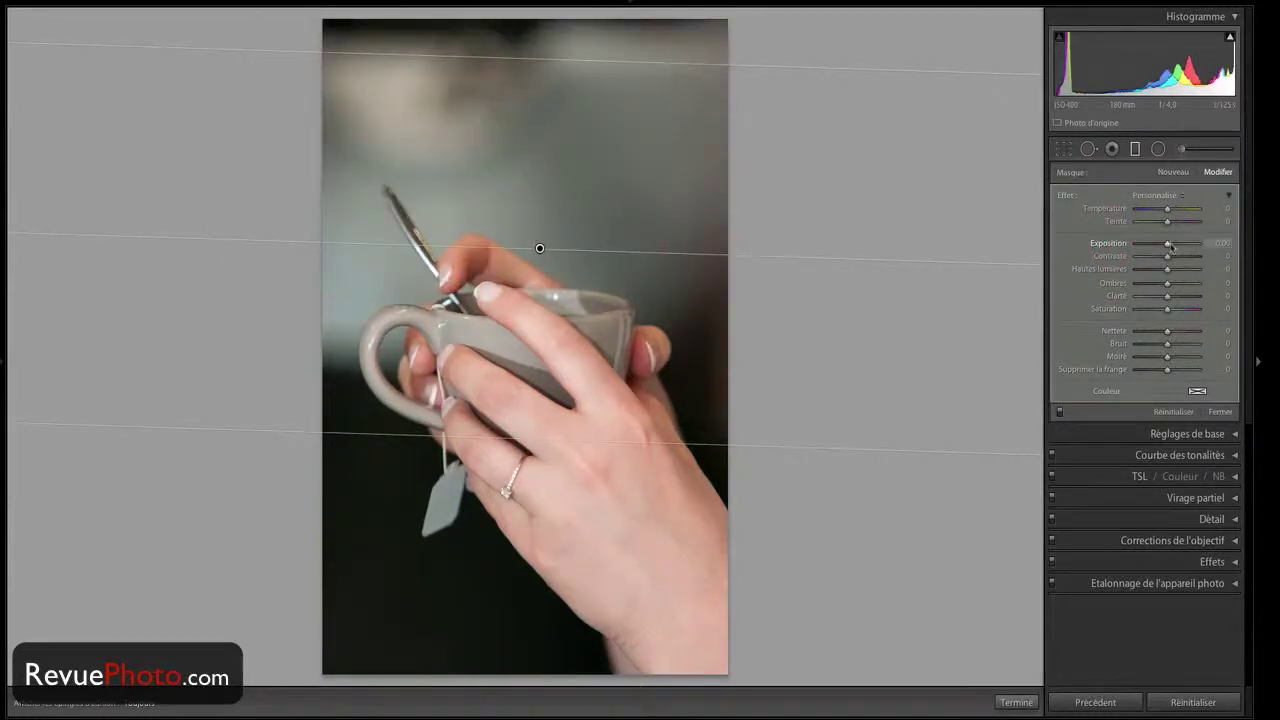
mouse_move(1168, 246)
mouse_down()
mouse_move(1143, 247)
mouse_move(1193, 249)
mouse_up()
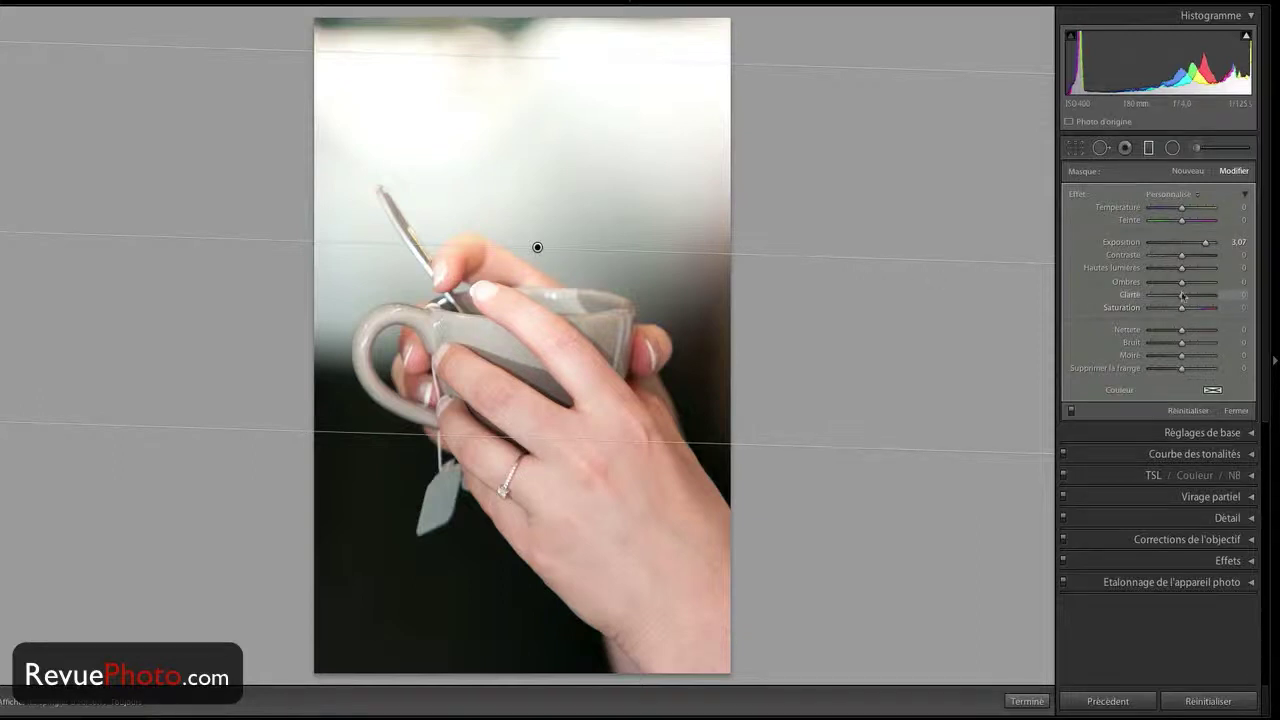
Step: Reset the graduated filter on the photo and open the radial filter settings
mouse_move(1185, 312)
mouse_down()
mouse_move(1235, 310)
mouse_move(1110, 312)
mouse_move(1185, 312)
mouse_up()
click(1190, 409)
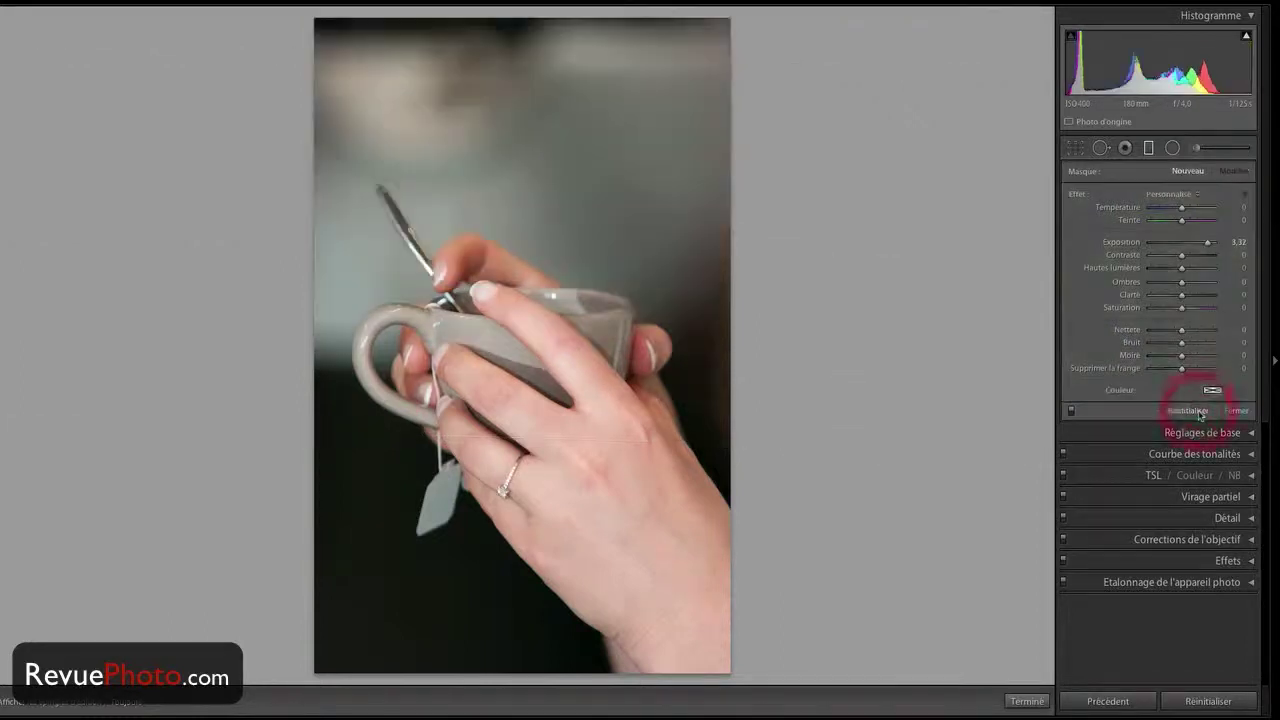
click(1173, 148)
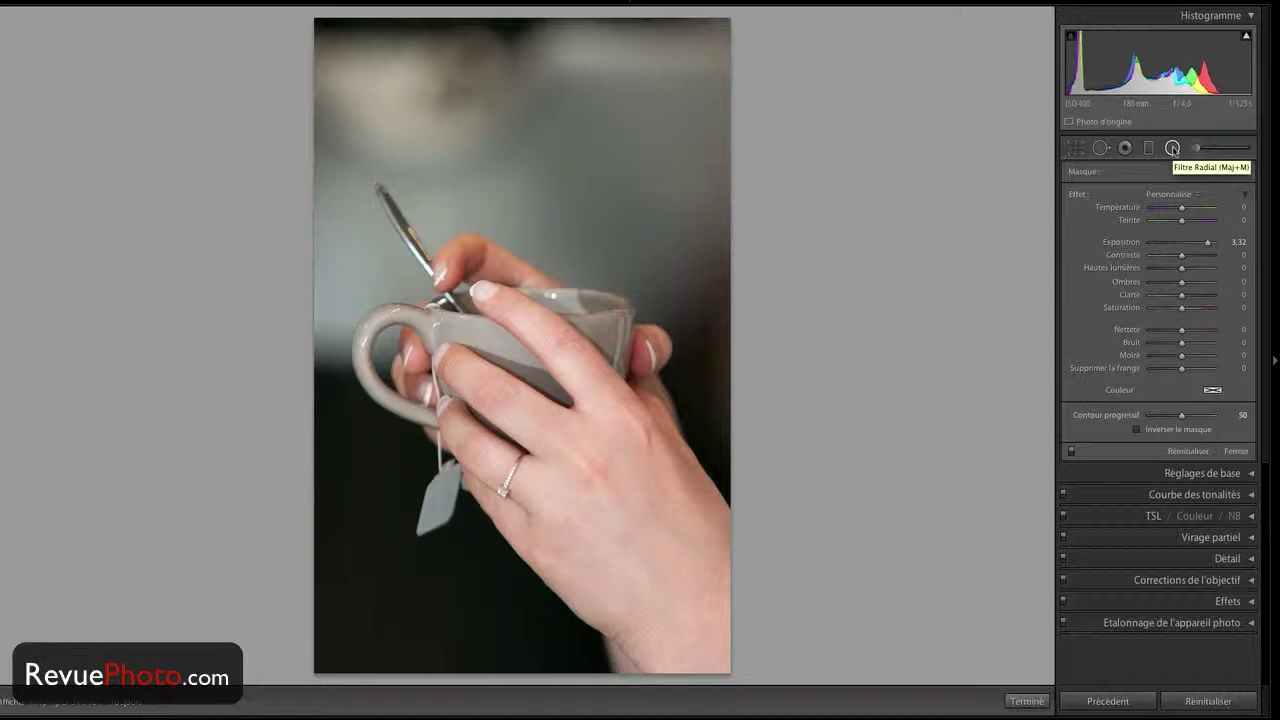
click(1173, 148)
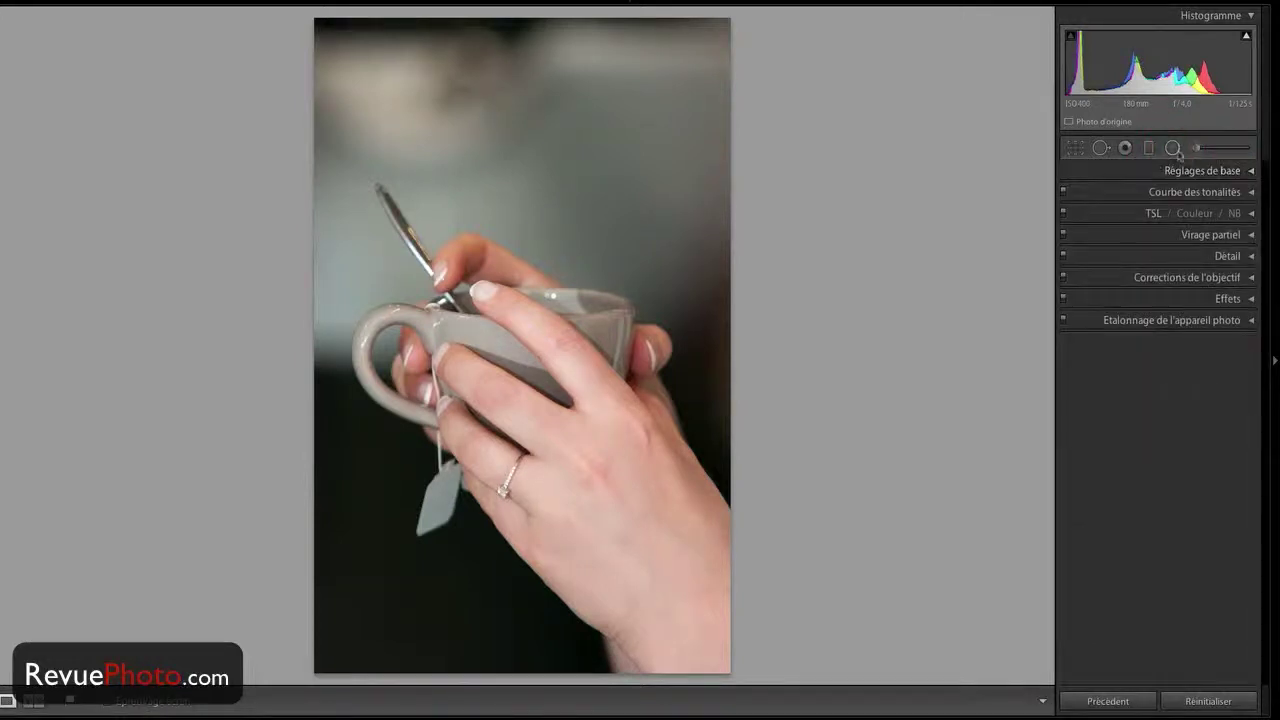
click(1175, 150)
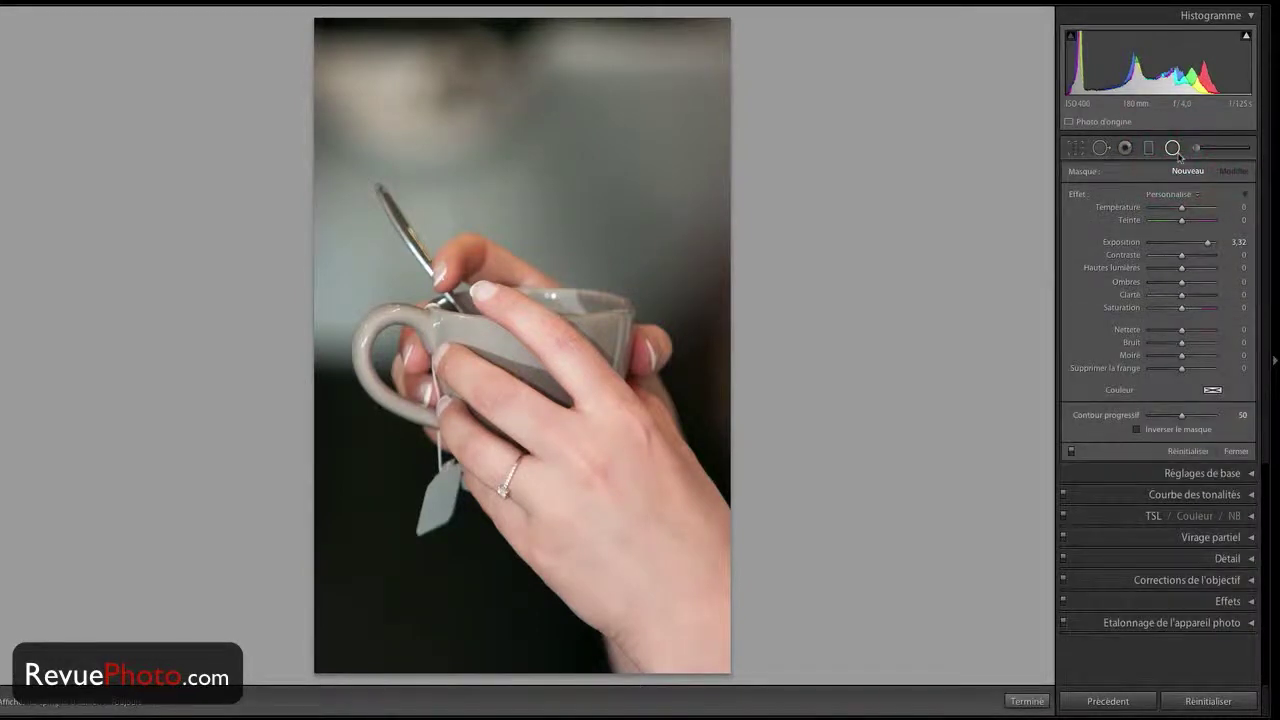
Step: Draw an elliptical radial filter on the back of the hand with exposure 4,00, and invert its mask
drag(1211, 246, 1213, 248)
drag(619, 527, 548, 418)
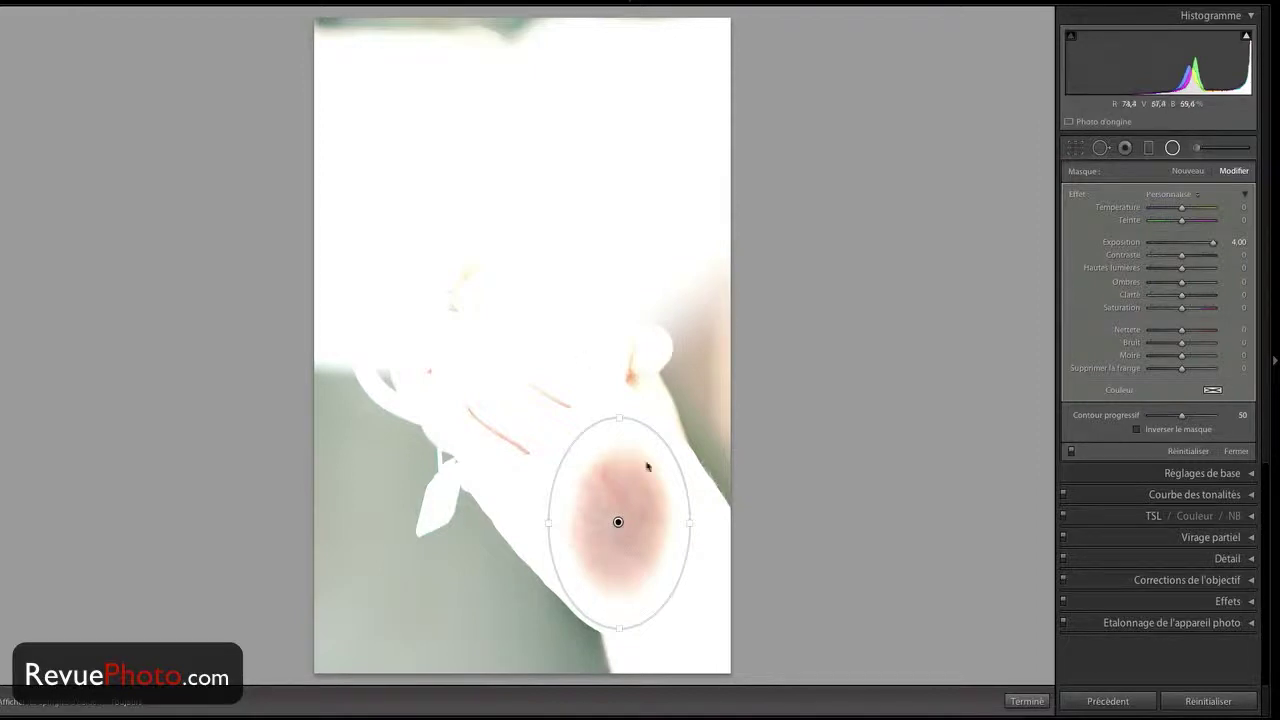
click(1137, 430)
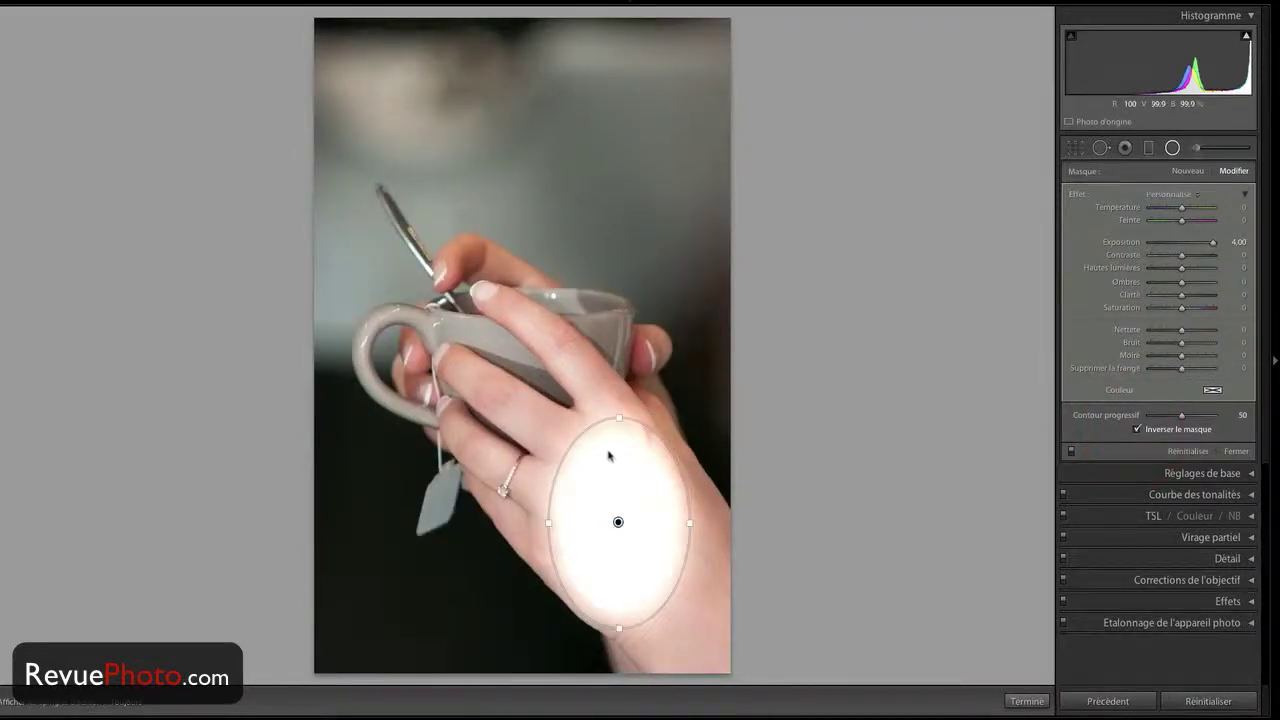
Step: Set the radial filter's exposure to 0,15, and widen and heighten its ellipse around the cup until it spans nearly the whole photo
drag(1212, 243, 1182, 246)
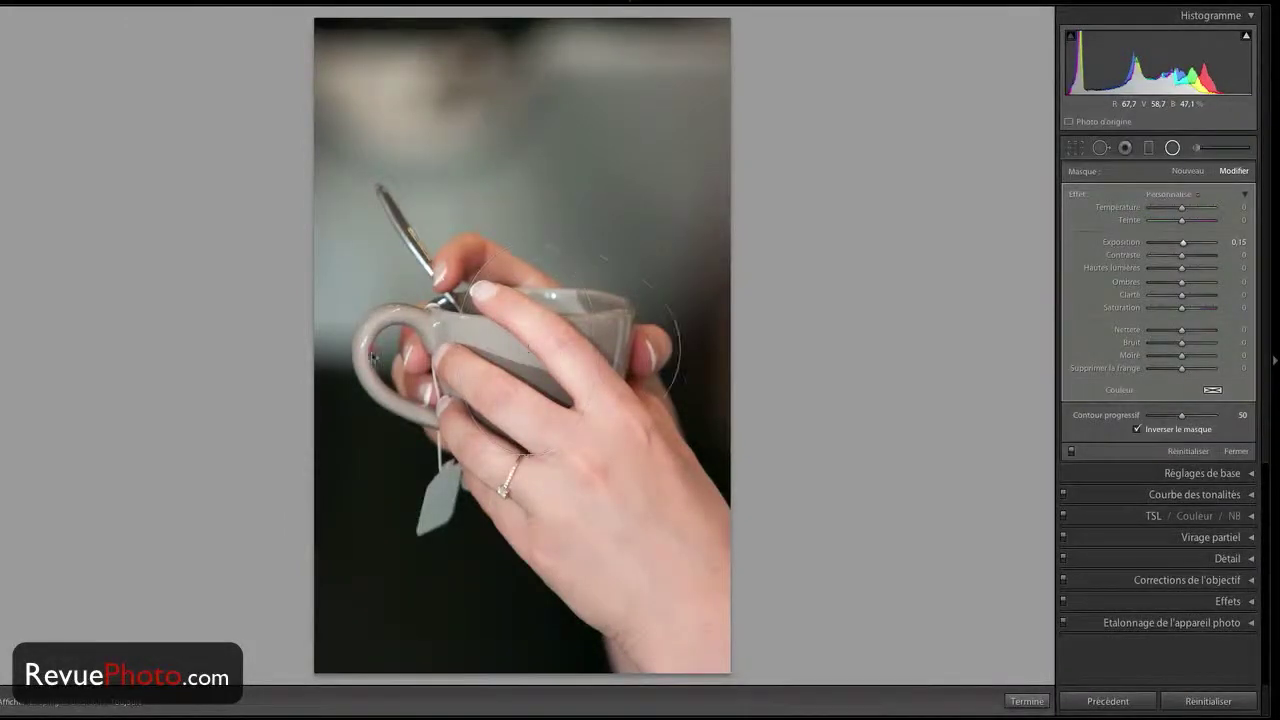
drag(372, 355, 335, 349)
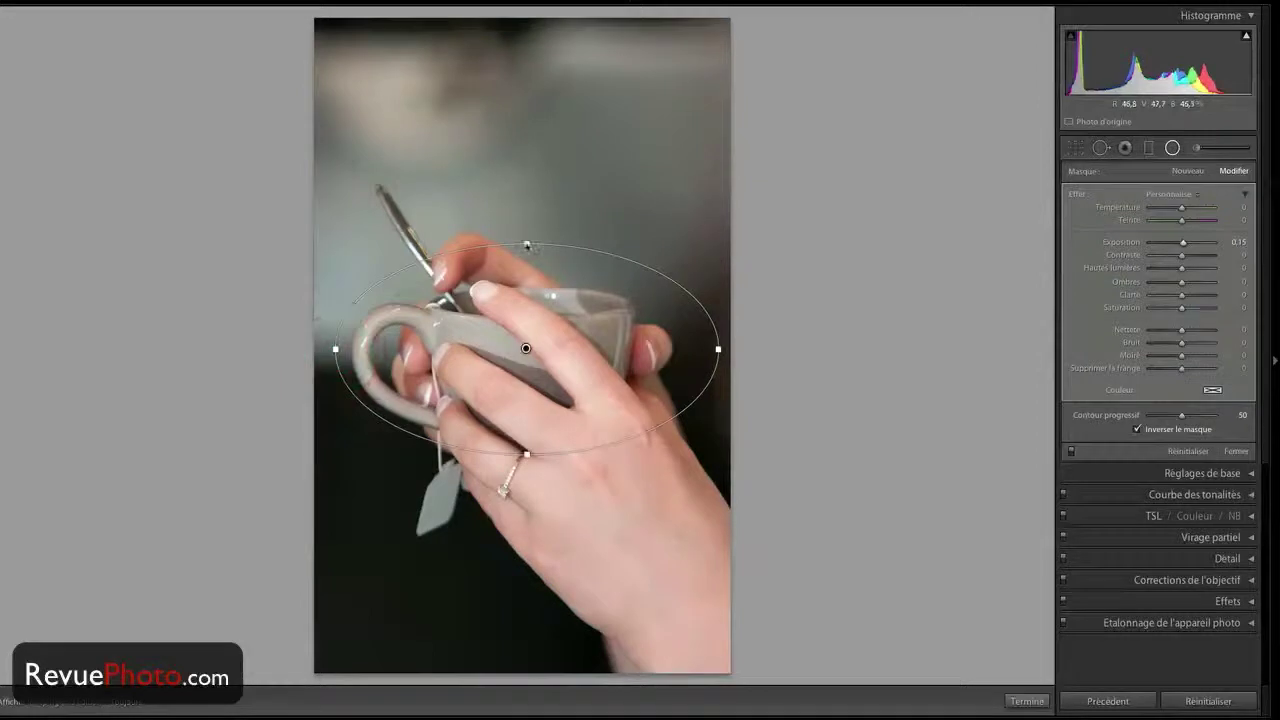
drag(527, 245, 518, 30)
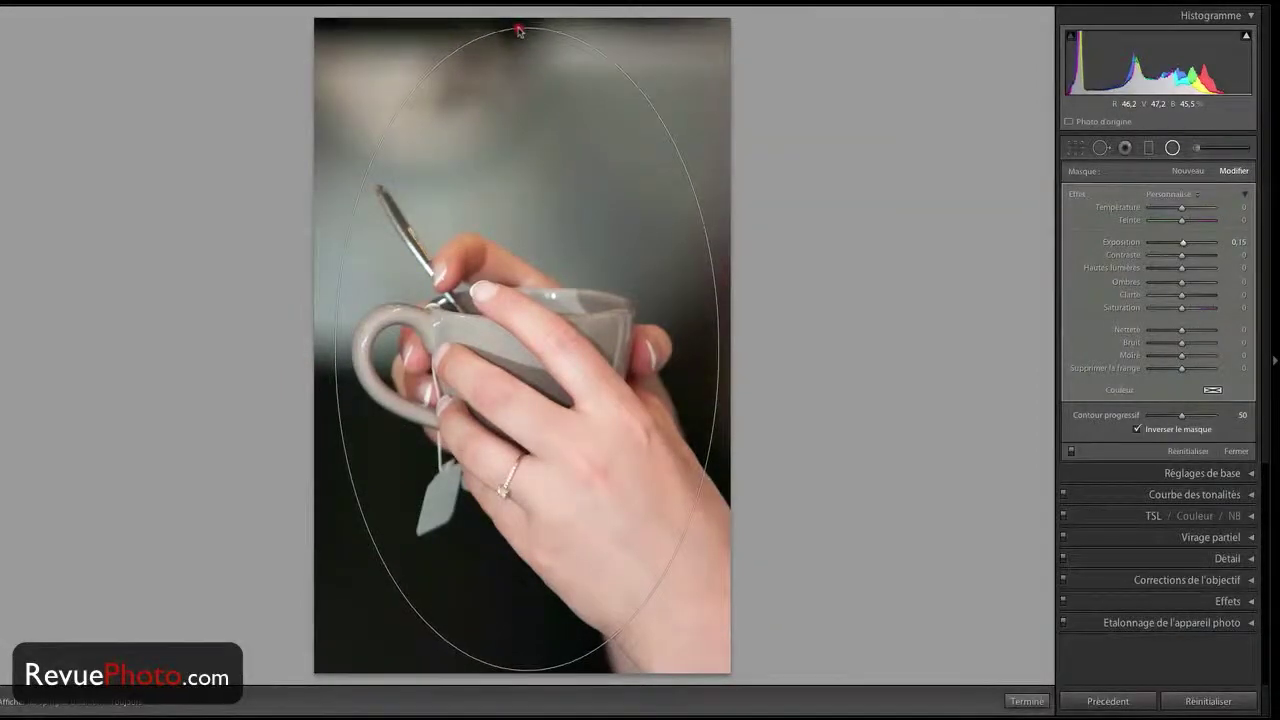
click(537, 199)
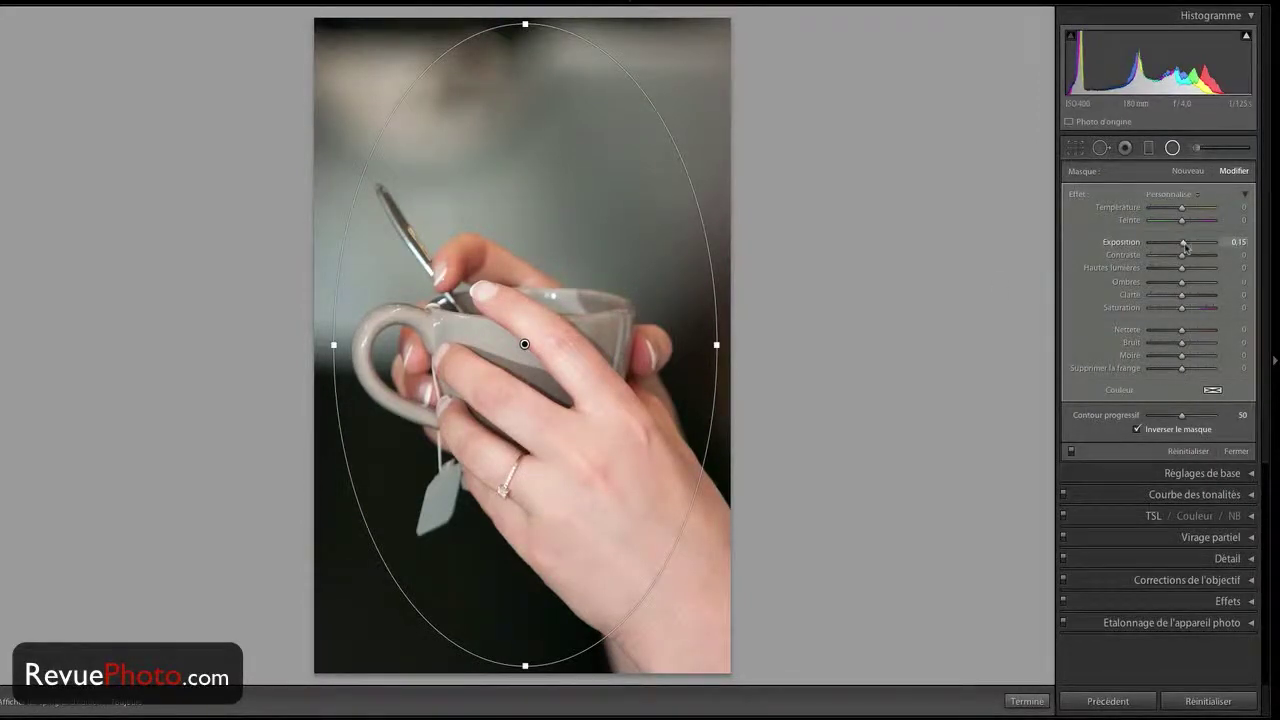
Step: Set the radial filter's exposure to −2,31 with mask inversion off, and shrink its ellipse and move it onto the back of the hand
drag(1185, 247, 1163, 242)
click(1137, 429)
drag(525, 23, 523, 193)
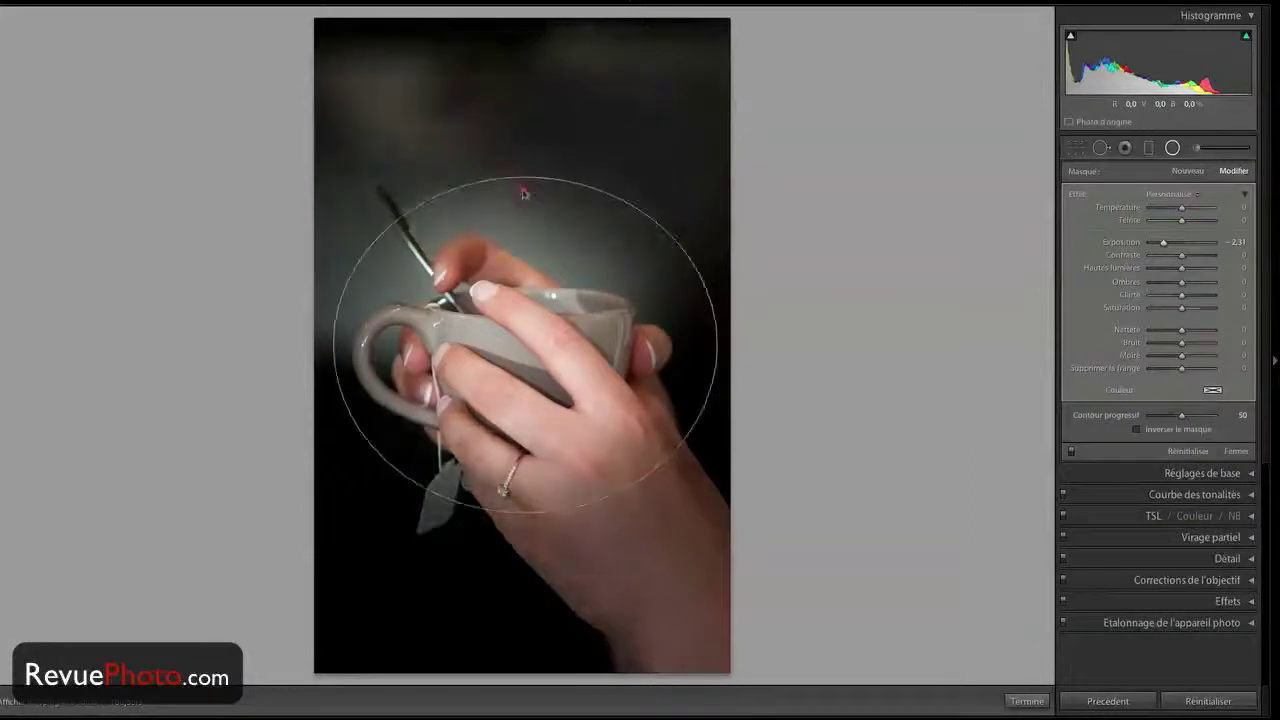
drag(337, 346, 412, 347)
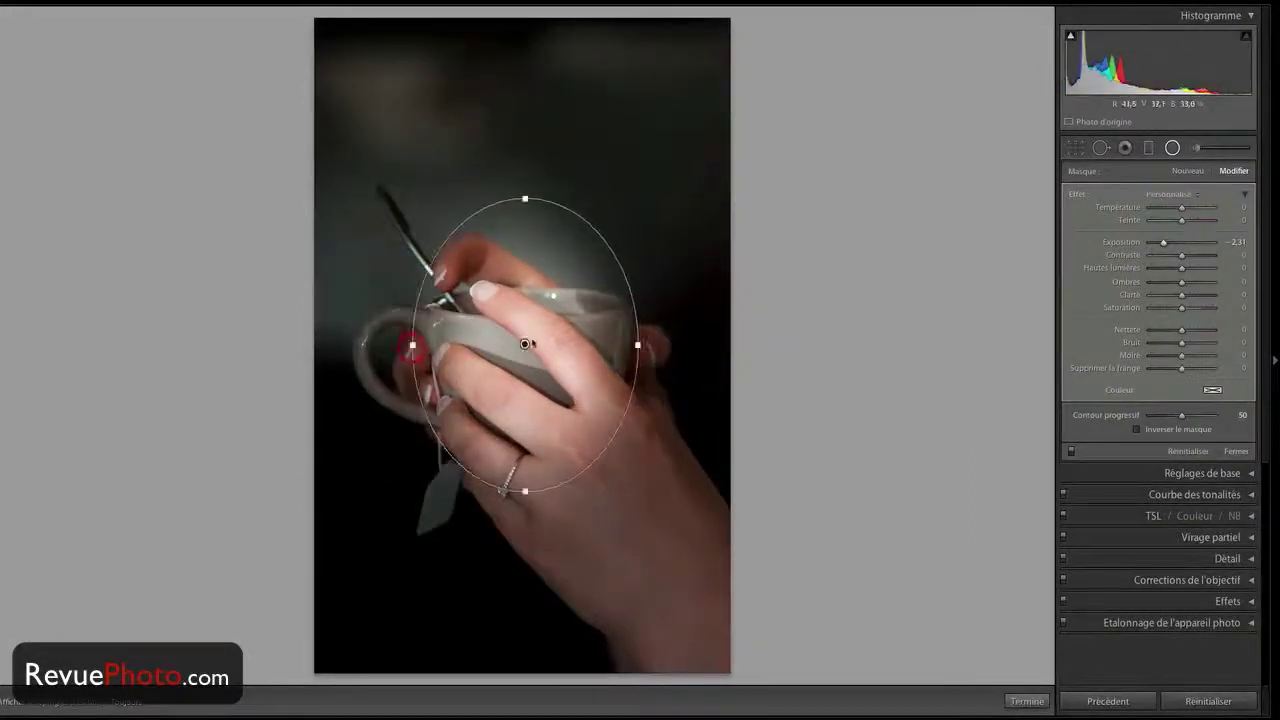
drag(525, 344, 570, 444)
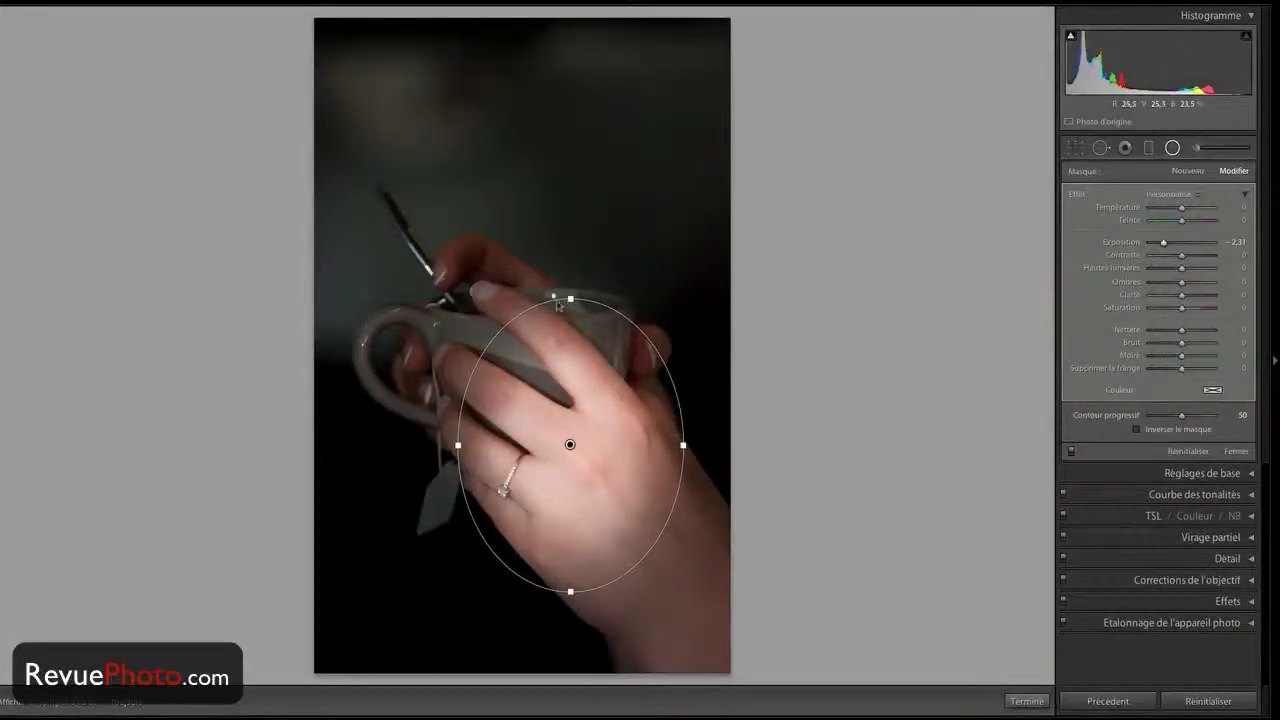
Step: Tilt and reshape the ellipse diagonally around the cup and hand, with Contour progressif at 31 and exposure at −1,27
drag(558, 305, 386, 220)
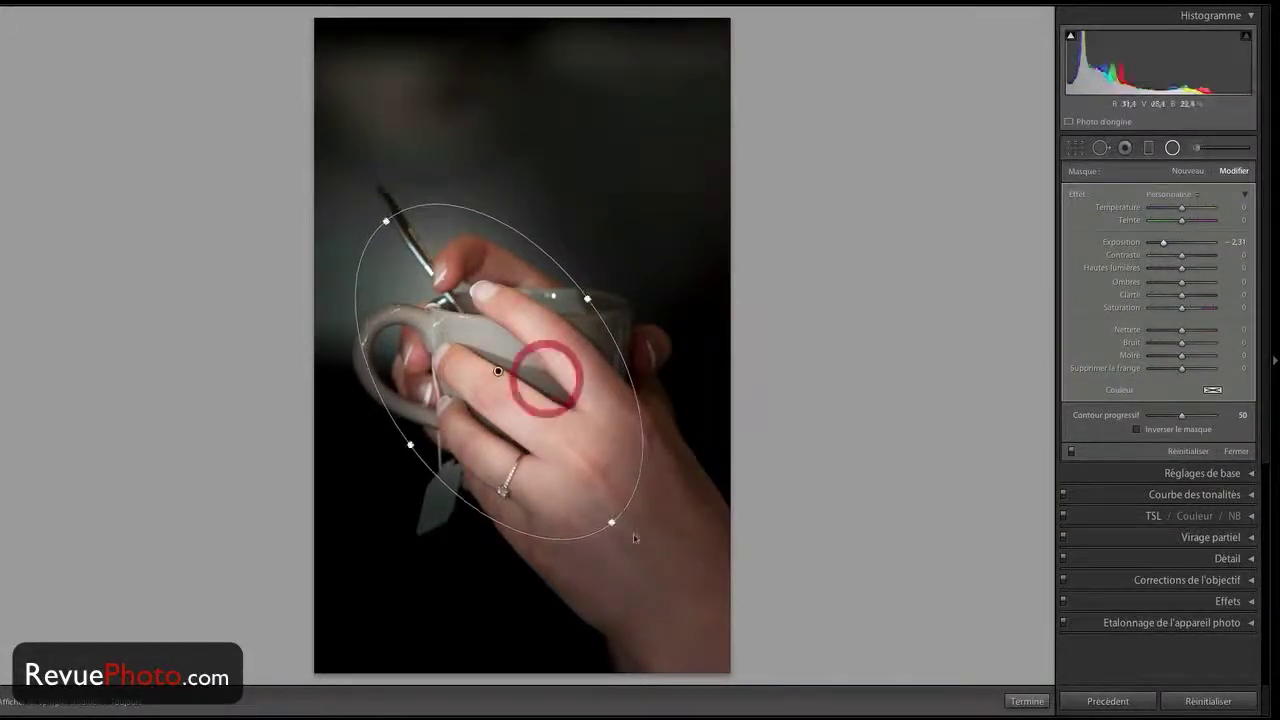
drag(634, 538, 668, 568)
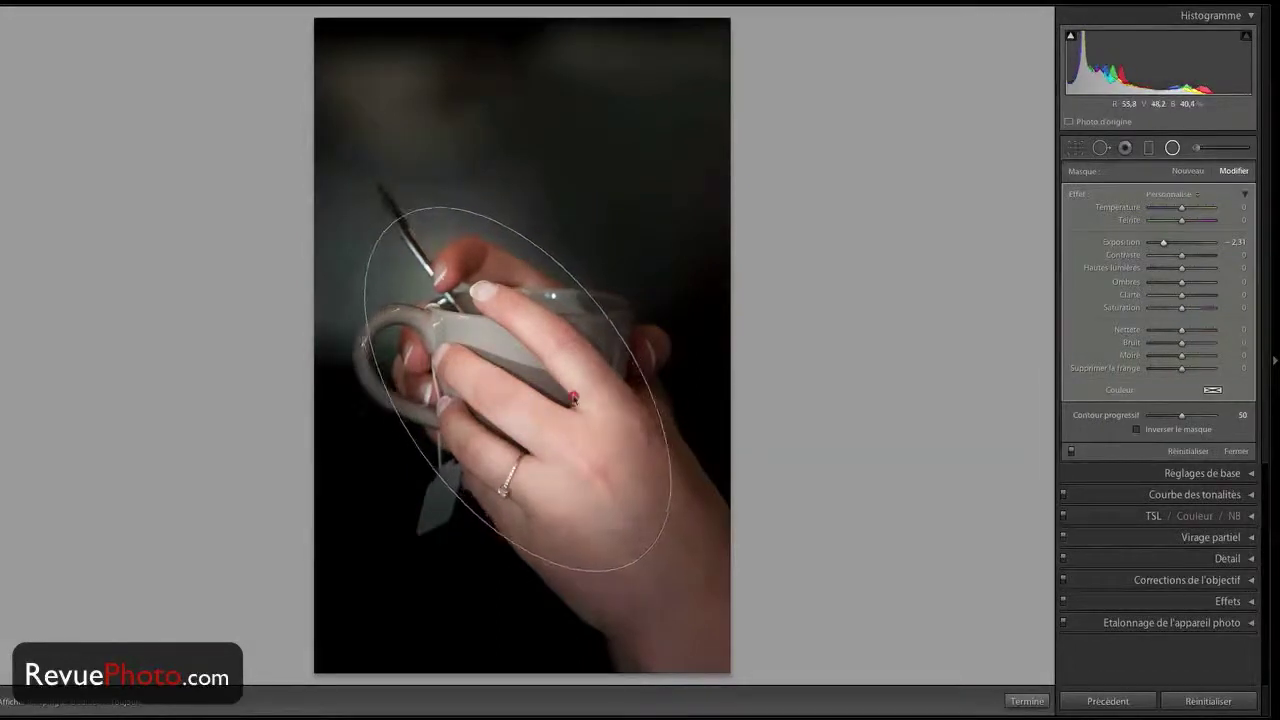
click(571, 391)
drag(614, 316, 636, 294)
mouse_move(1182, 415)
mouse_down()
mouse_move(1137, 416)
mouse_move(1212, 415)
mouse_move(1170, 415)
mouse_up()
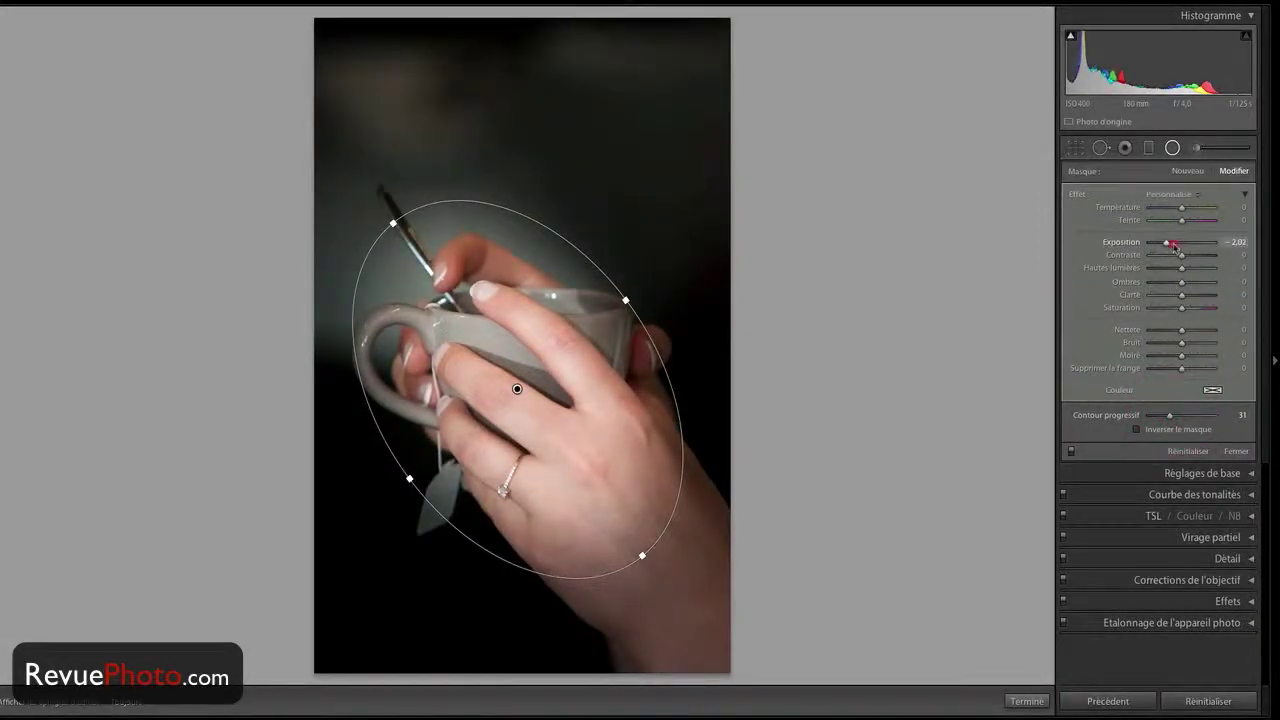
drag(1174, 246, 1179, 245)
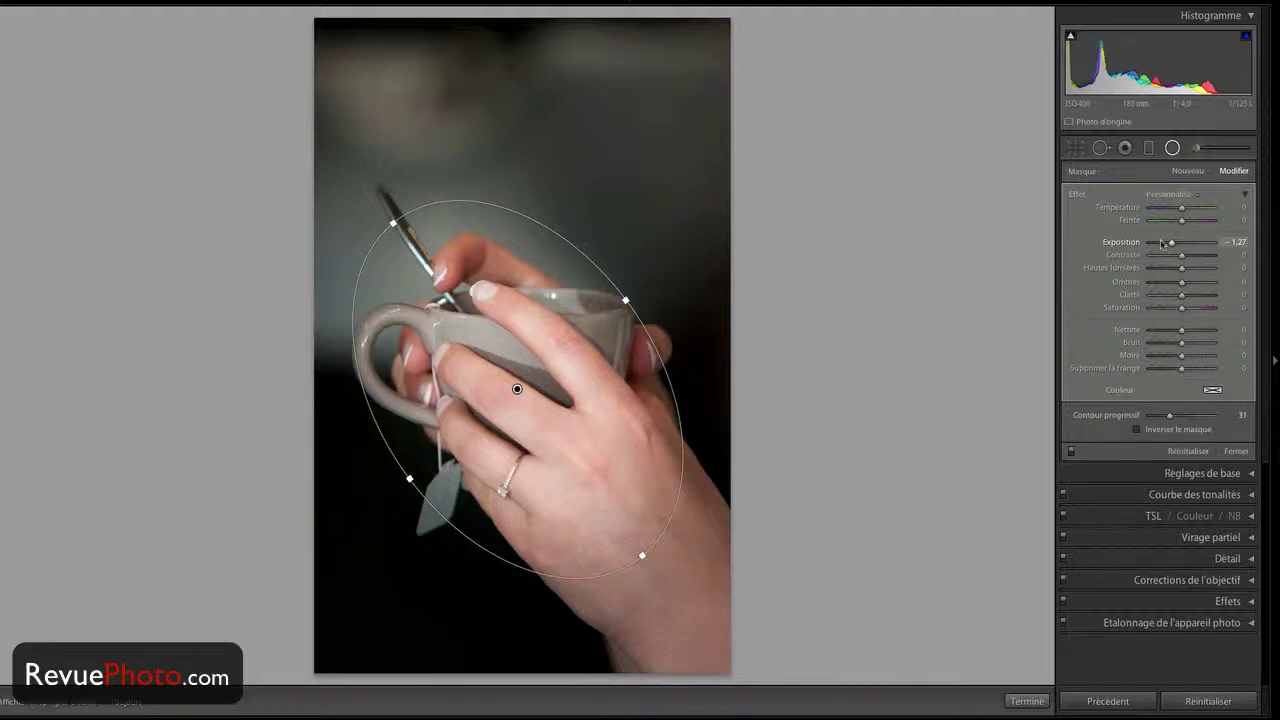
Step: Reset the radial filter and switch to the adjustment brush
click(1187, 451)
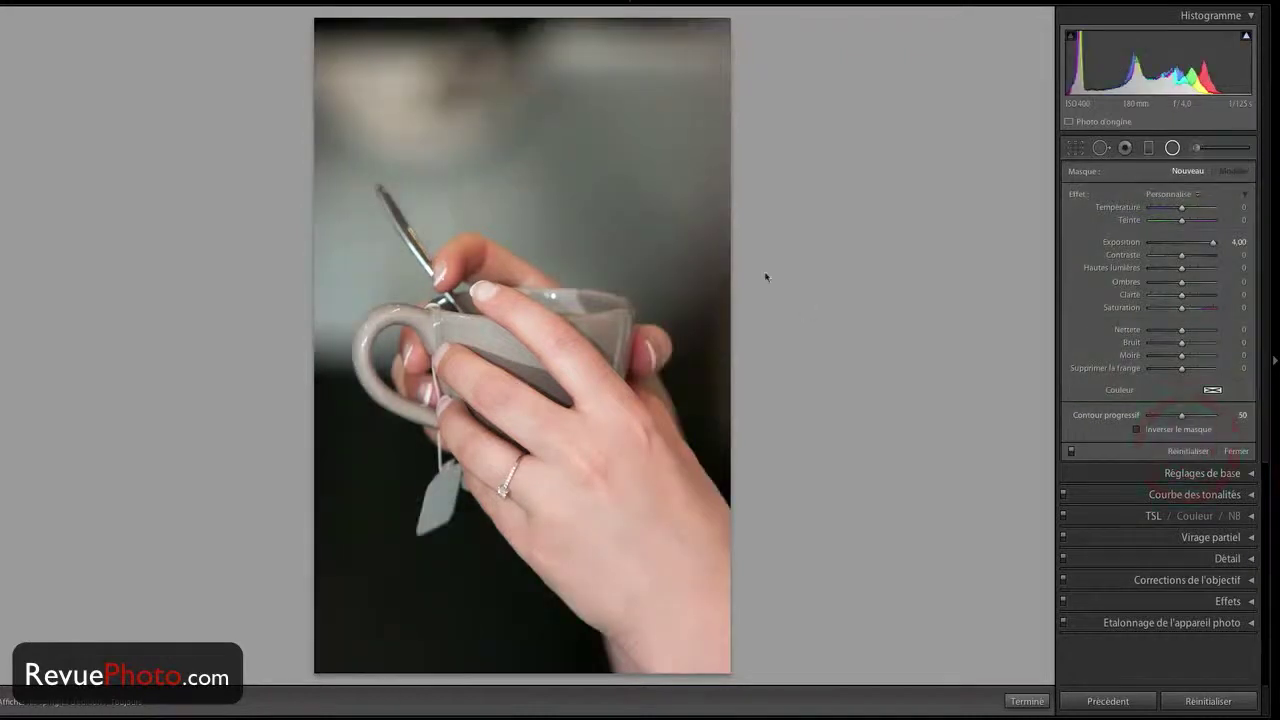
click(1199, 148)
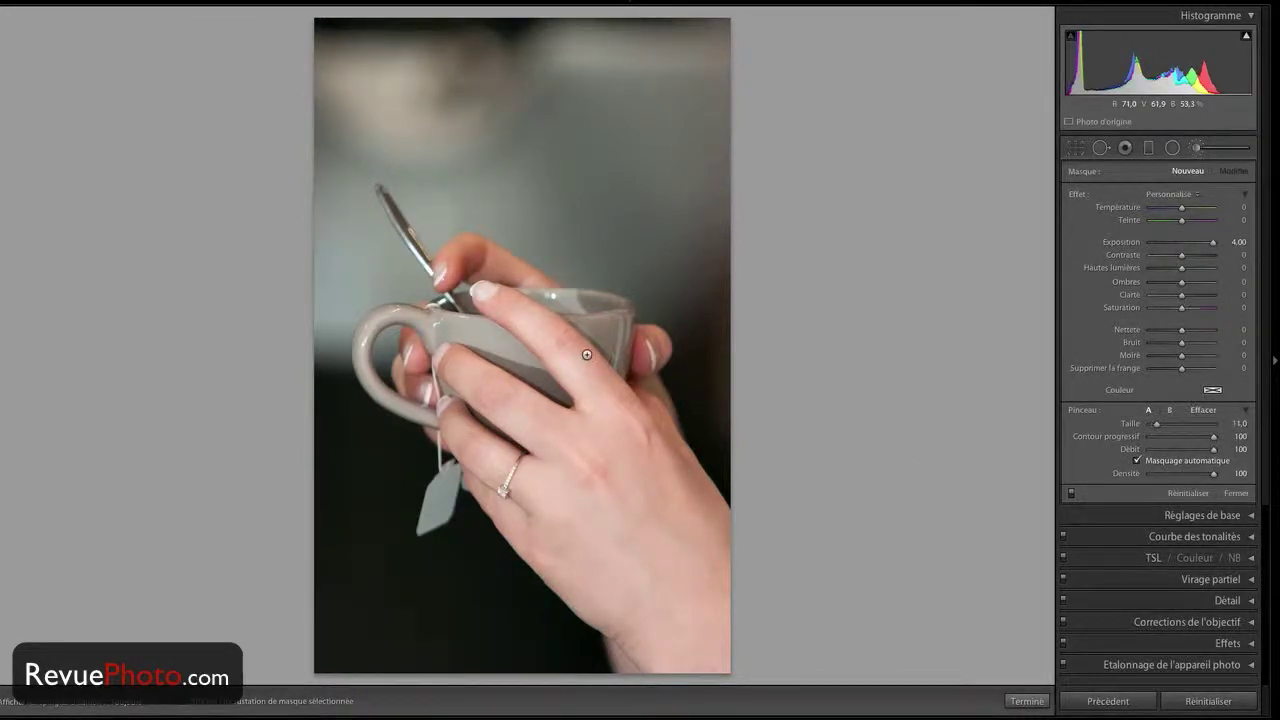
Step: Try painting the front hand at size 11,0 with exposure −2,54 and Masquage automatique off, and reset the brush strokes
key(bracketleft)
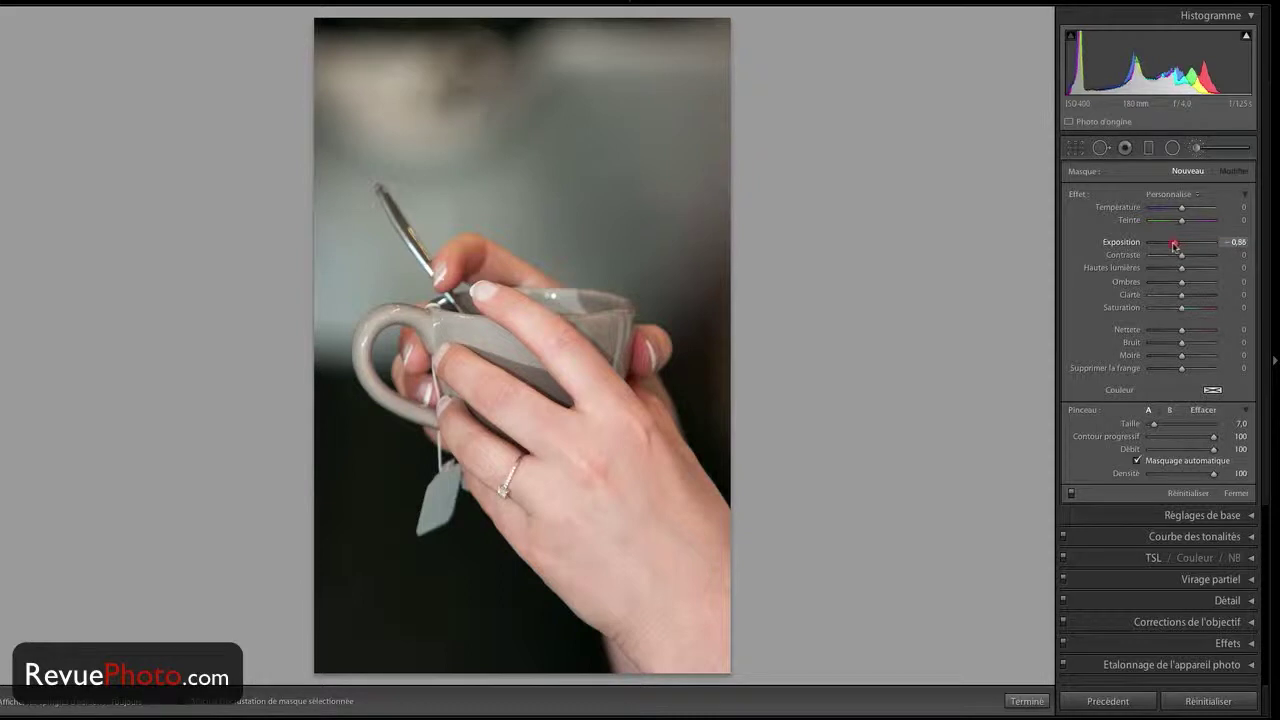
drag(1157, 244, 1163, 244)
click(1137, 460)
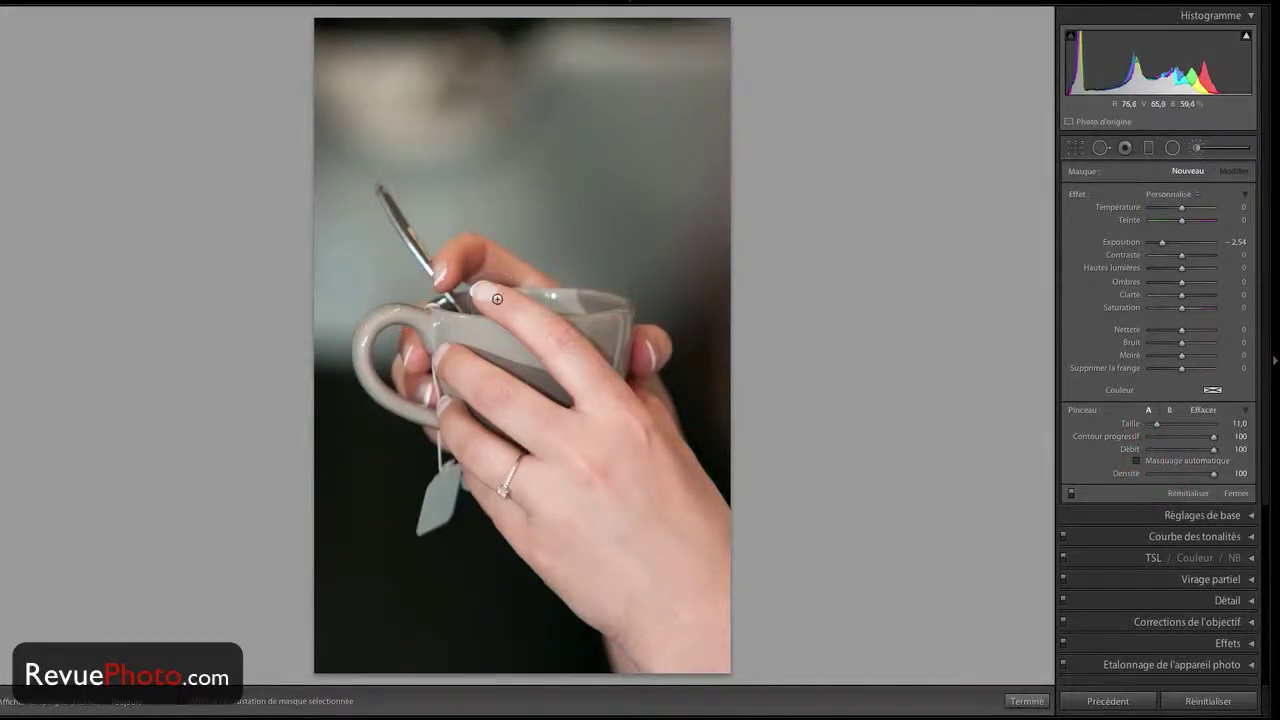
mouse_move(497, 298)
mouse_down()
mouse_move(579, 372)
mouse_move(624, 454)
mouse_move(660, 476)
mouse_move(698, 580)
mouse_move(641, 585)
mouse_move(531, 555)
mouse_move(458, 553)
mouse_move(464, 598)
mouse_move(551, 620)
mouse_move(537, 369)
mouse_up()
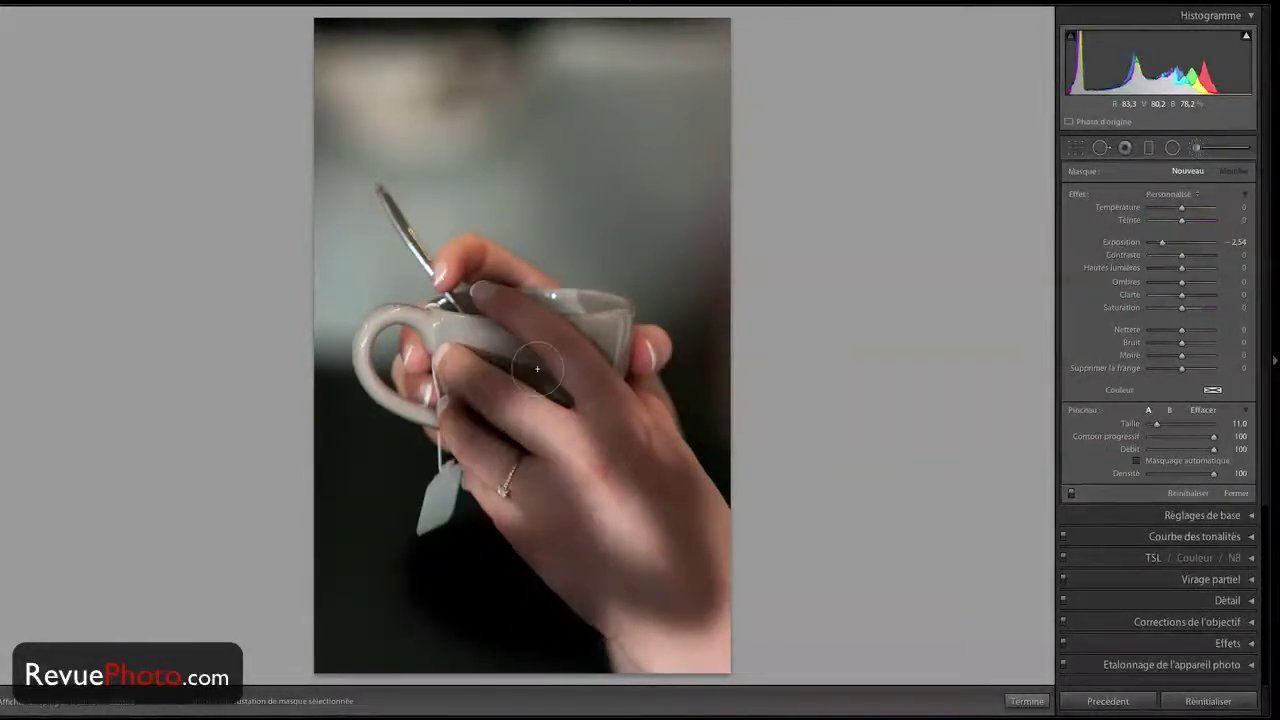
click(1183, 492)
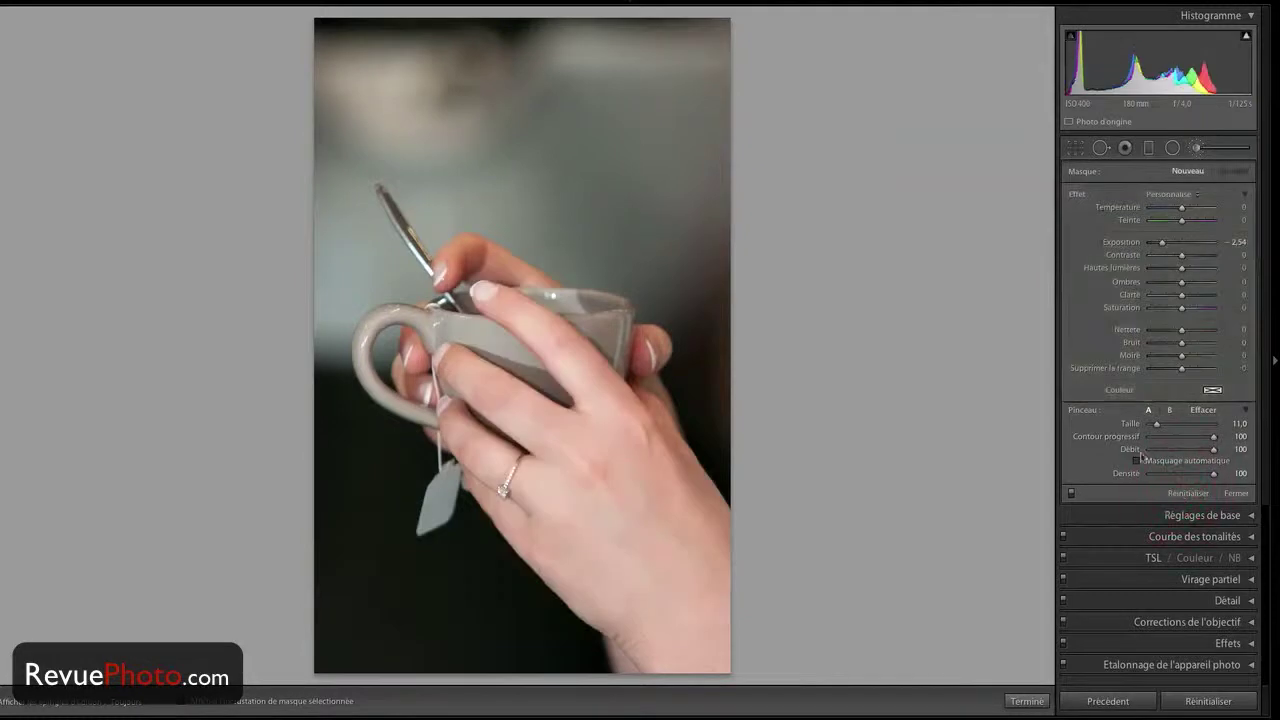
Step: Paint over the front hand at brush size 7,0 with Masquage automatique on, and set the painted area's exposure to −0,43
click(1138, 459)
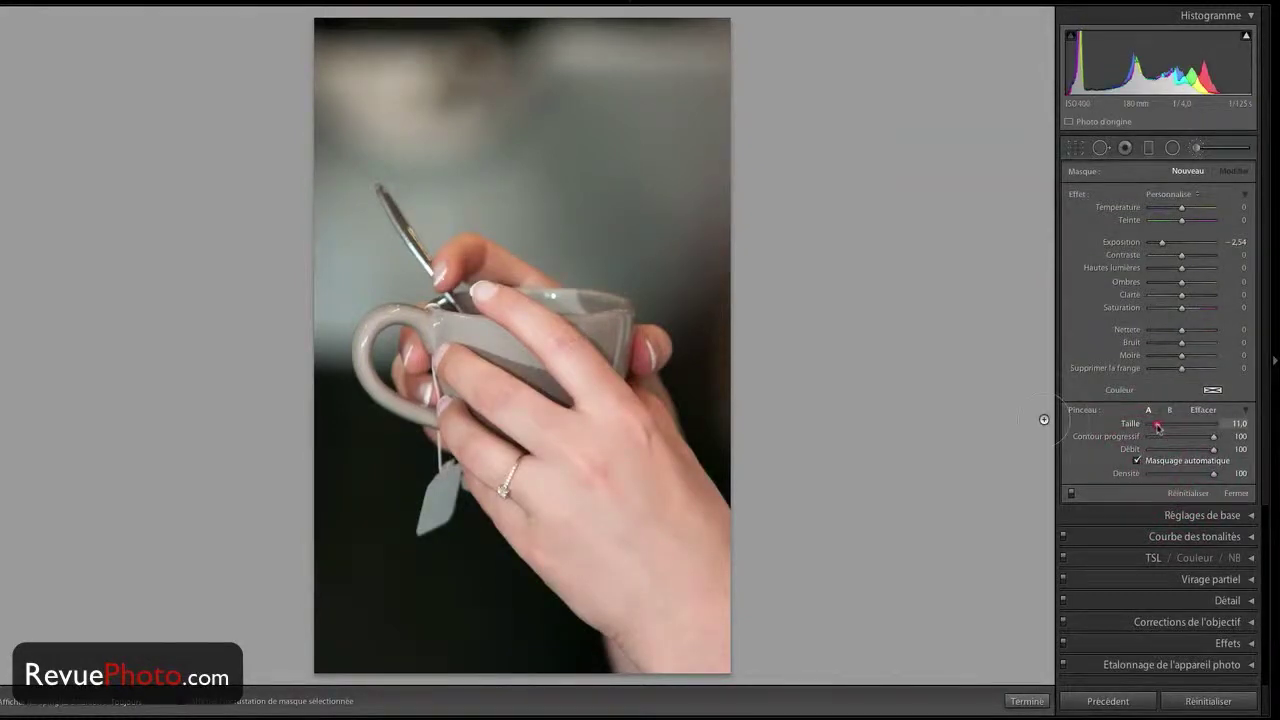
drag(1157, 427, 1153, 427)
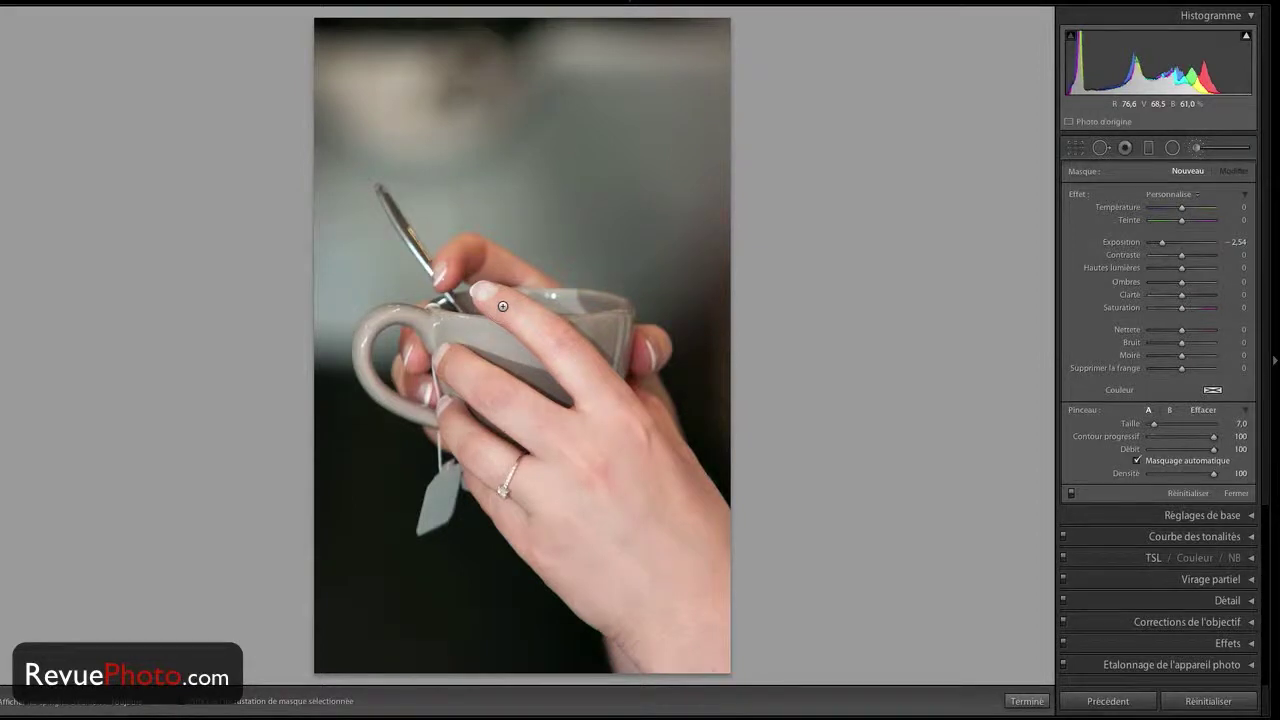
click(503, 306)
mouse_move(494, 311)
mouse_down()
mouse_move(490, 296)
mouse_move(570, 352)
mouse_move(528, 324)
mouse_move(598, 402)
mouse_move(588, 352)
mouse_move(548, 320)
mouse_move(645, 450)
mouse_move(617, 402)
mouse_move(622, 470)
mouse_move(565, 395)
mouse_move(590, 465)
mouse_move(513, 398)
mouse_move(453, 372)
mouse_move(636, 496)
mouse_move(625, 465)
mouse_move(590, 520)
mouse_move(635, 415)
mouse_move(718, 548)
mouse_move(665, 425)
mouse_move(630, 395)
mouse_move(715, 625)
mouse_move(690, 655)
mouse_move(630, 590)
mouse_move(704, 693)
mouse_move(712, 655)
mouse_move(615, 625)
mouse_move(490, 495)
mouse_move(523, 563)
mouse_move(440, 420)
mouse_move(600, 540)
mouse_move(597, 460)
mouse_move(500, 384)
mouse_up()
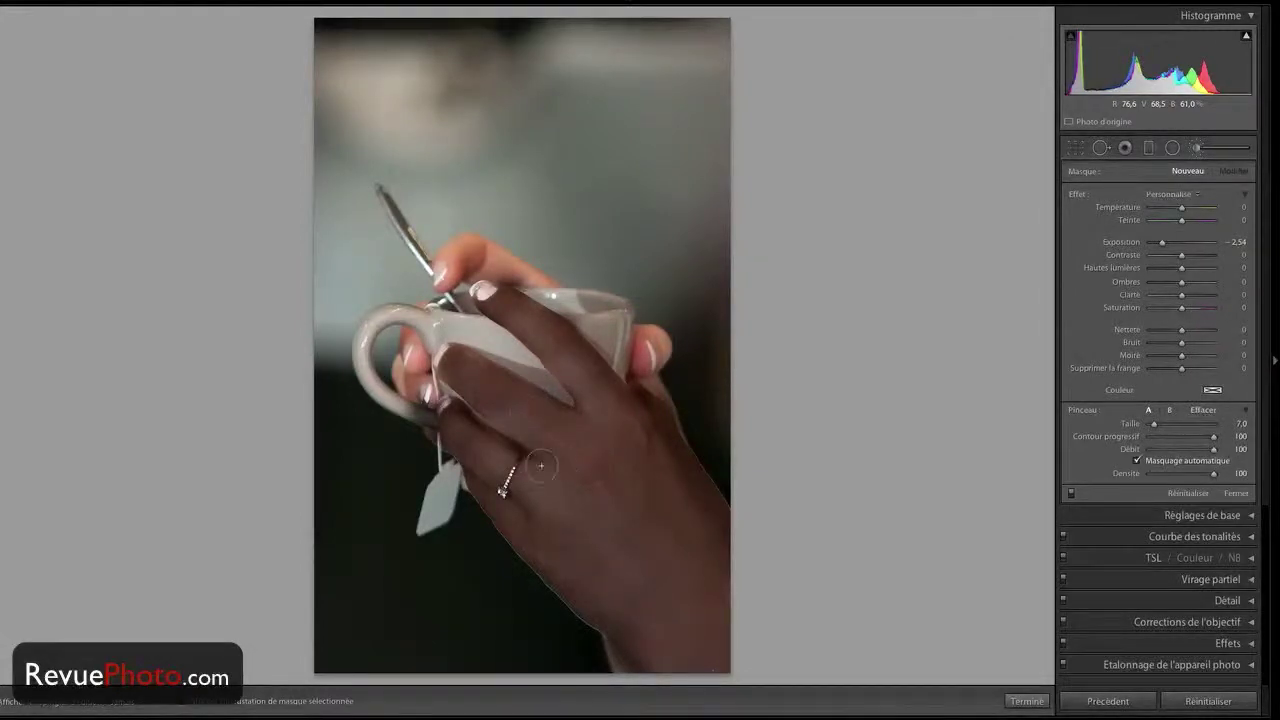
click(503, 306)
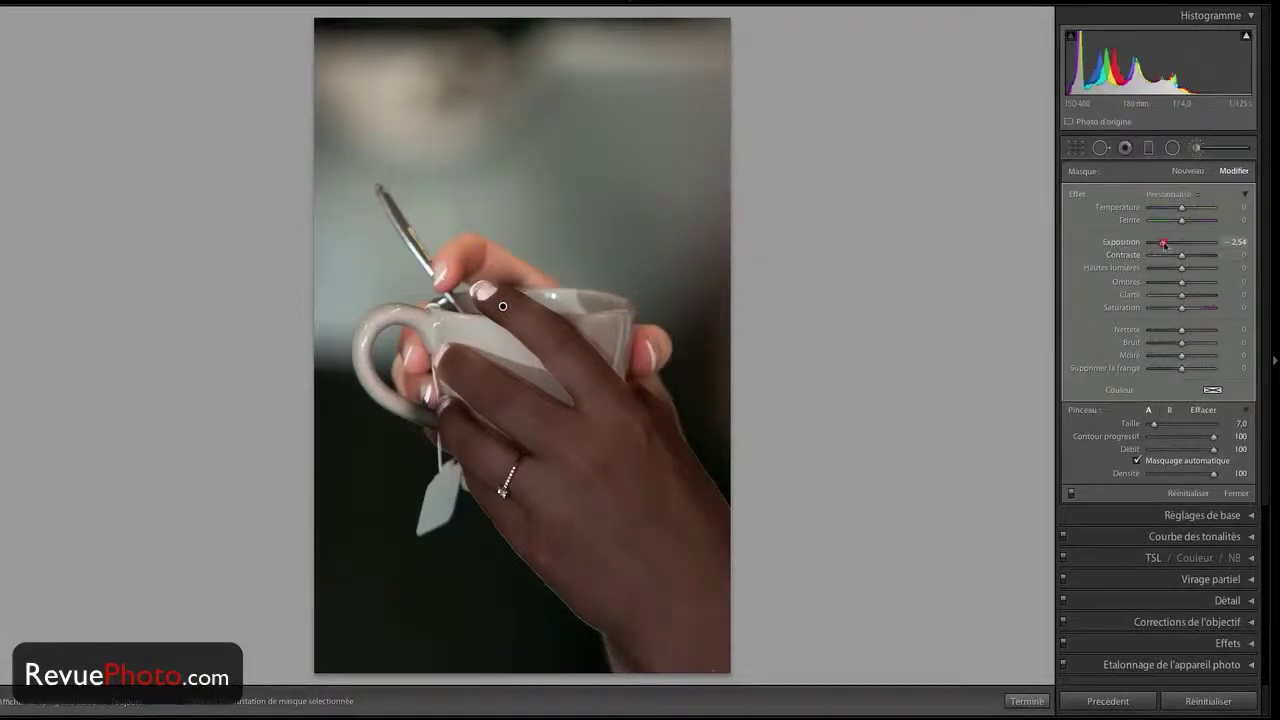
drag(1163, 243, 1178, 244)
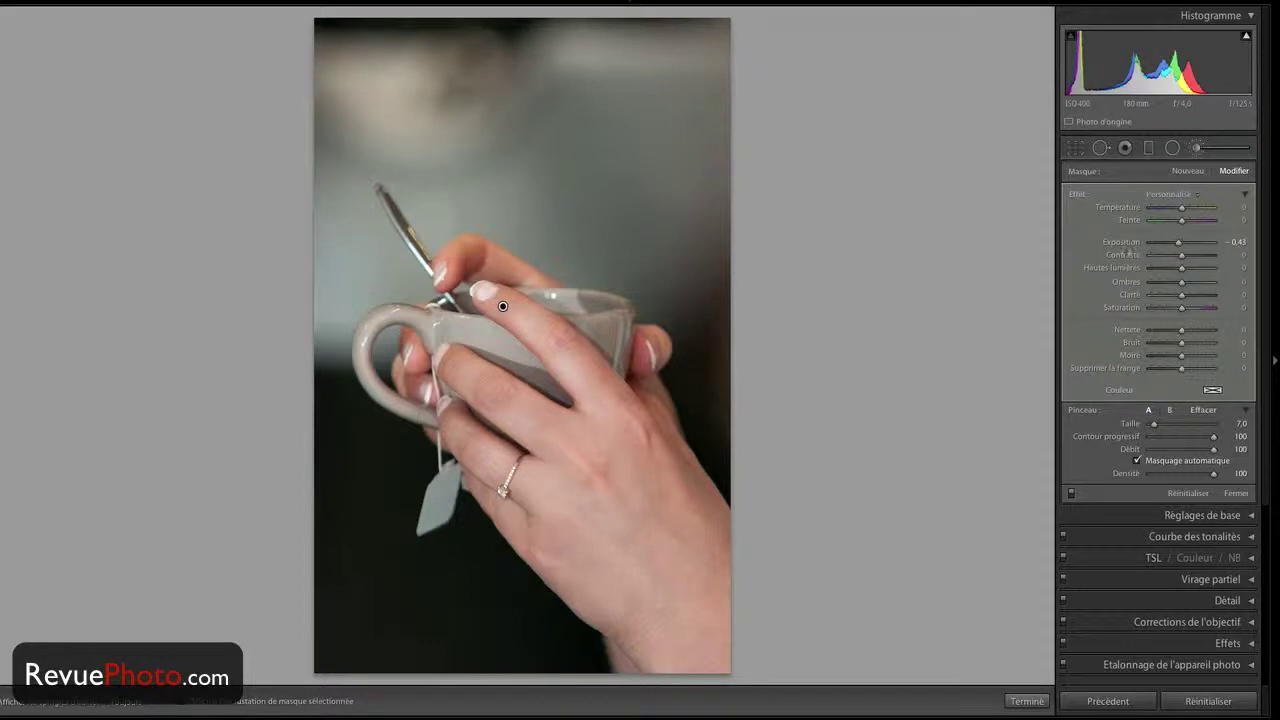
Step: Switch the brush adjustment off and on repeatedly to compare the hand before and after, leaving it on
click(1071, 495)
click(1071, 495)
click(1071, 495)
click(1071, 495)
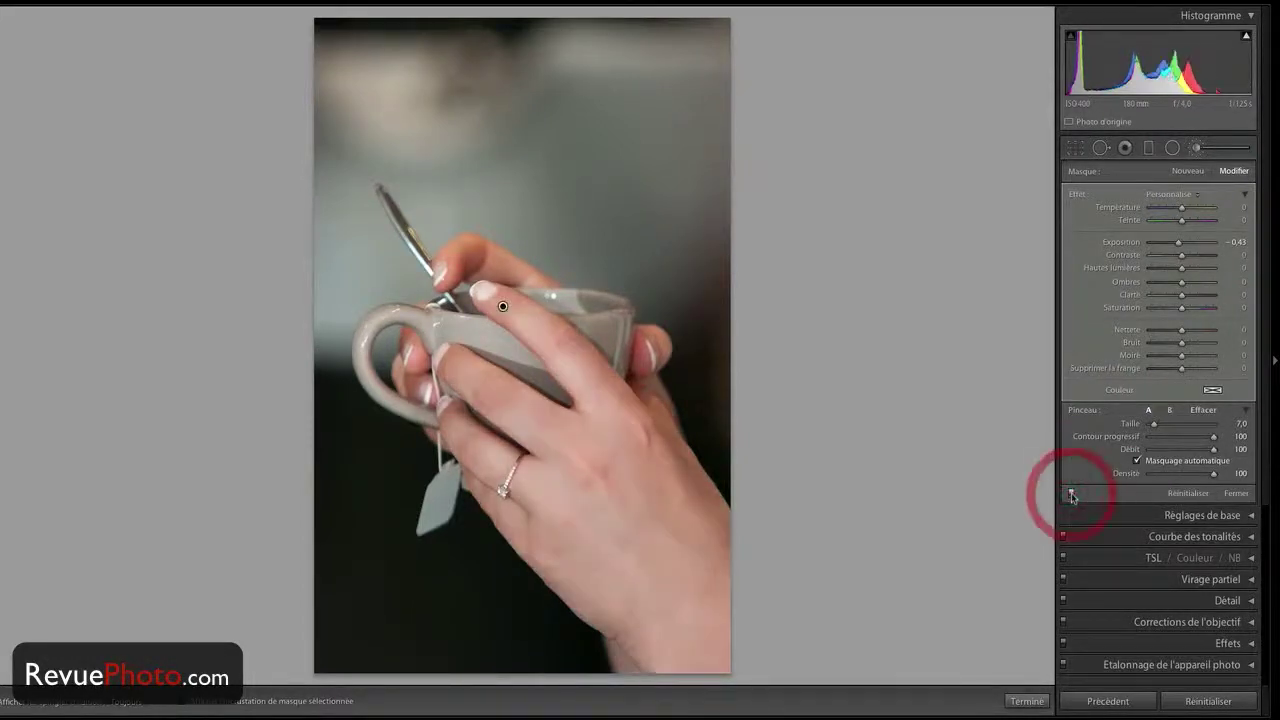
click(1071, 495)
click(1071, 495)
click(1071, 495)
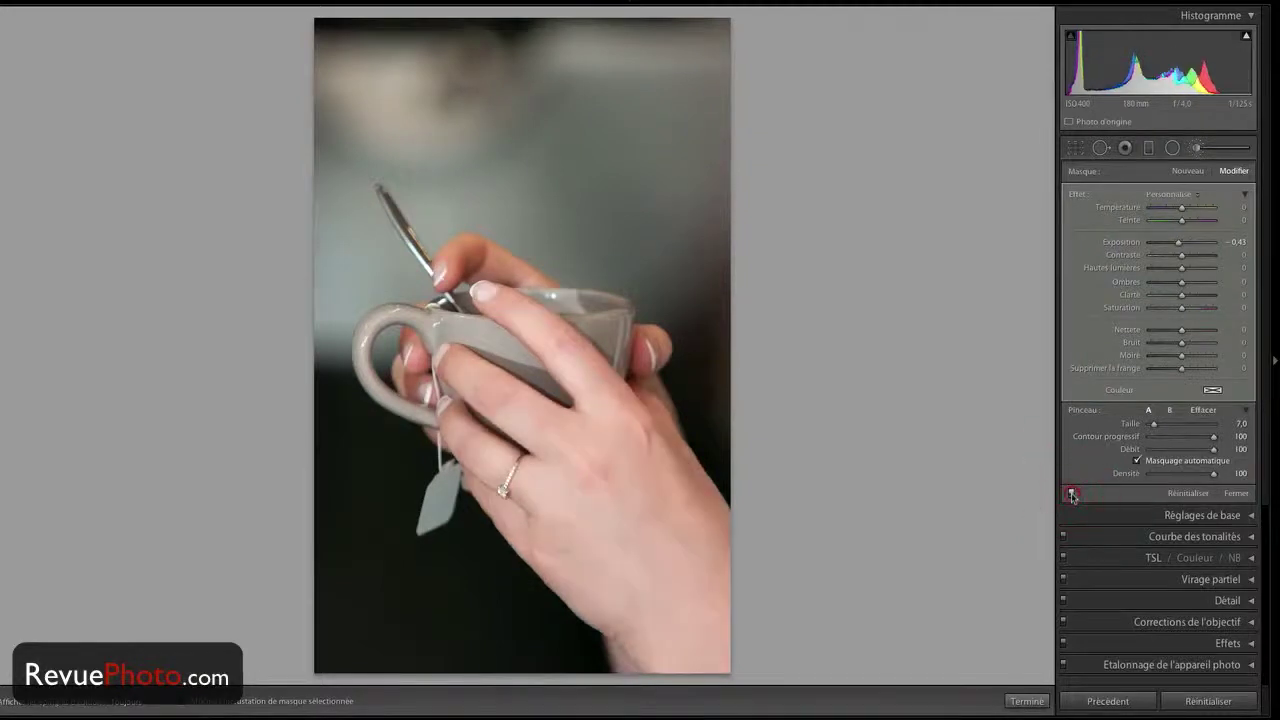
click(1071, 495)
click(1071, 495)
click(1071, 495)
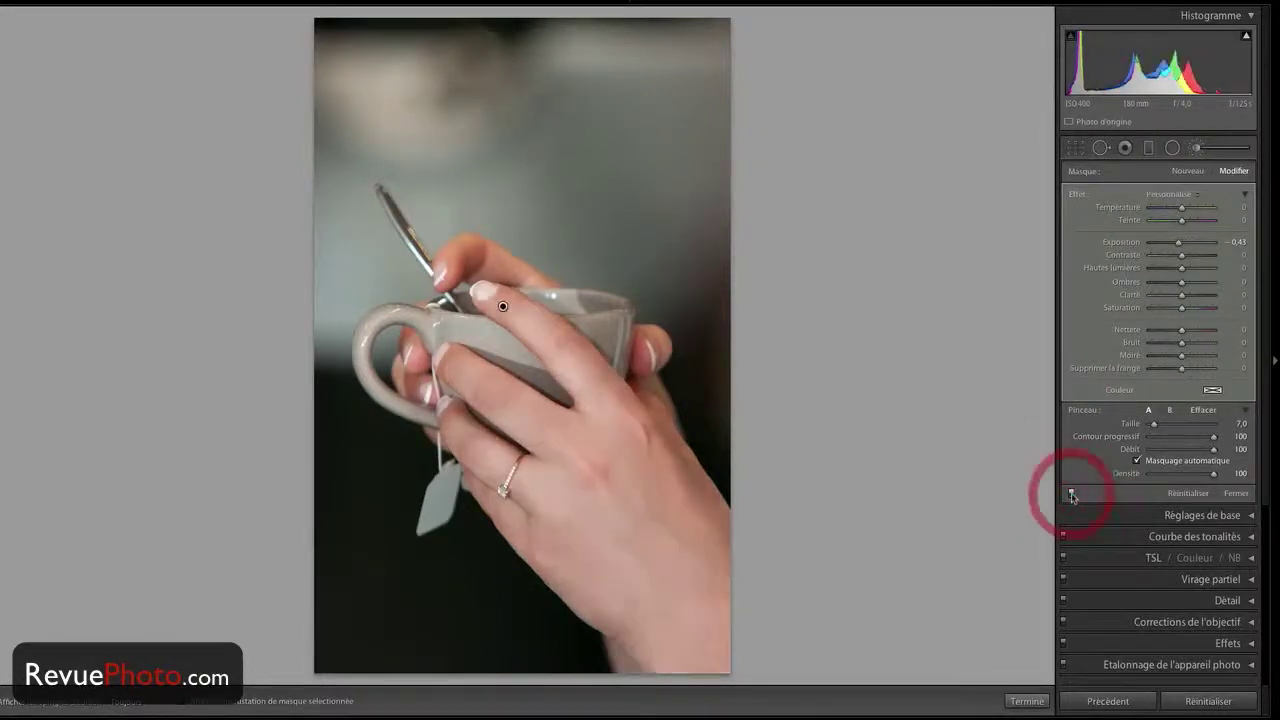
click(1071, 495)
click(1071, 495)
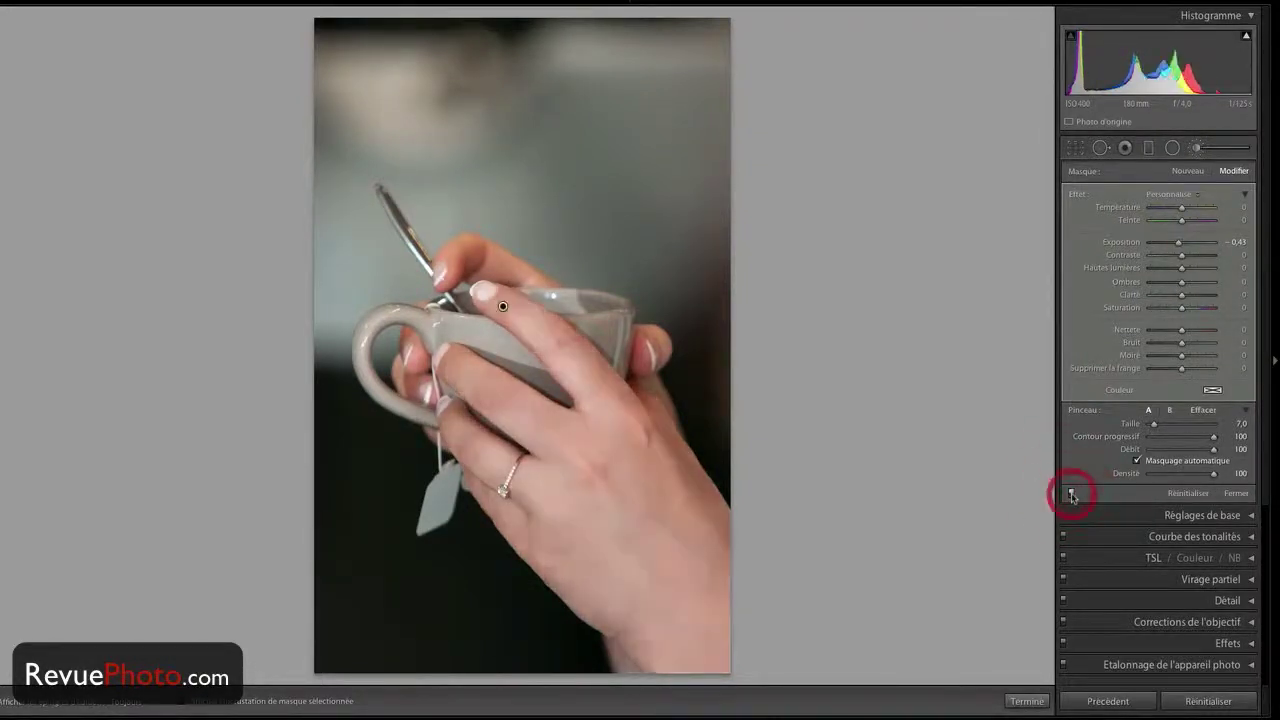
click(1071, 495)
click(1071, 495)
click(1071, 495)
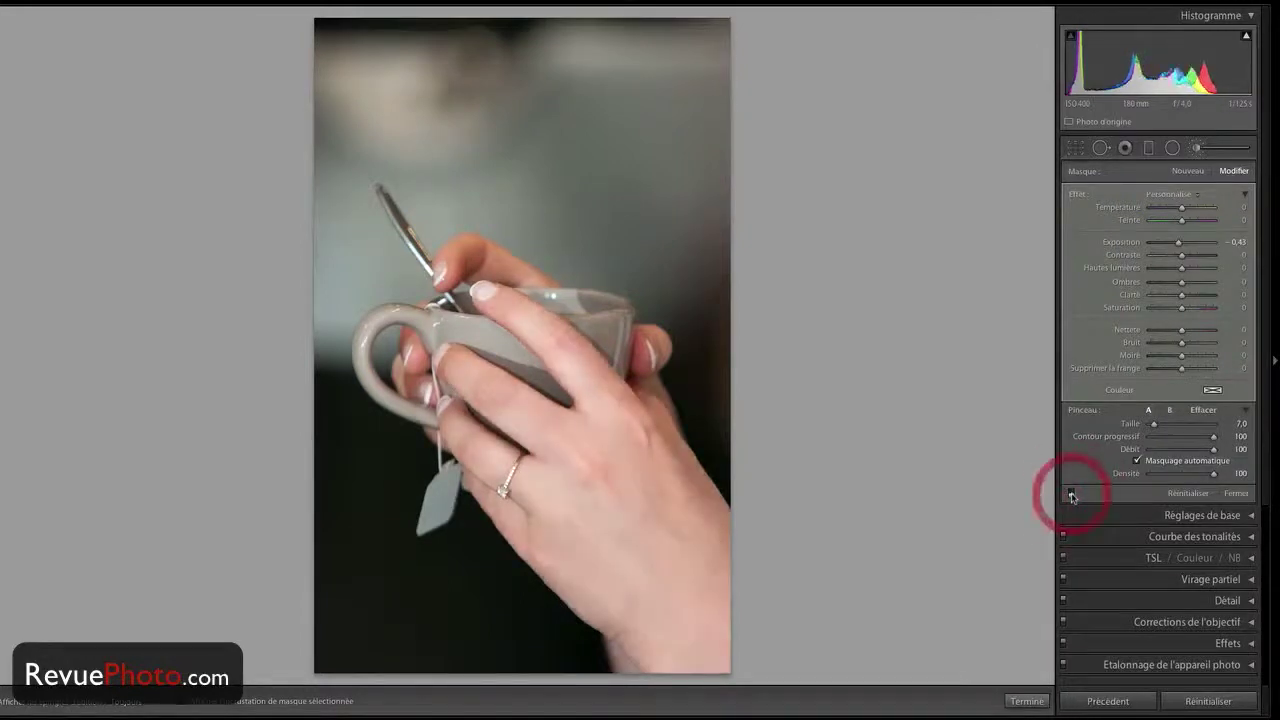
click(1071, 495)
click(1071, 495)
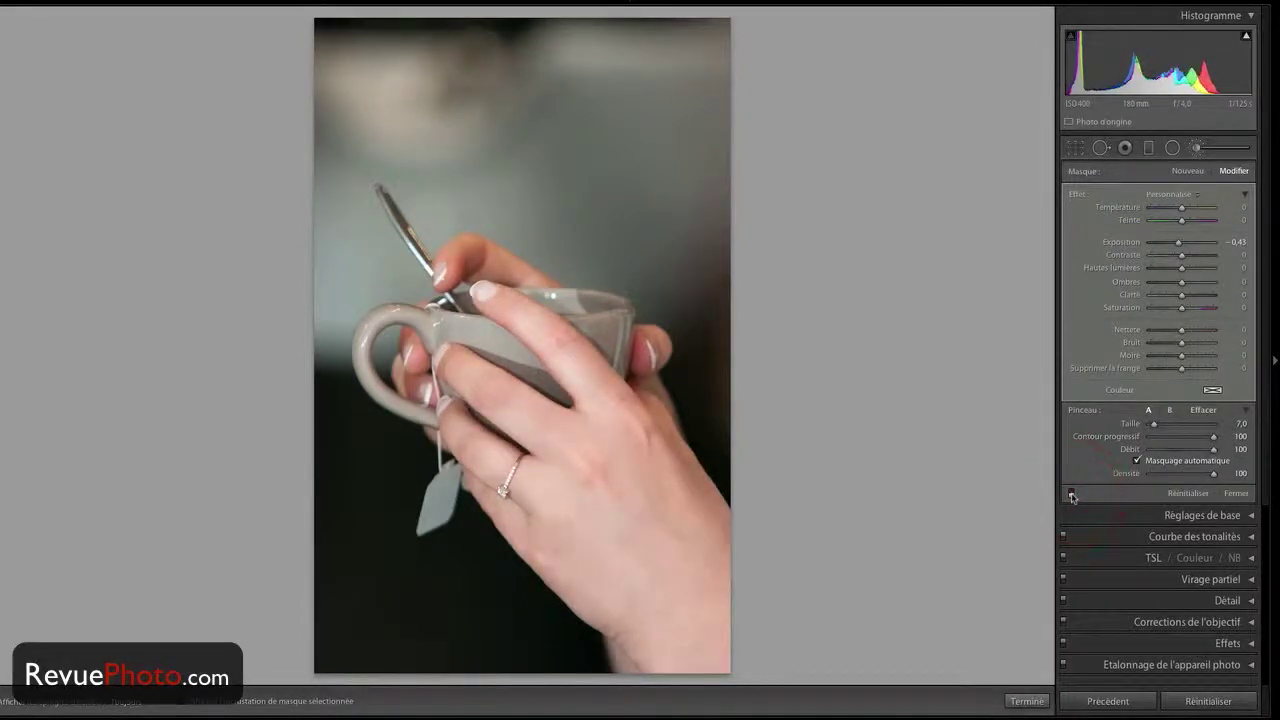
click(1071, 495)
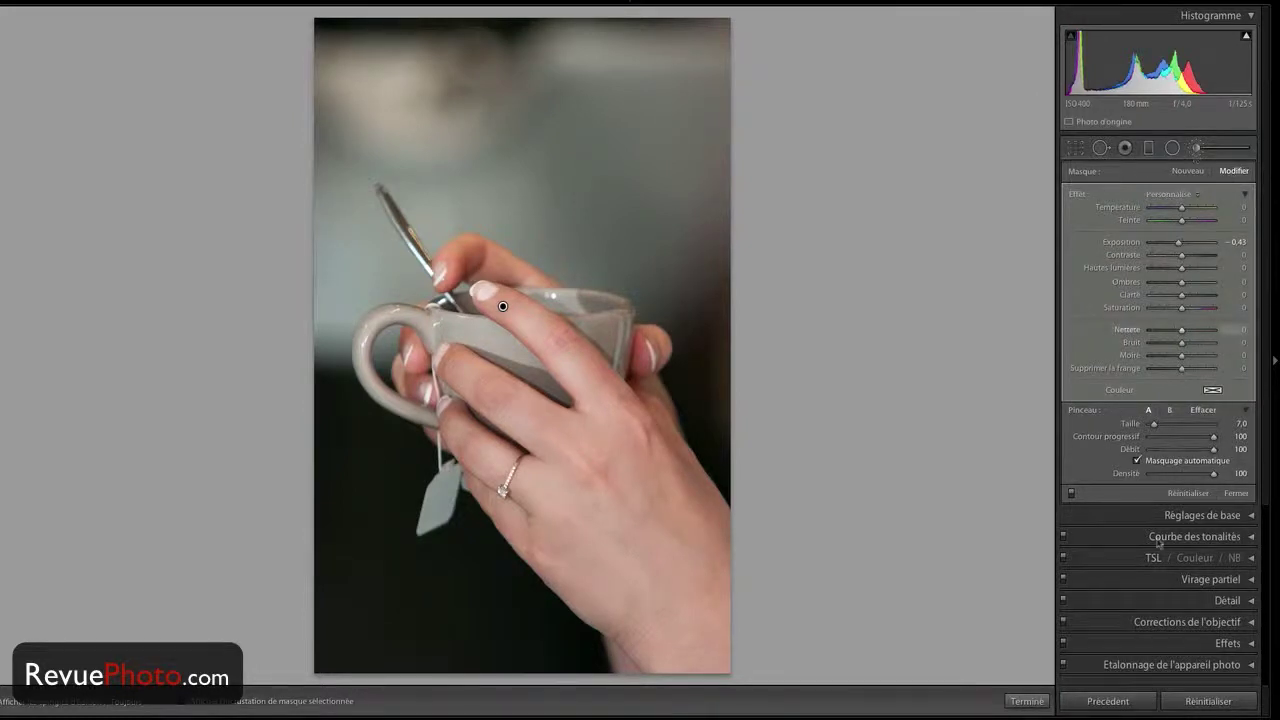
Step: Reset the brush adjustment and all photo settings, and switch from the adjustment brush to the Réglages de base
click(1188, 493)
click(1208, 701)
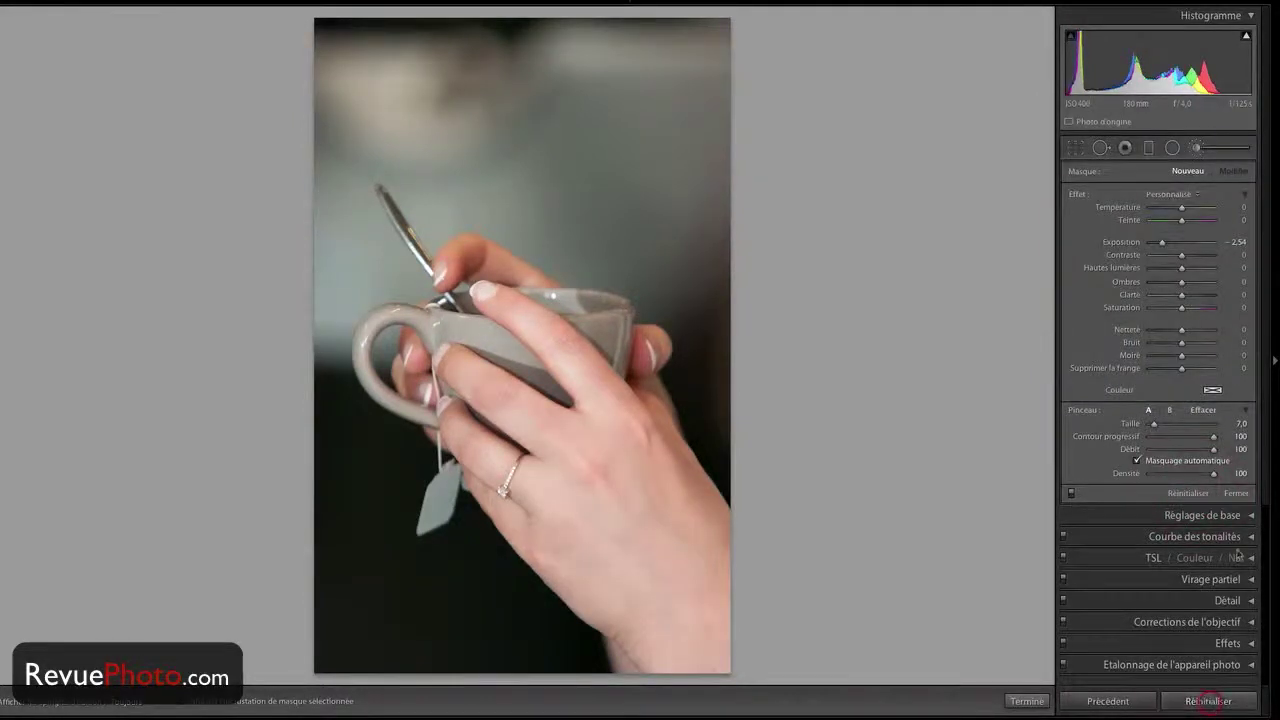
click(1199, 147)
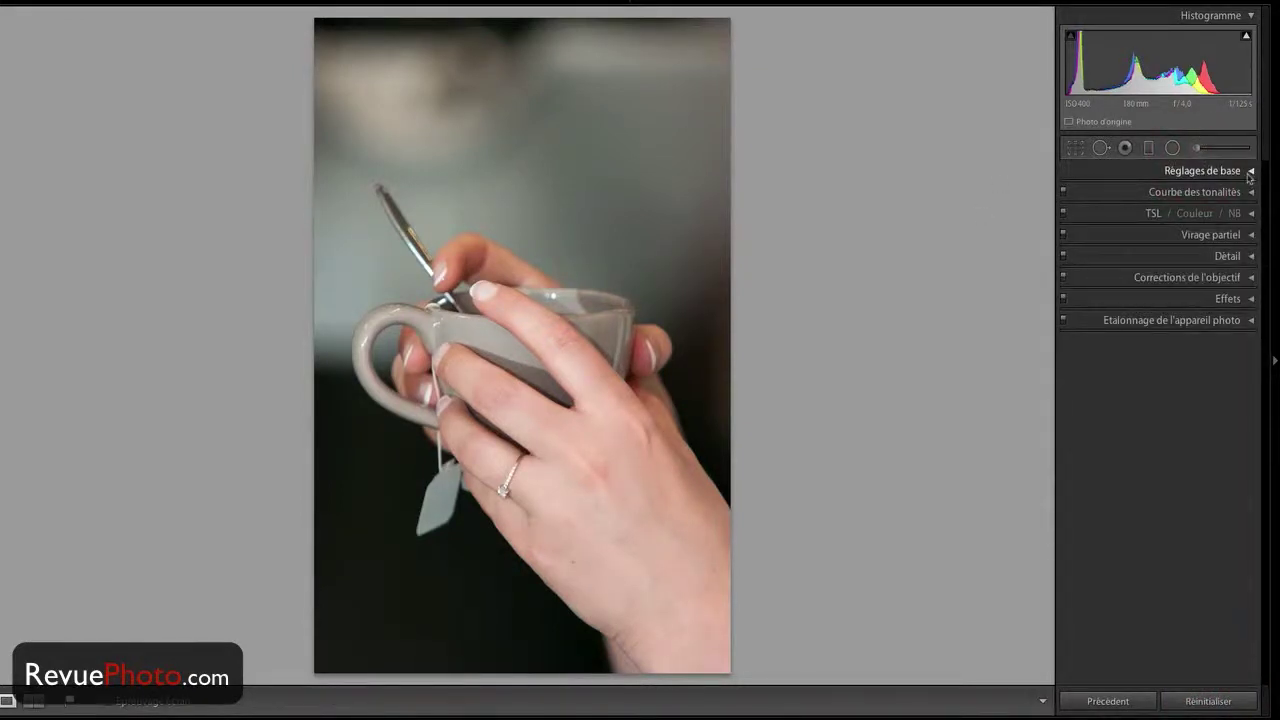
click(1249, 172)
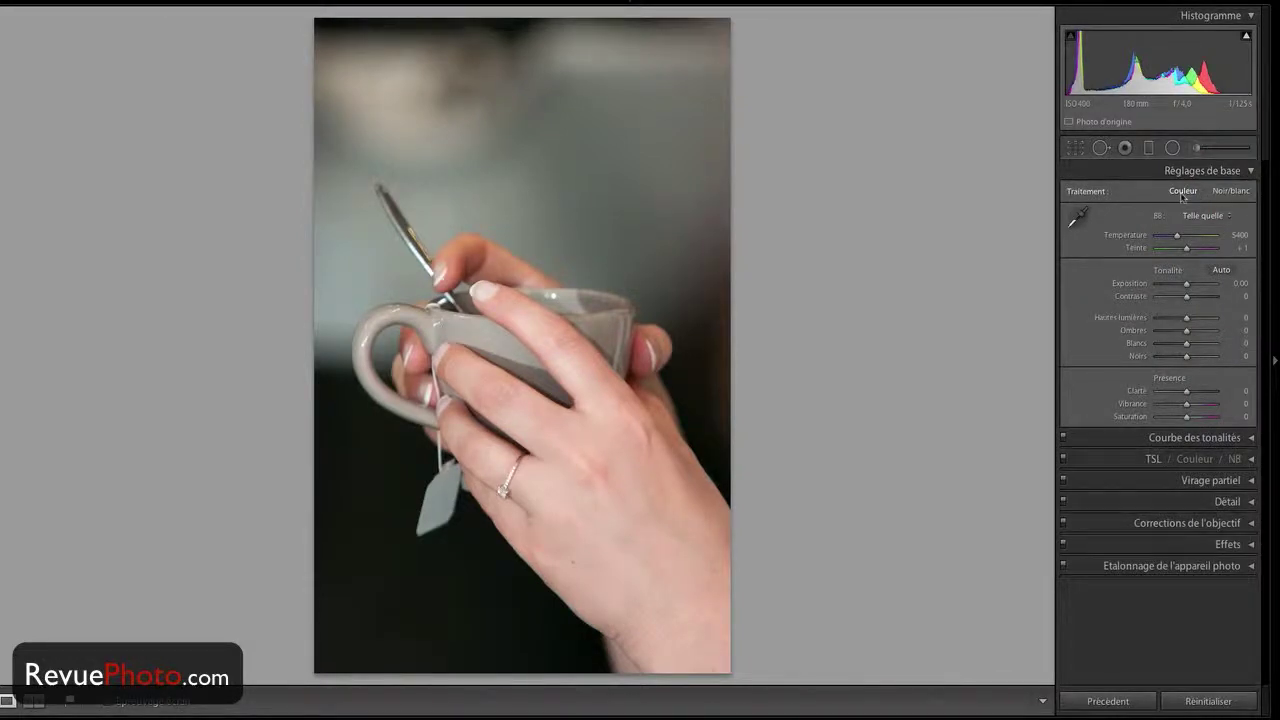
Step: Try the Noir/blanc treatment twice on the photo, switching back to Couleur each time
click(1236, 192)
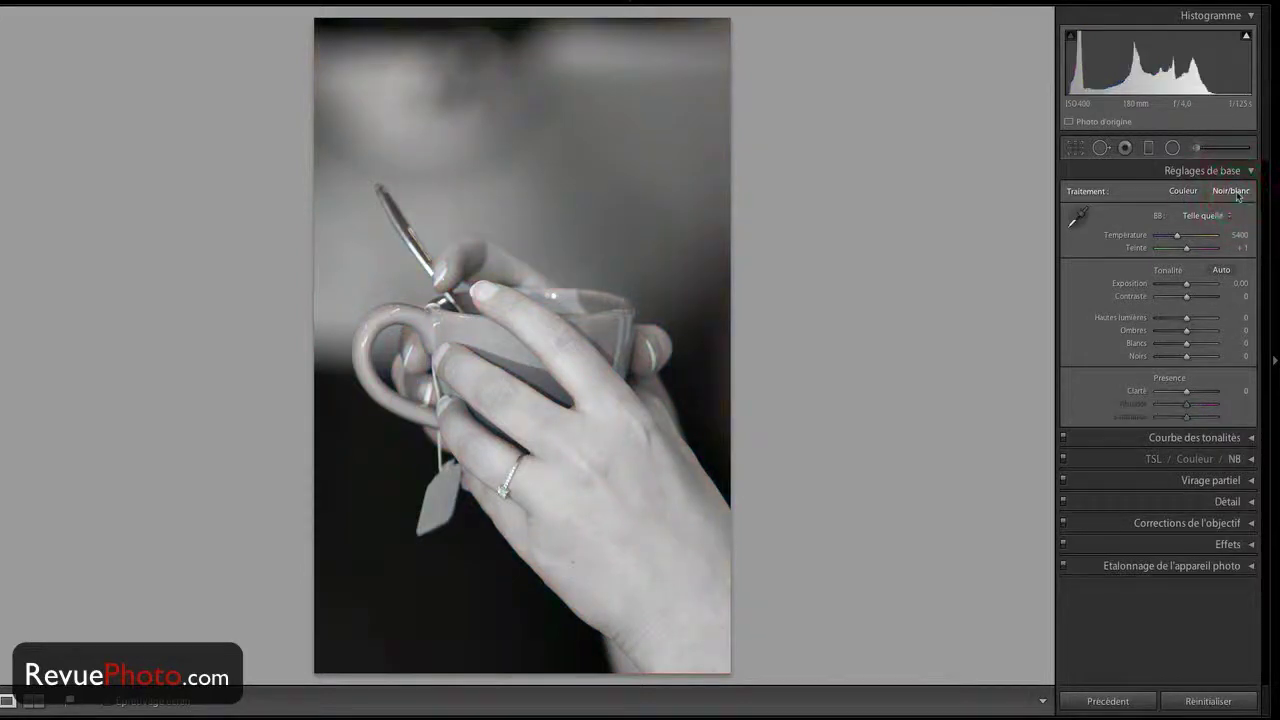
click(1185, 193)
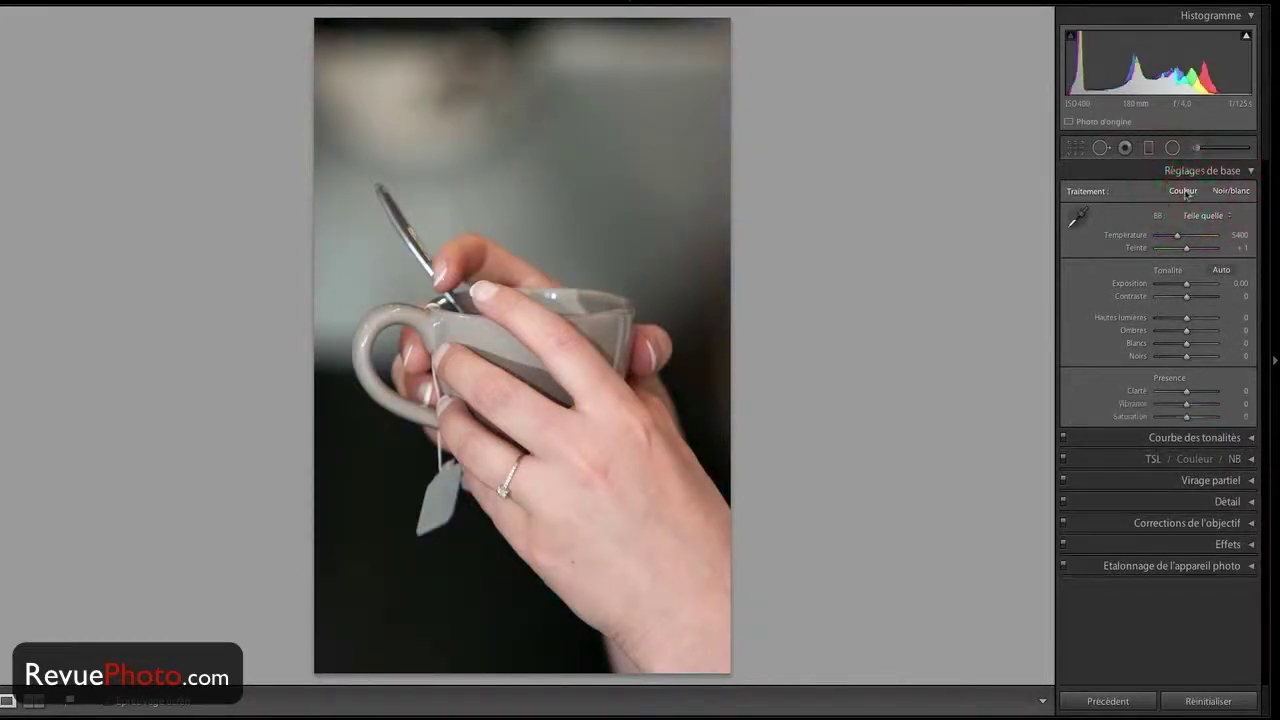
click(1234, 191)
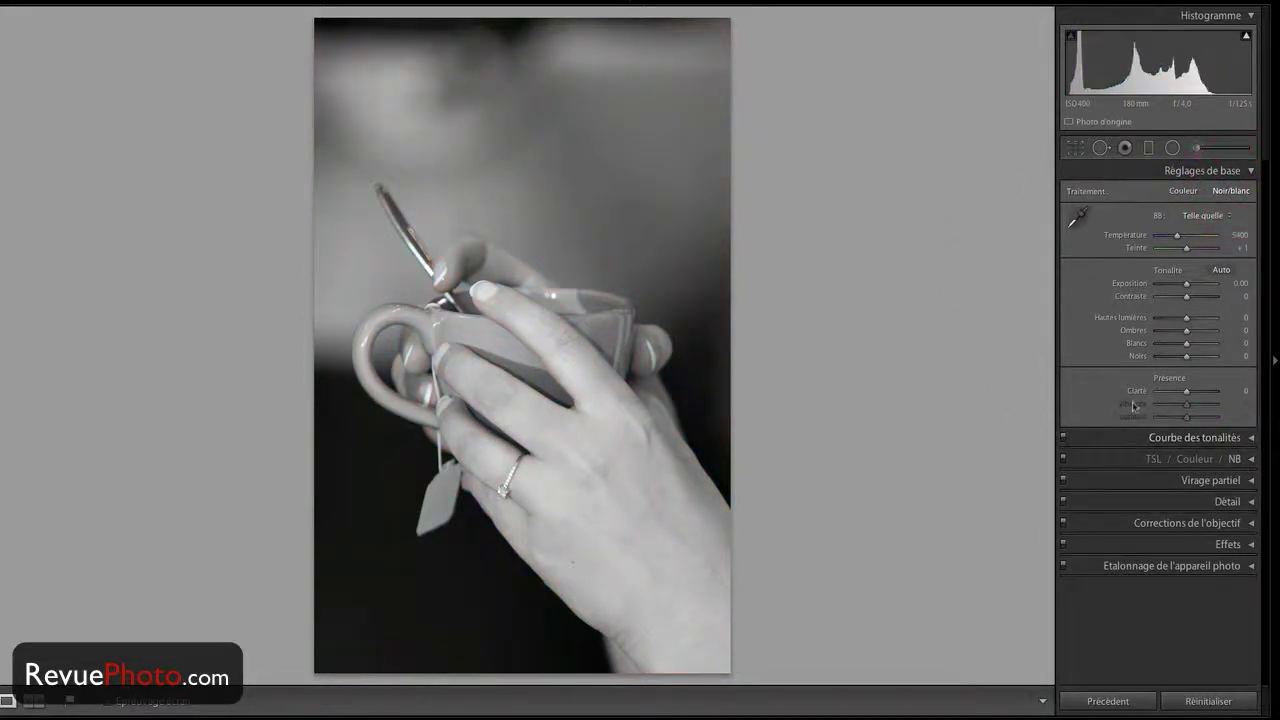
click(1183, 191)
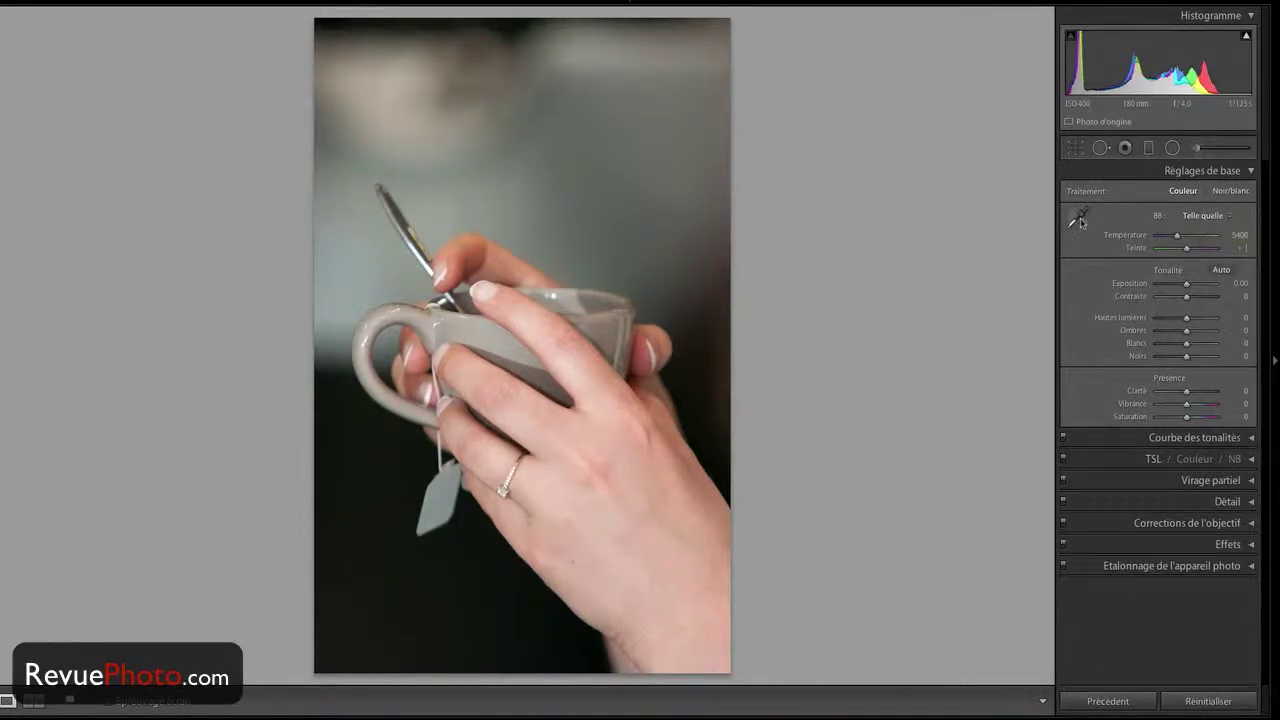
Step: Try the white balance presets Auto, Lumière naturelle, Flash and Tungstène on the photo, and return to Auto
click(1227, 216)
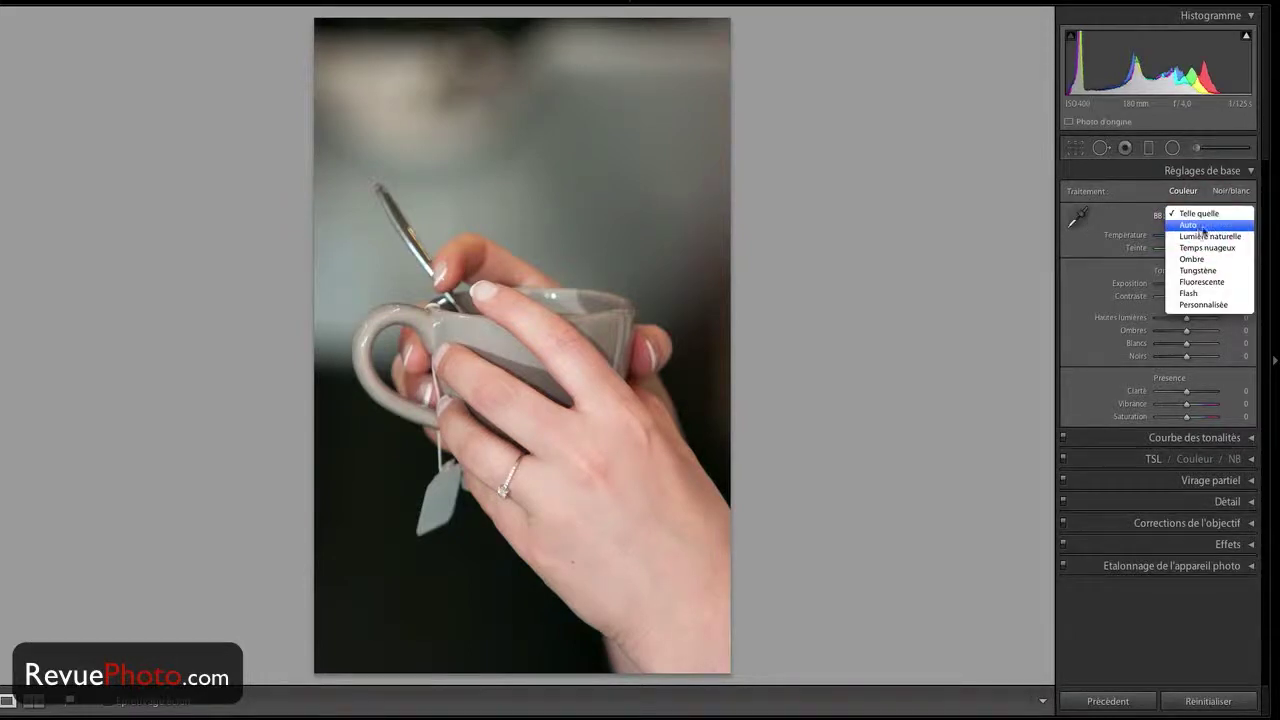
click(1203, 231)
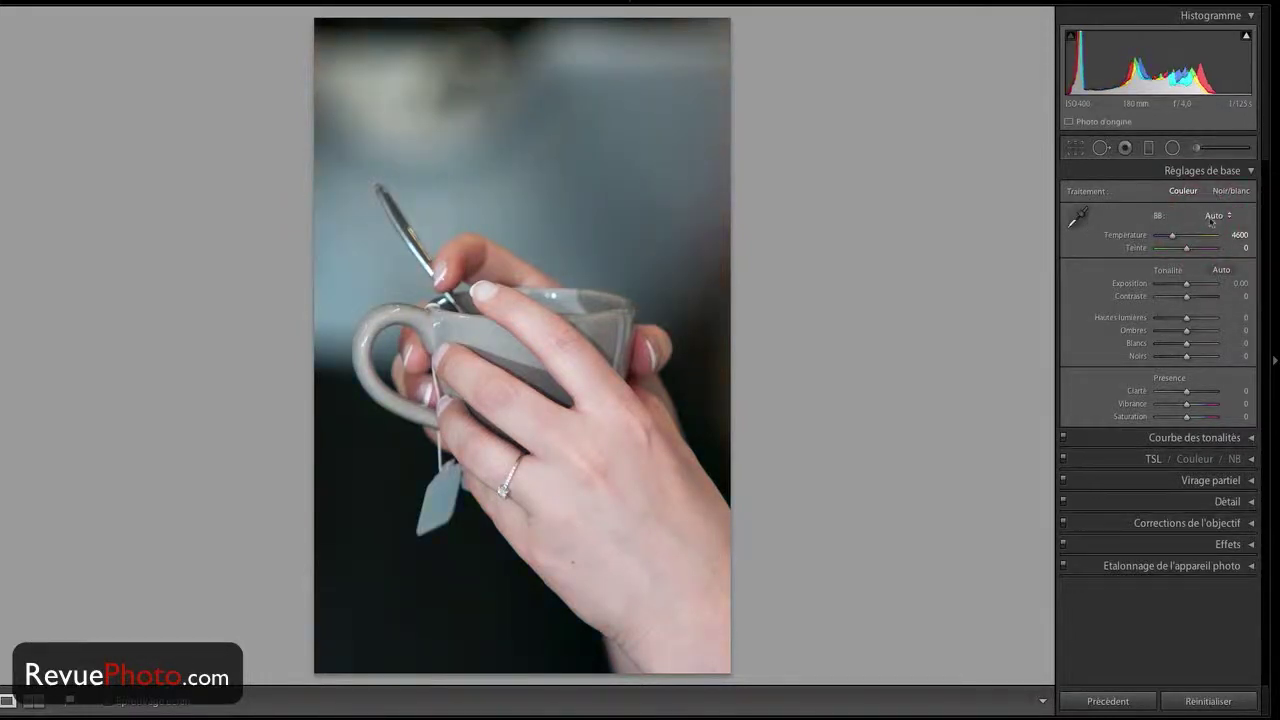
click(1212, 216)
click(1210, 228)
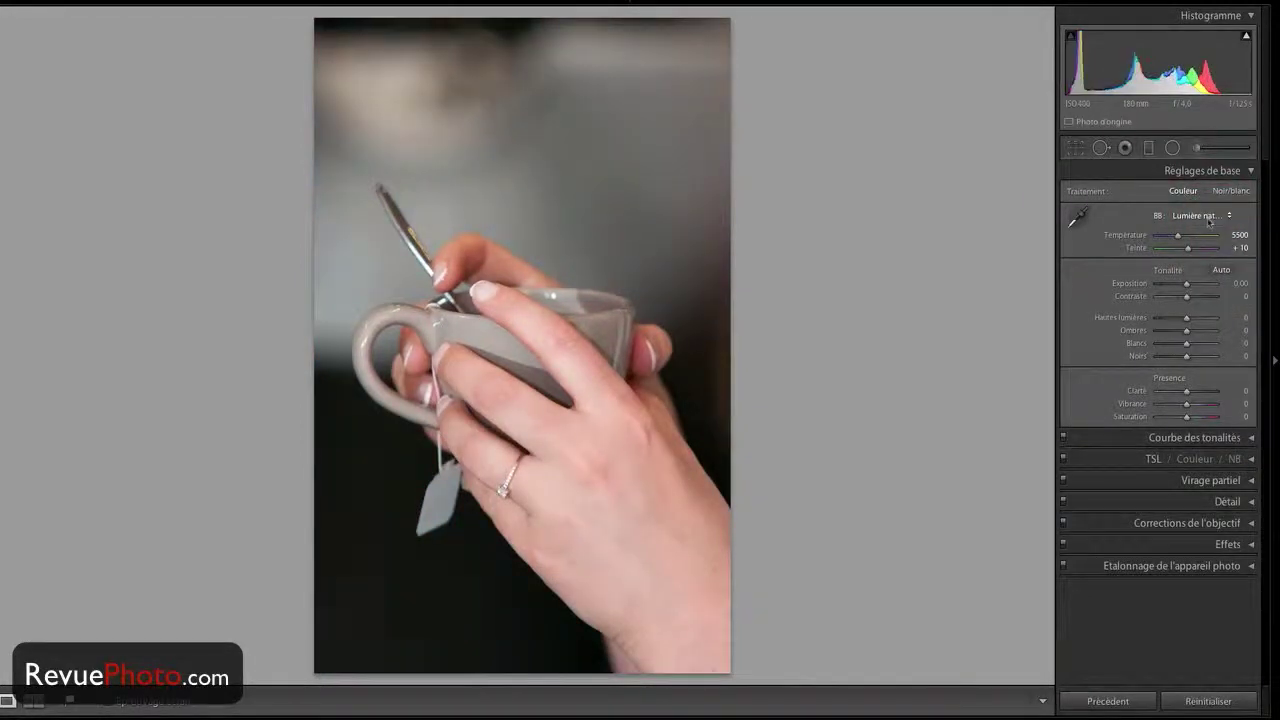
click(1209, 220)
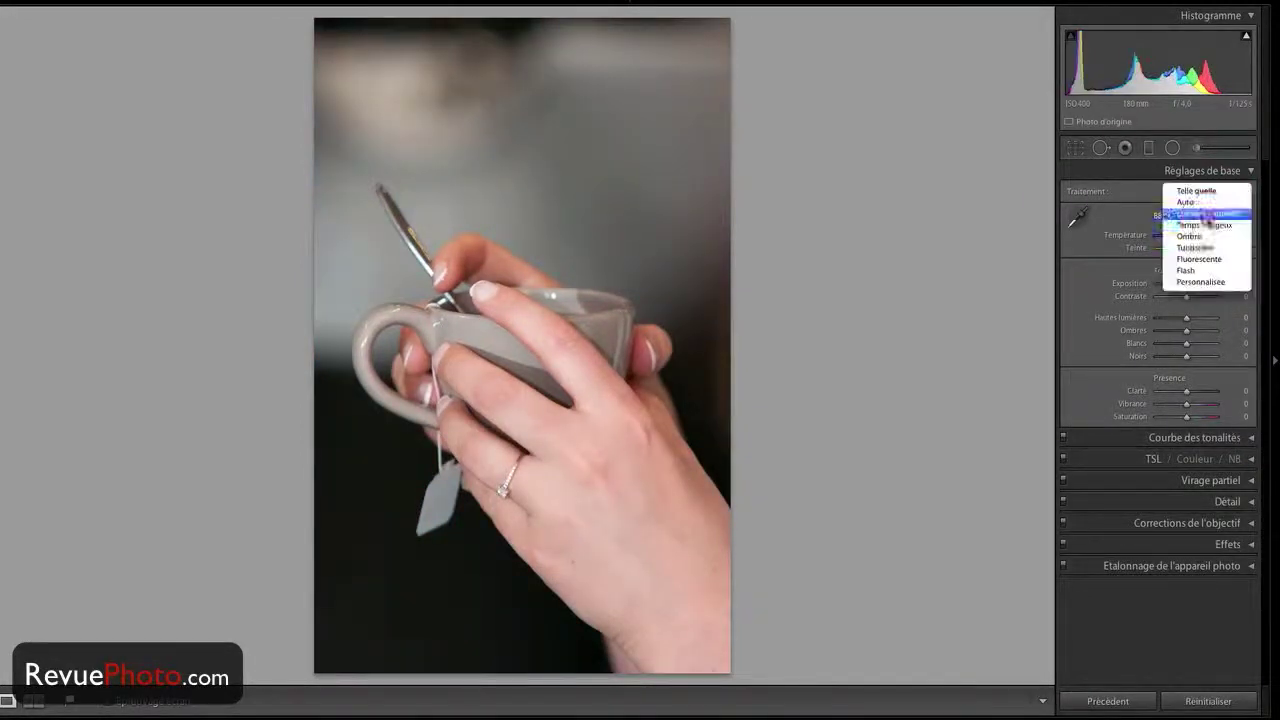
click(1208, 271)
click(1221, 217)
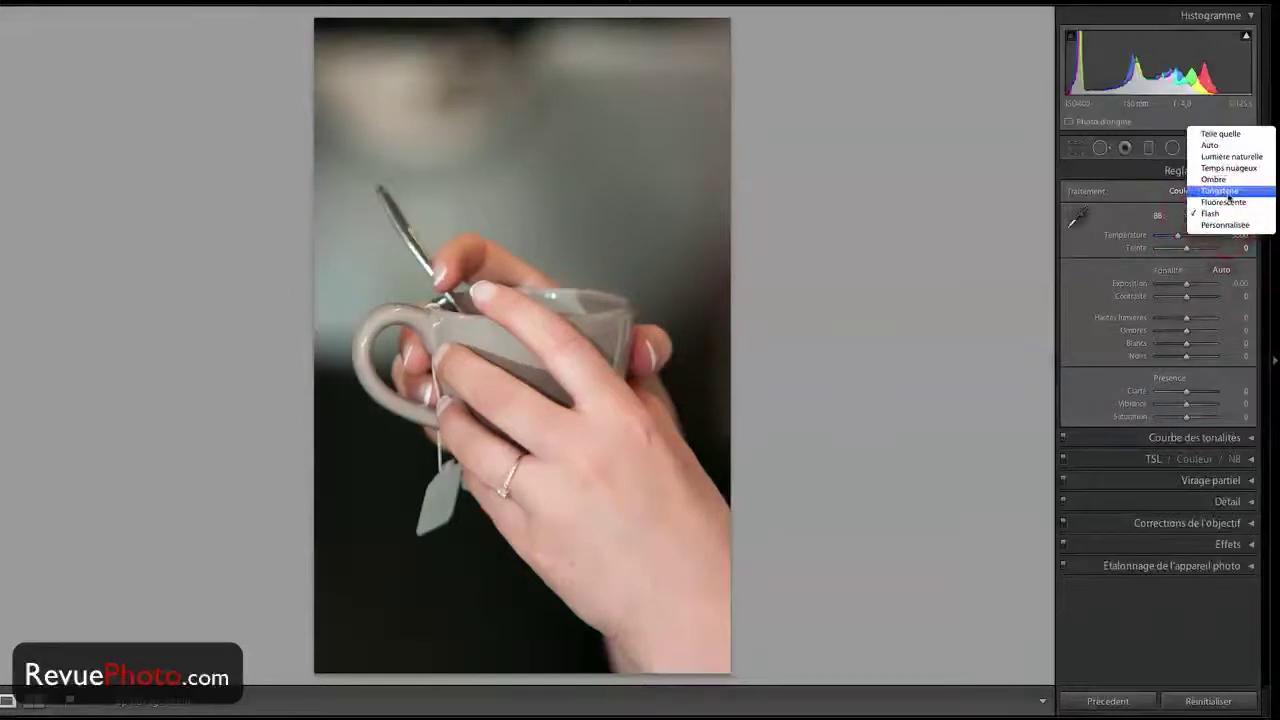
click(1228, 197)
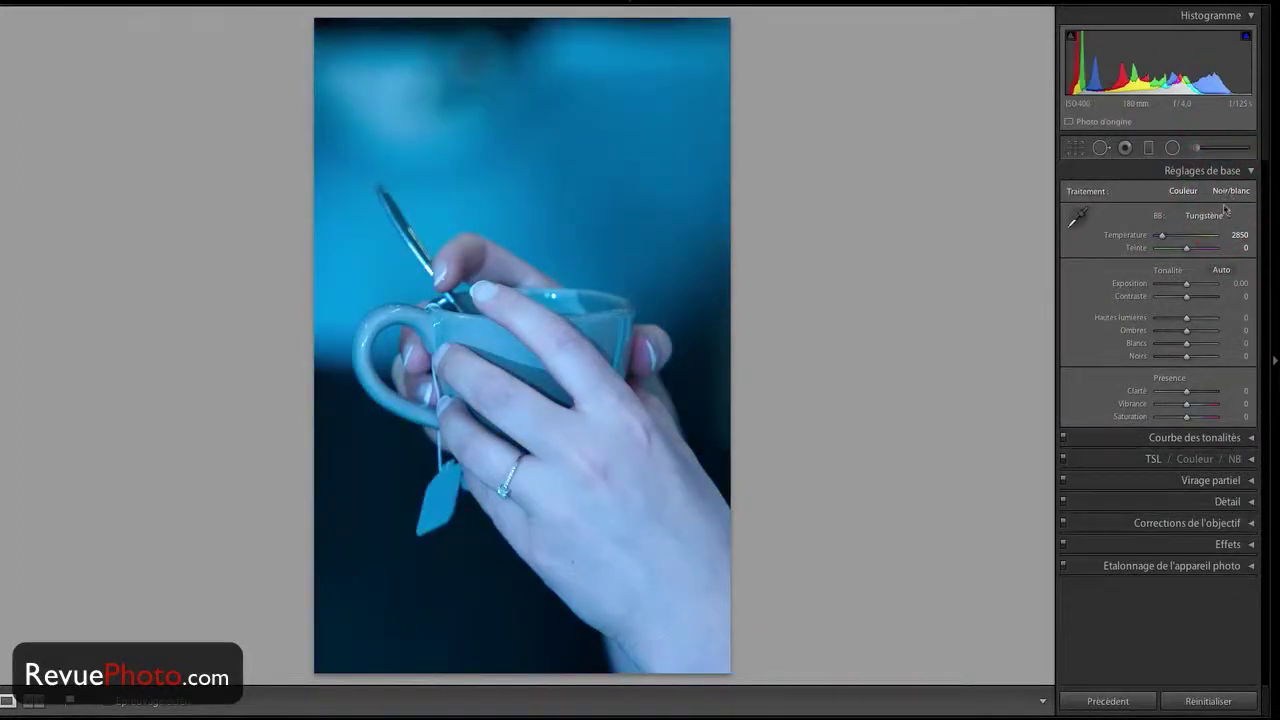
click(1205, 215)
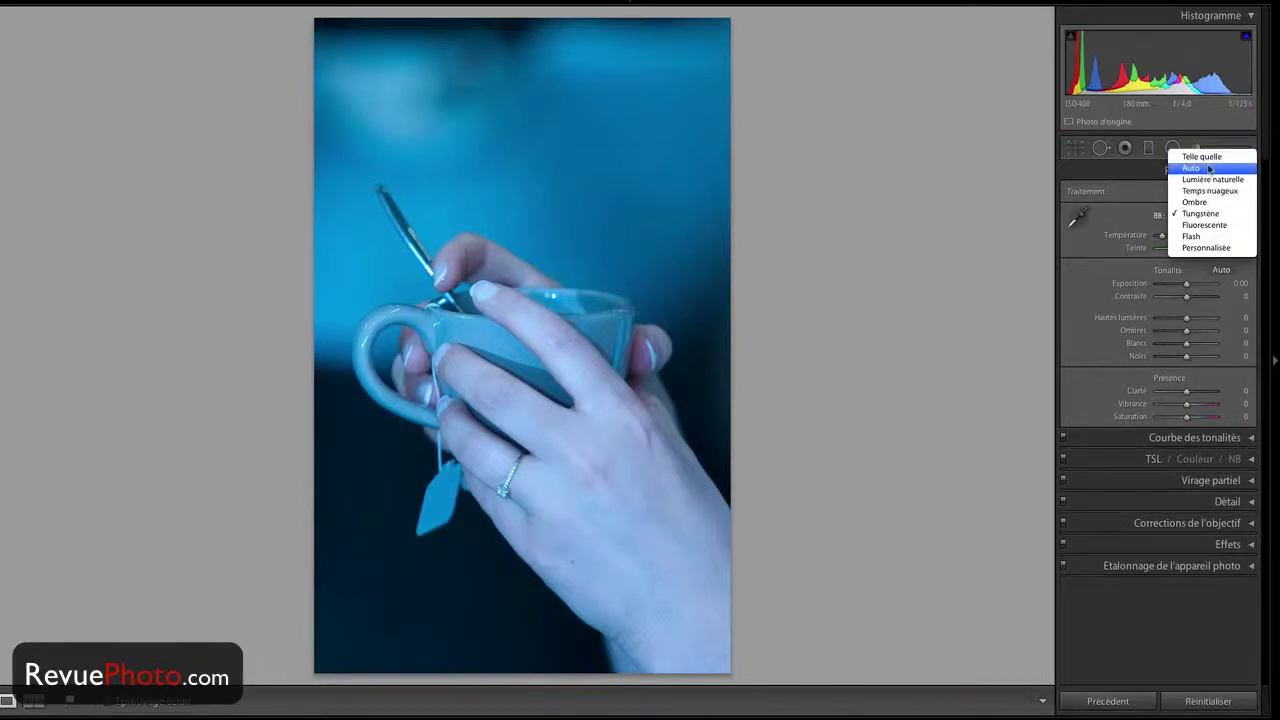
click(1203, 169)
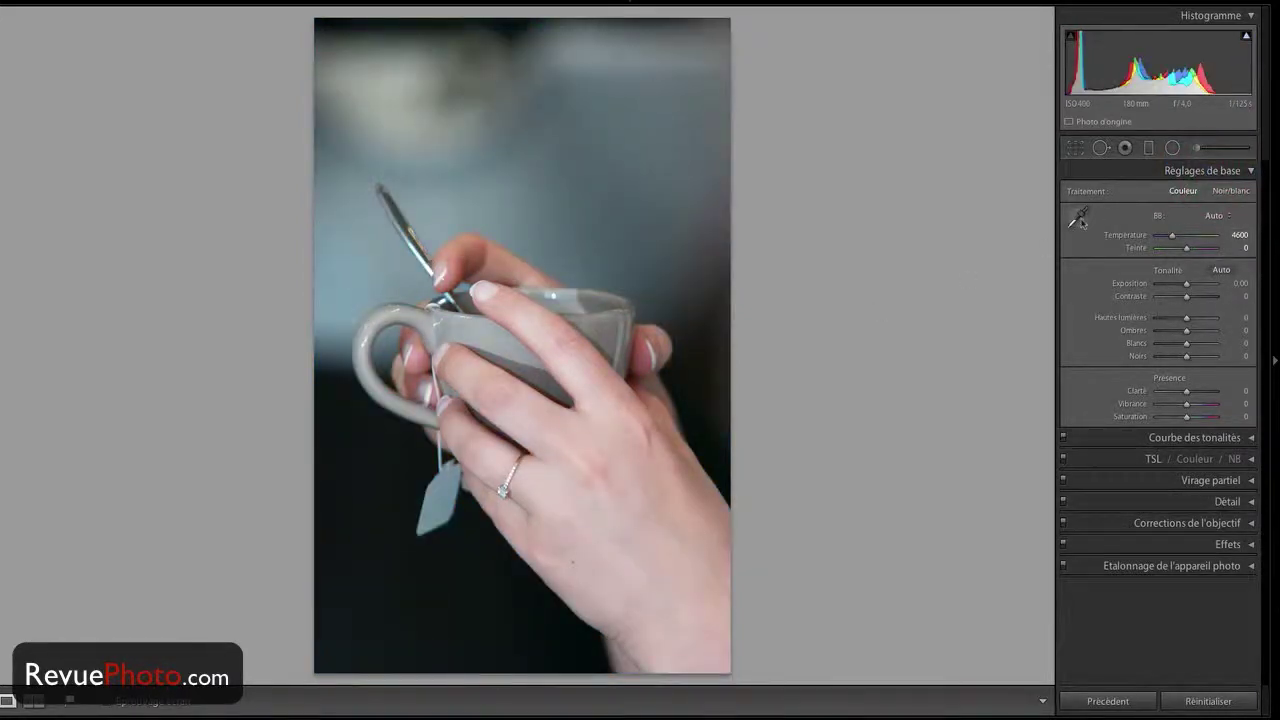
Step: Sample a neutral white balance from the grey cup, and resample it from the tea bag tag
click(1080, 219)
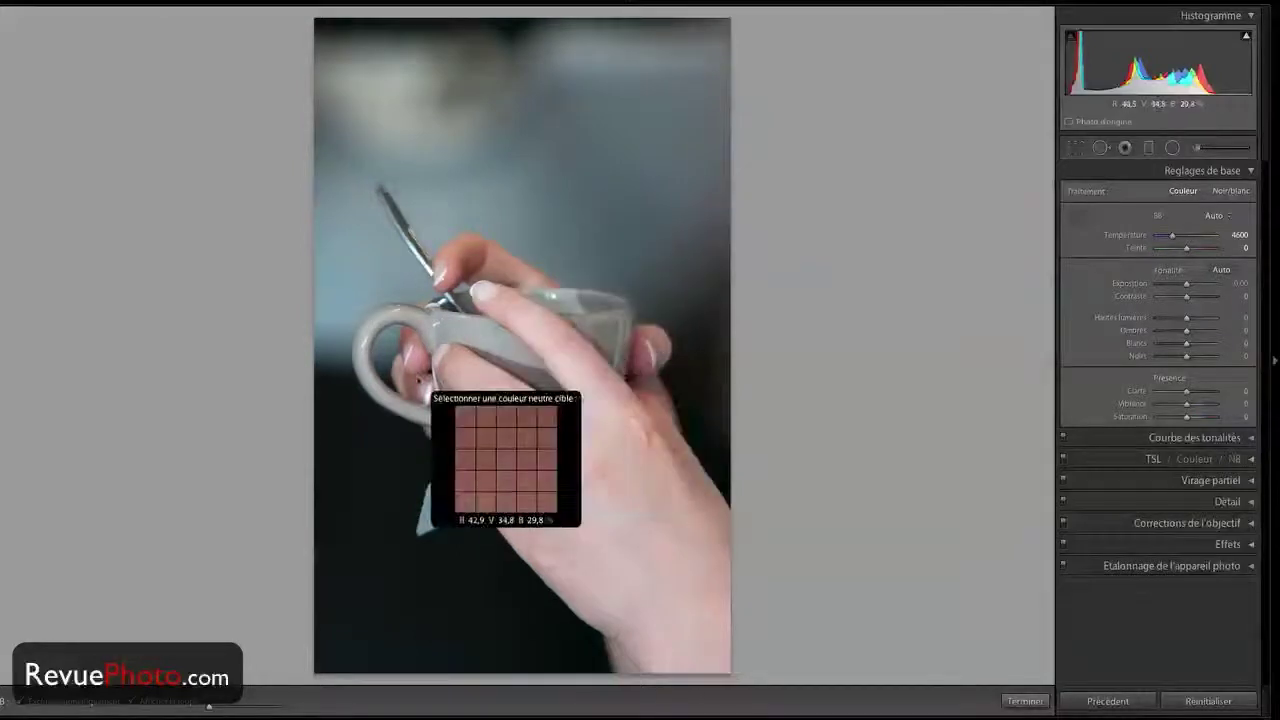
click(474, 341)
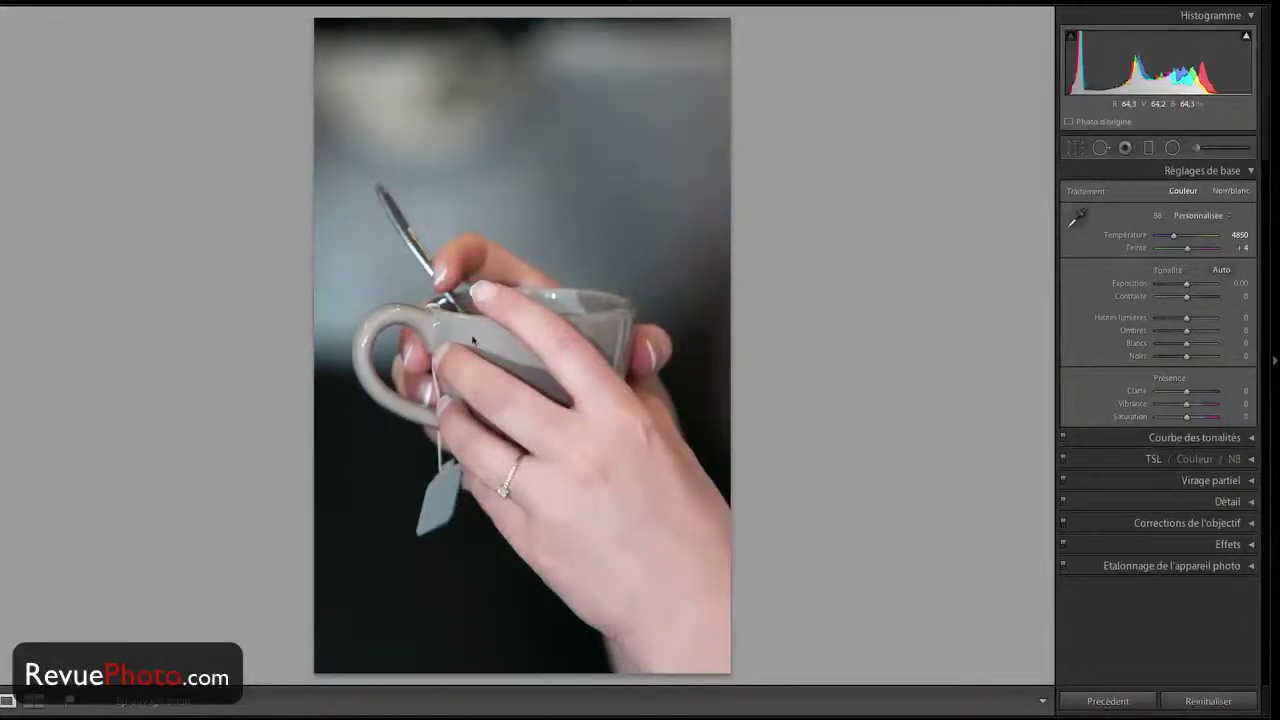
click(1078, 218)
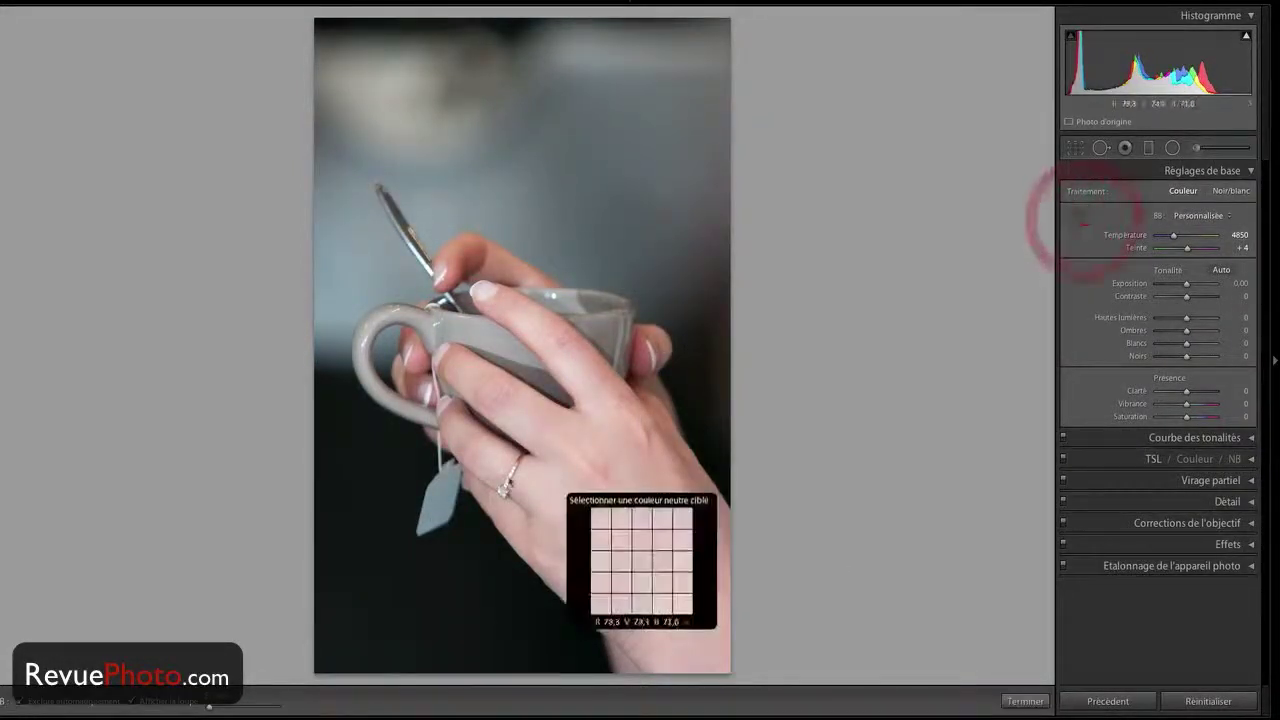
click(437, 509)
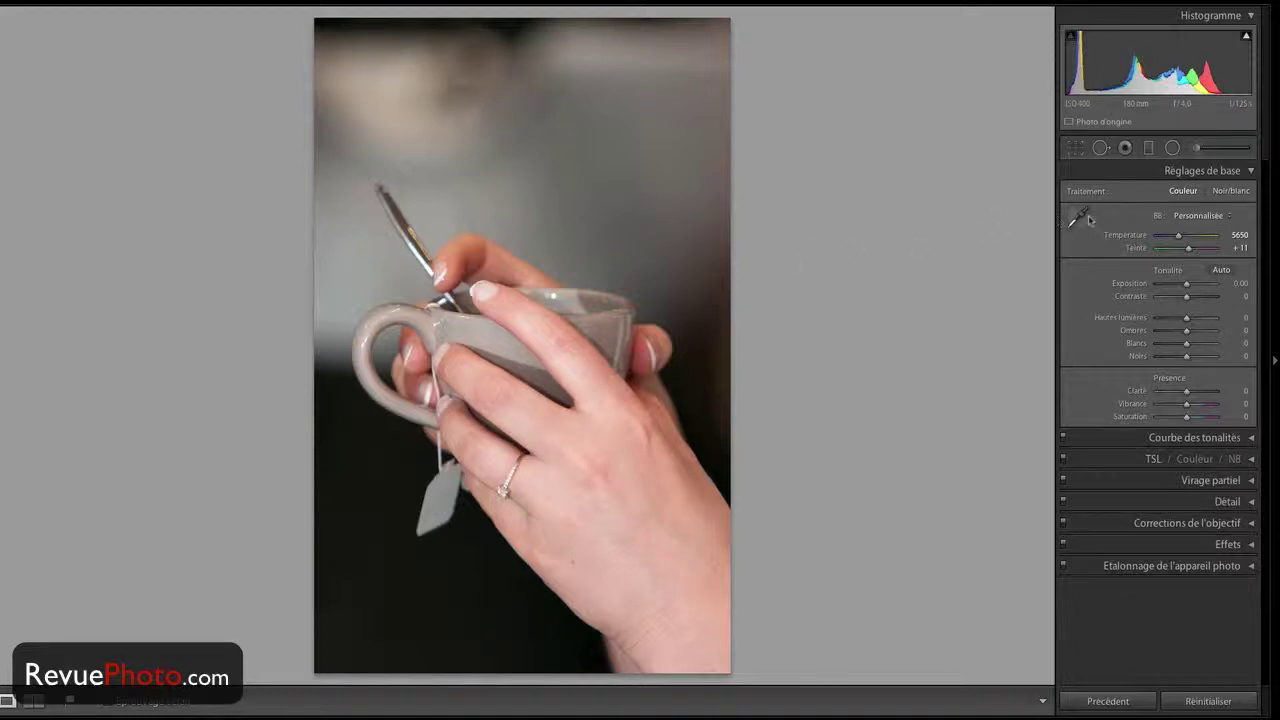
Step: Shift the tint to −44 and the temperature to 3567, and resample a neutral white balance from the tea bag tag
click(1200, 217)
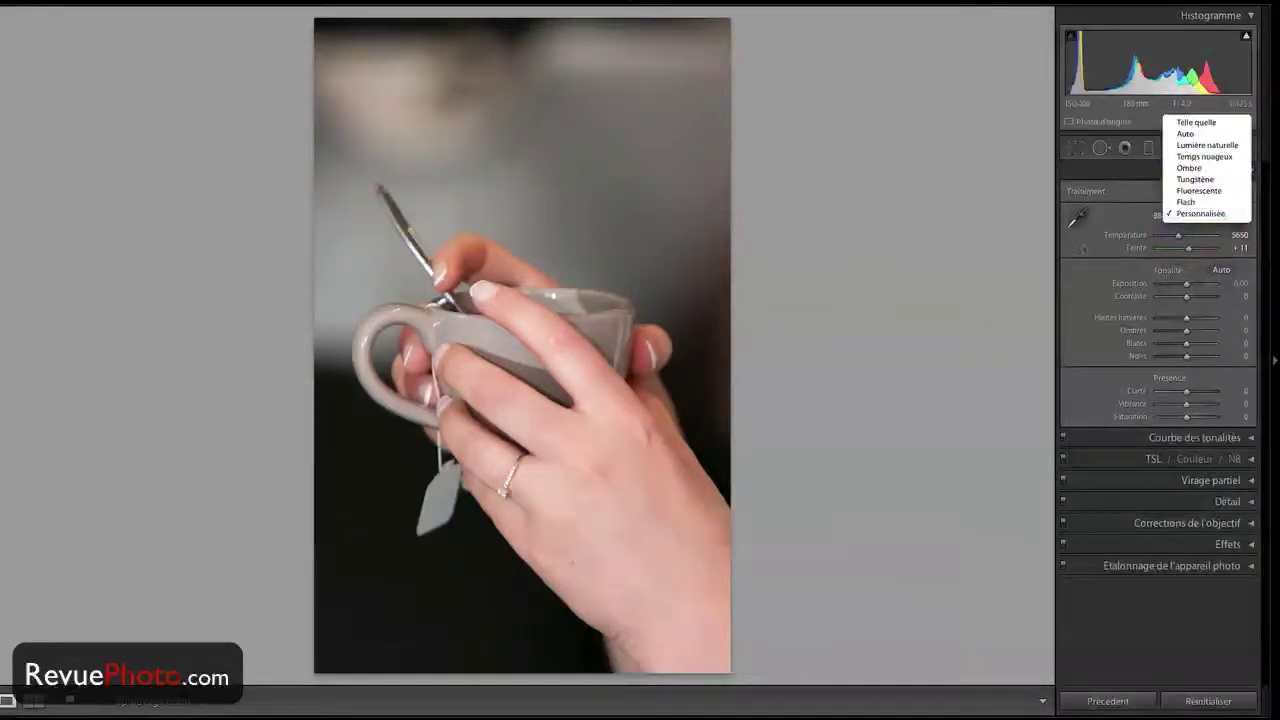
click(1072, 246)
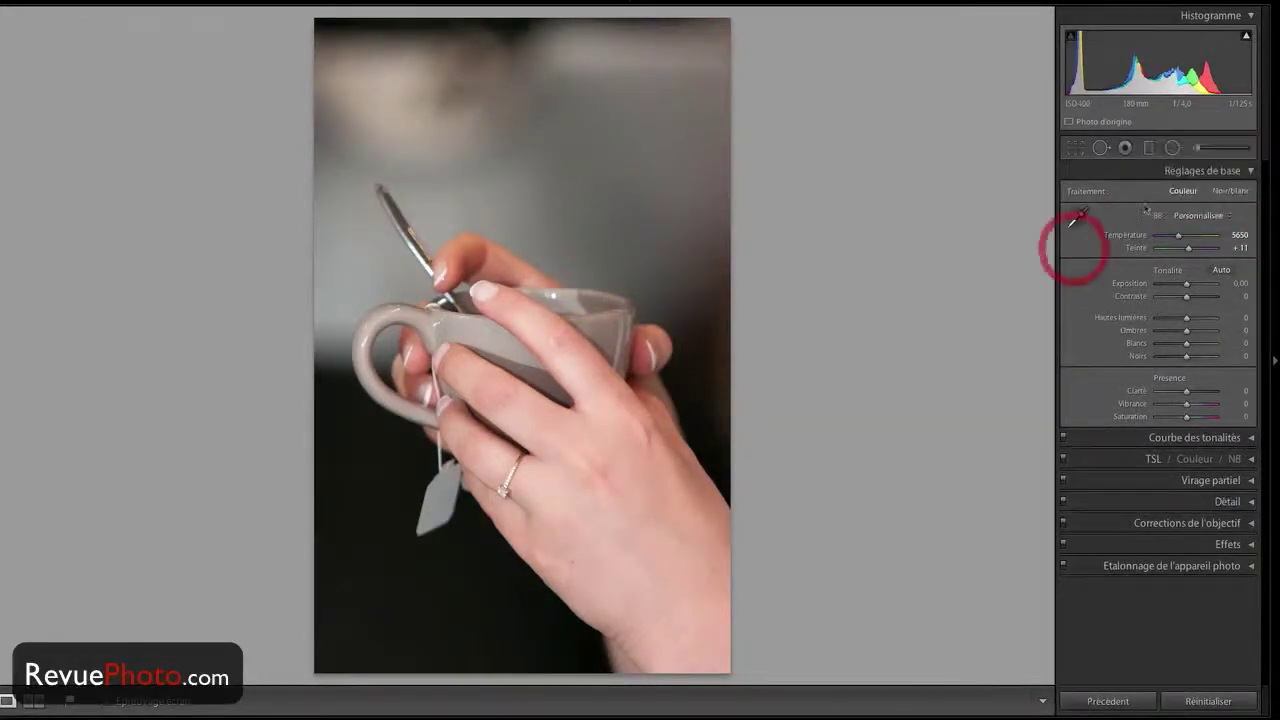
mouse_move(1180, 237)
mouse_down()
mouse_move(1160, 237)
mouse_move(1214, 248)
mouse_move(1177, 248)
mouse_up()
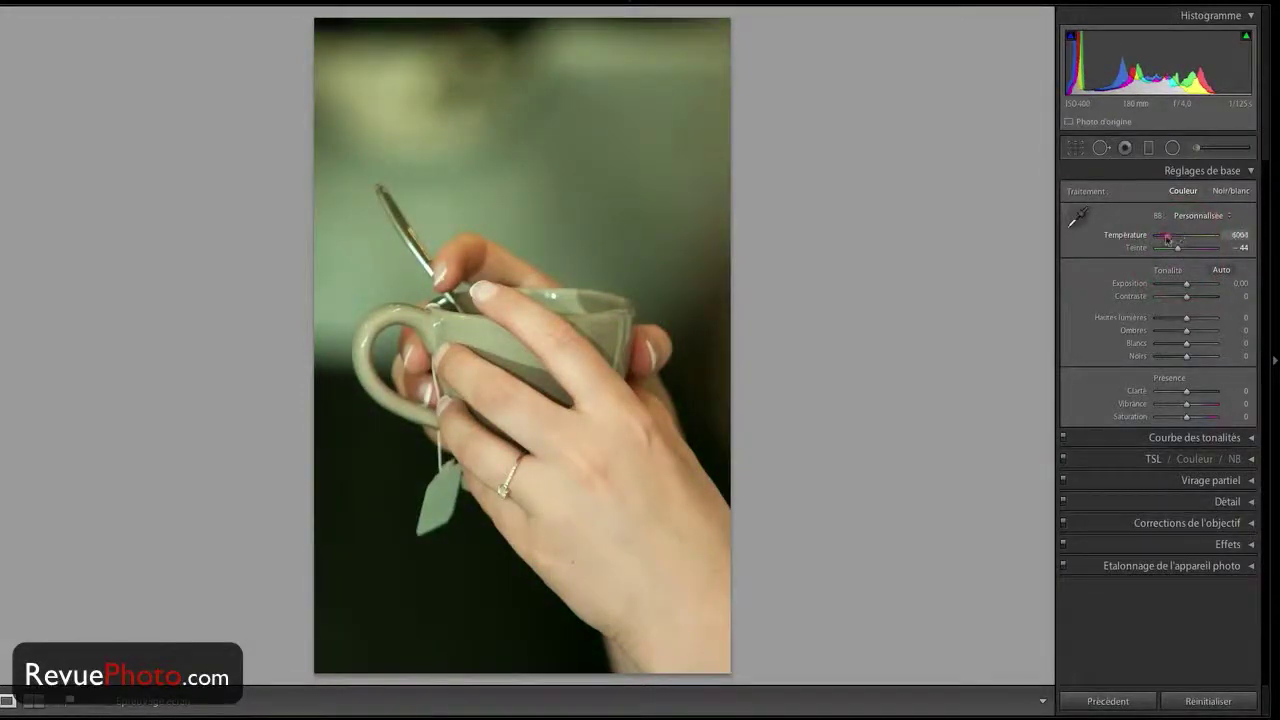
click(1166, 235)
click(1078, 217)
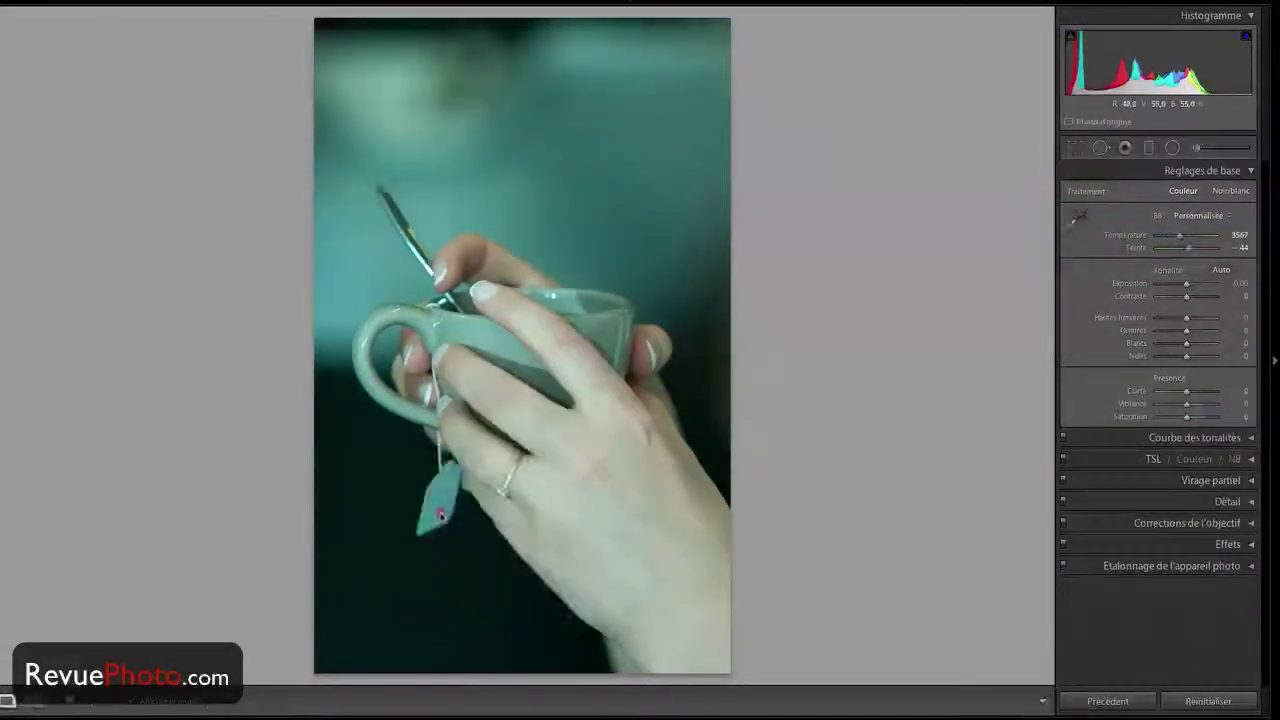
click(436, 510)
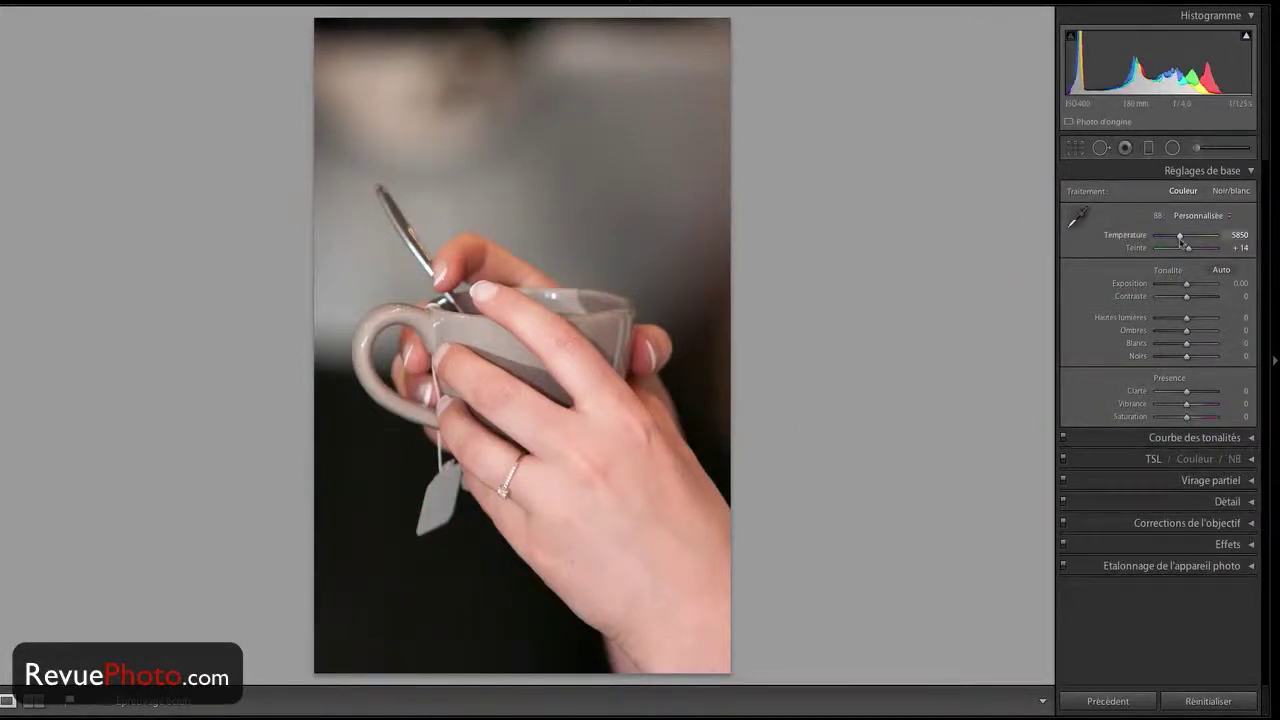
Step: Try a temperature of 5607 and an exposure of −0,50 with raised contrast, and reset all photo settings
drag(1179, 239, 1177, 240)
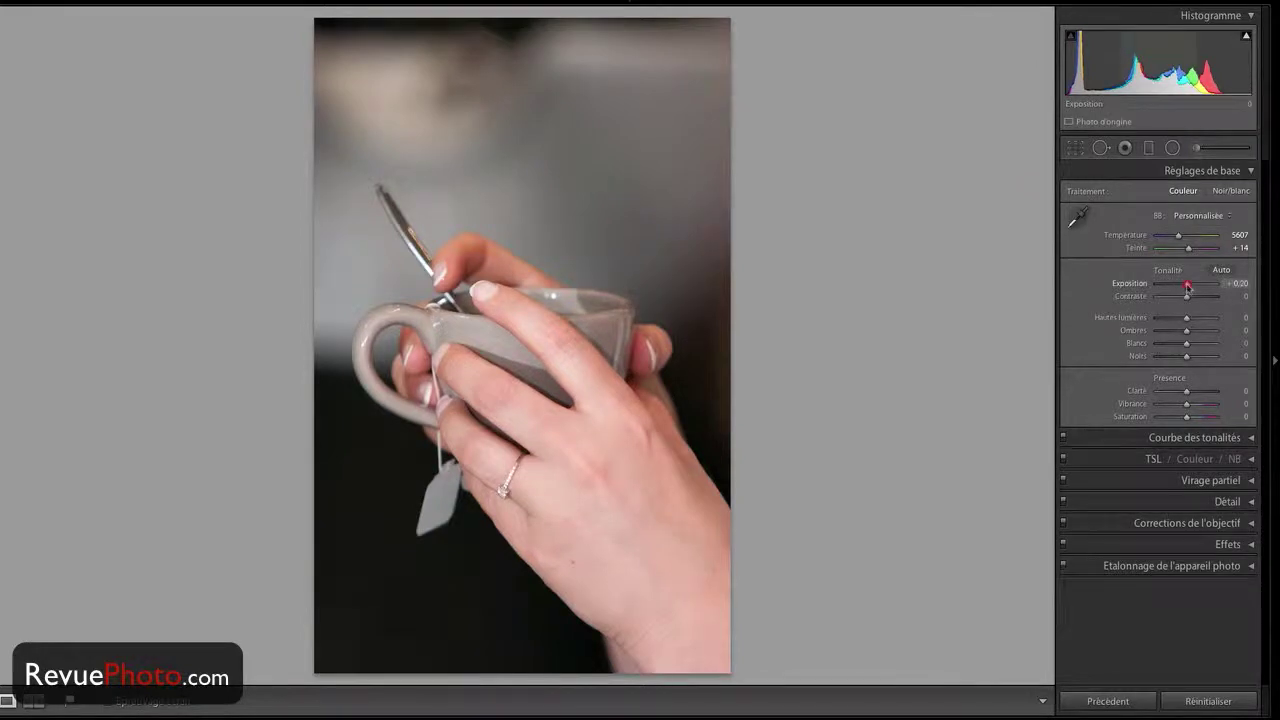
mouse_move(1186, 283)
mouse_down()
mouse_move(1205, 283)
mouse_move(1174, 285)
mouse_move(1207, 297)
mouse_move(1165, 297)
mouse_move(1212, 297)
mouse_move(1191, 297)
mouse_up()
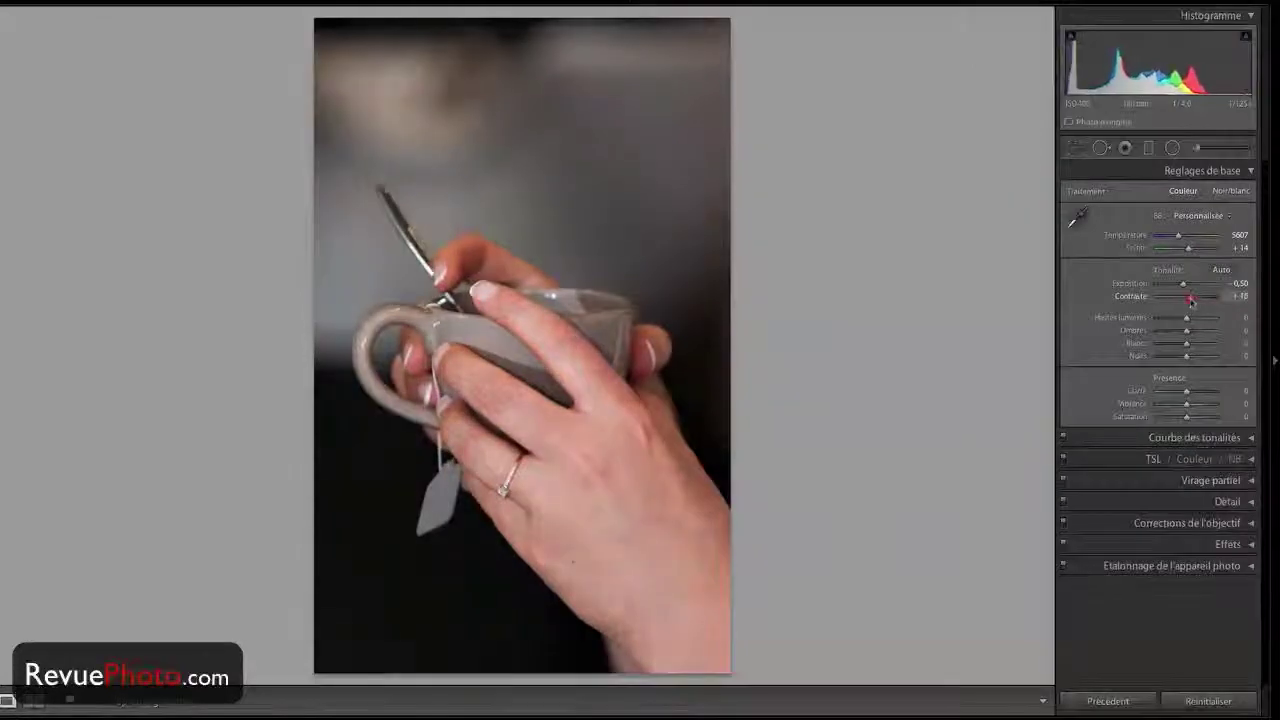
double_click(1128, 284)
click(1208, 701)
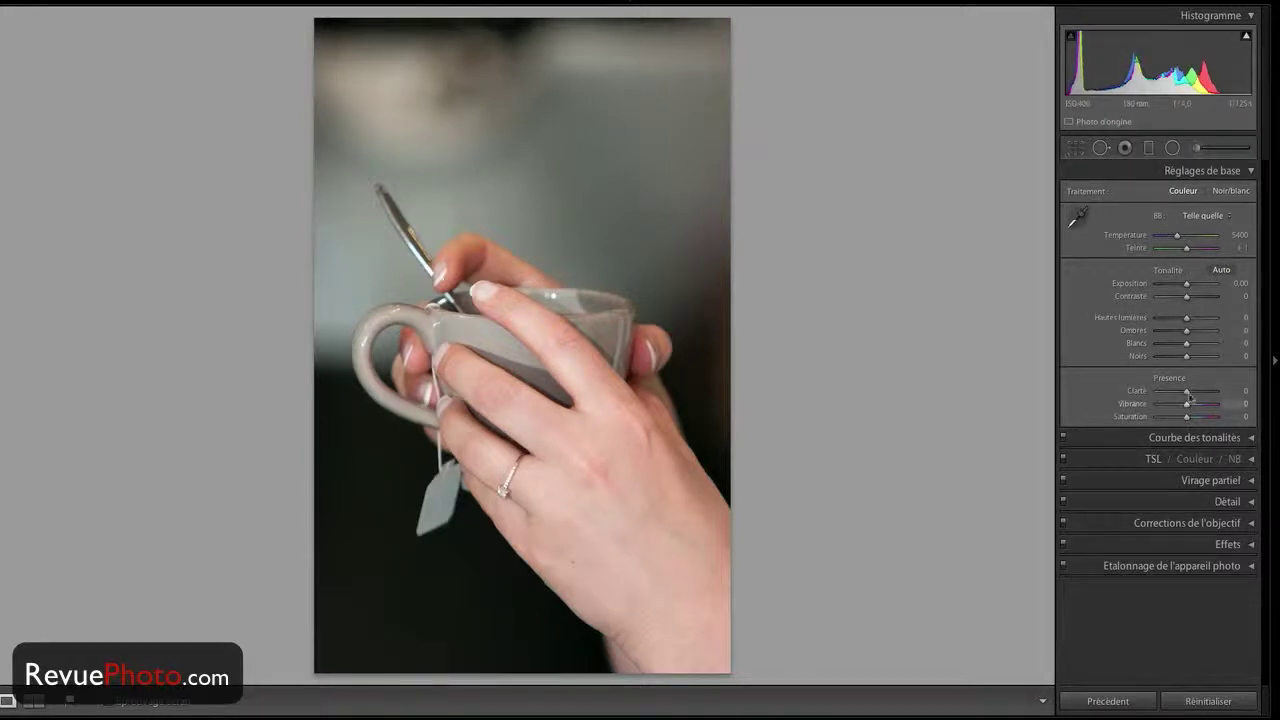
Step: Try the automatic tone correction on the photo and reset all settings
click(1221, 269)
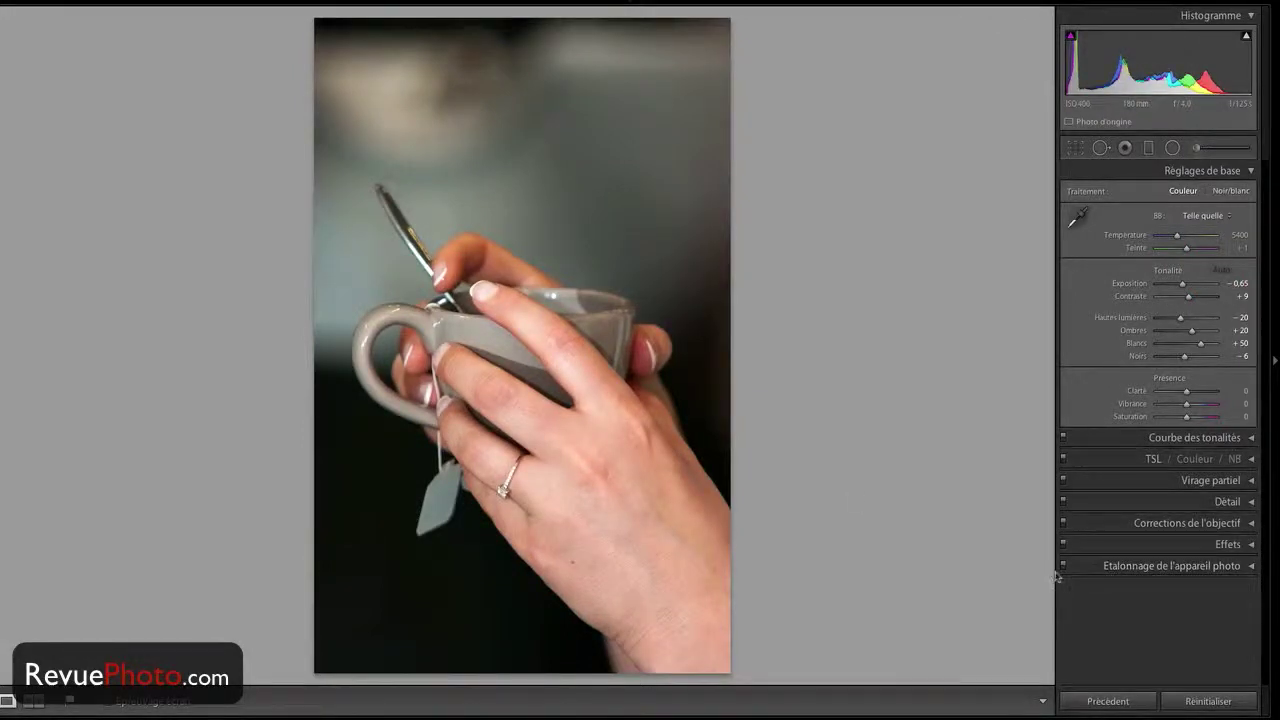
click(1206, 704)
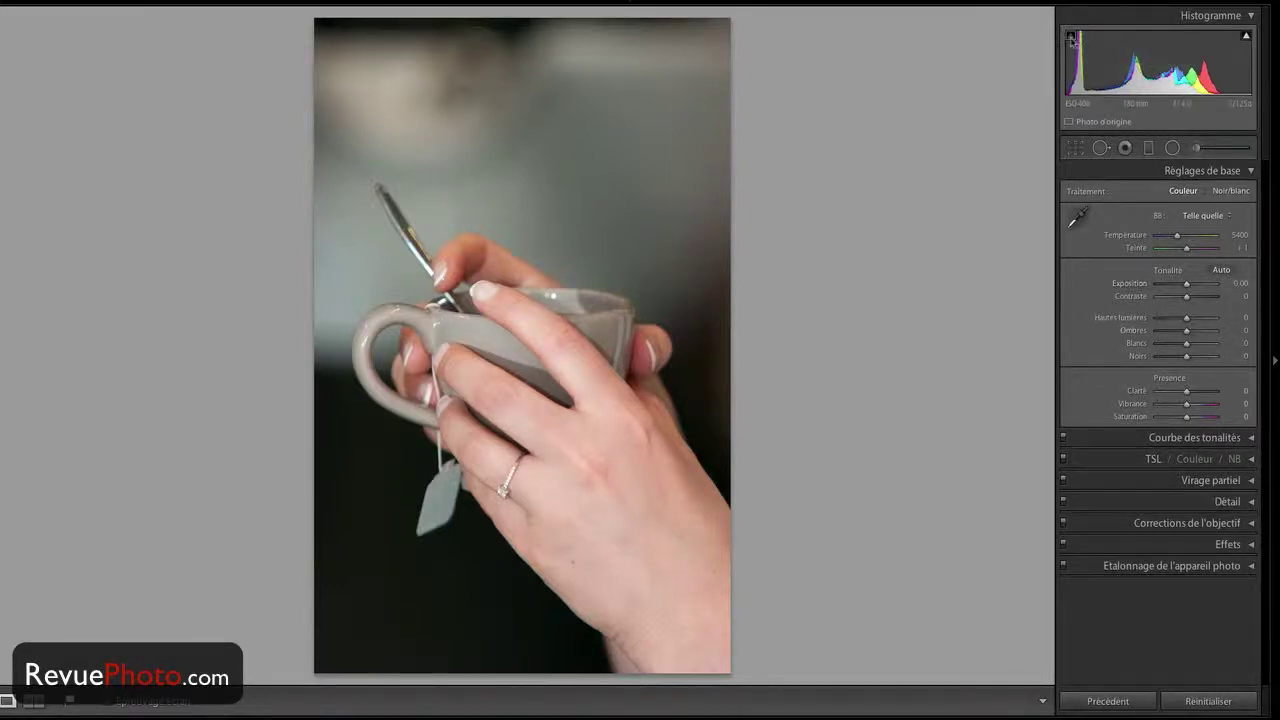
Step: Turn on the clipping warnings for shadows and highlights, try an exposure of −4,35, and reset the exposure
mouse_move(1246, 38)
click(1246, 37)
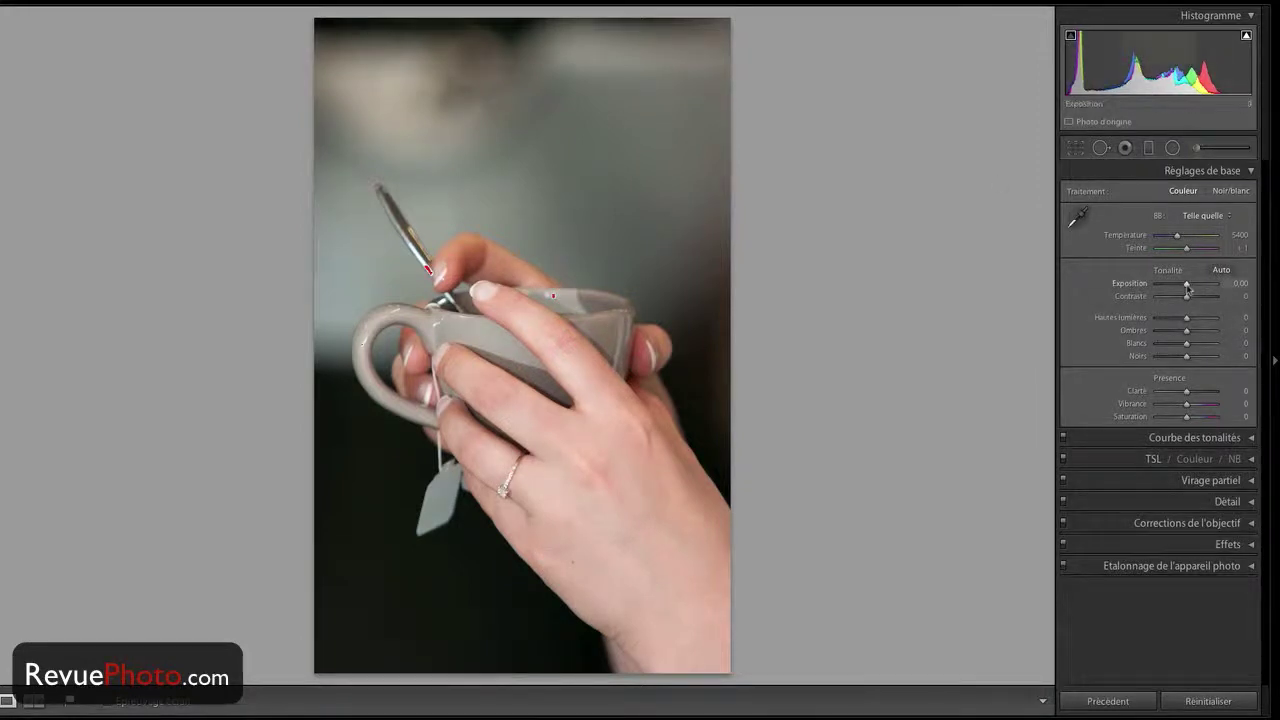
drag(1187, 287, 1162, 286)
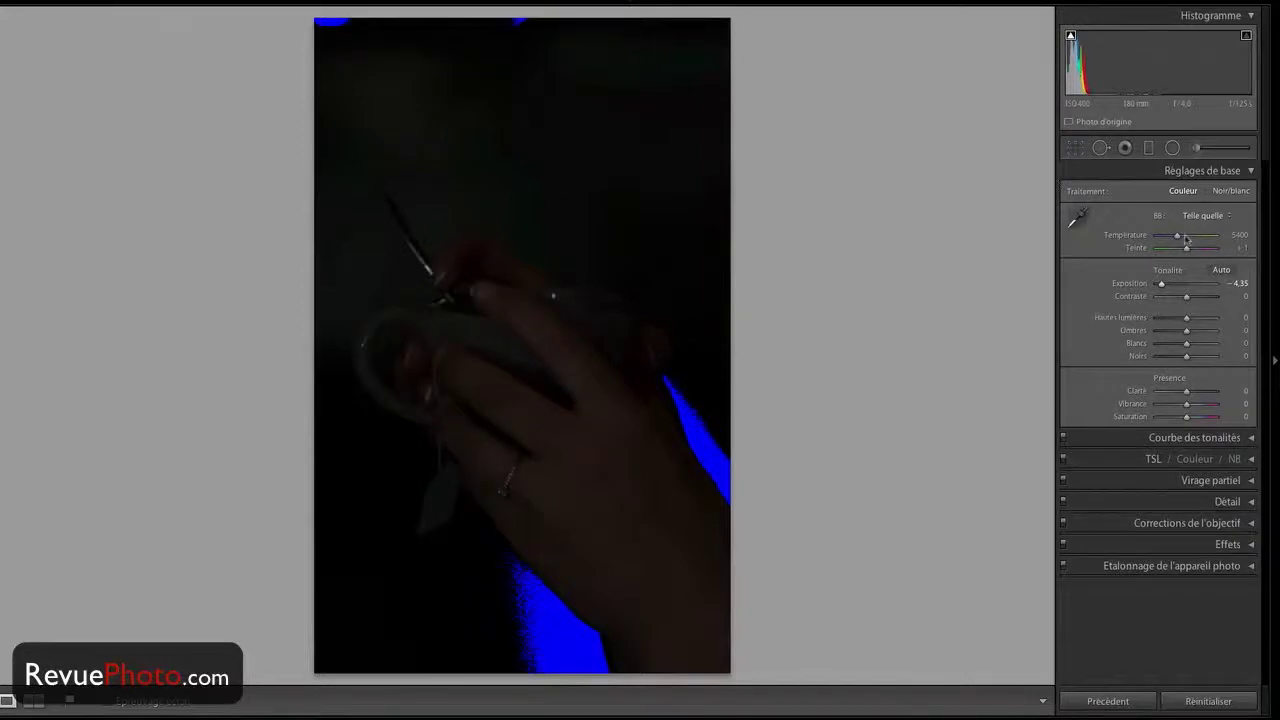
double_click(1130, 283)
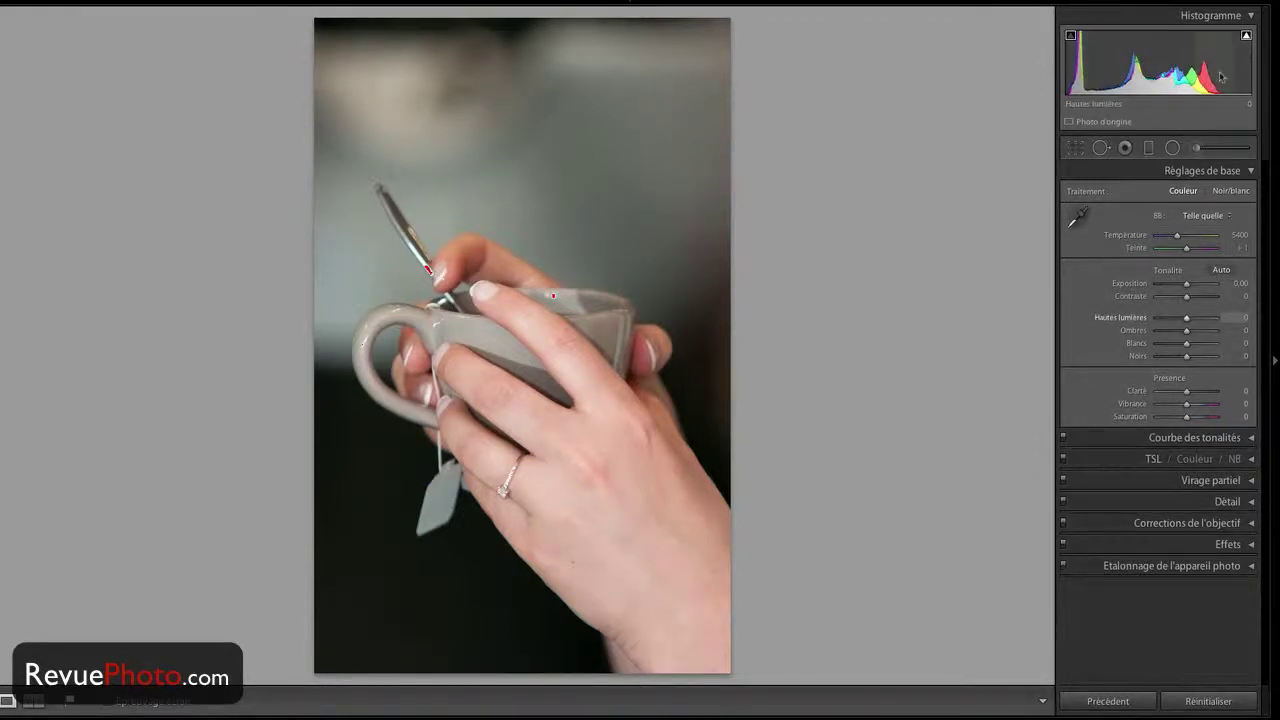
Step: Lower Hautes lumières to −62 directly in the histogram, and inspect the clipped highlights on the cup's rim and spoon up close
drag(1223, 76, 1172, 77)
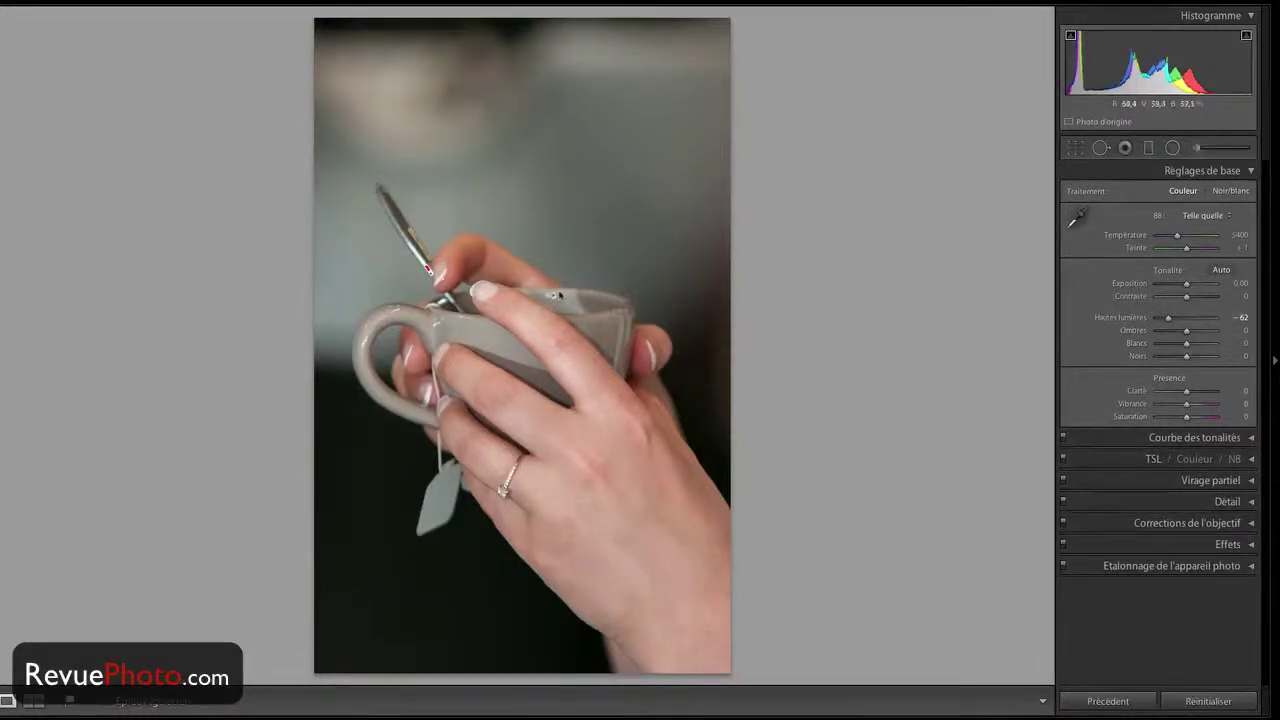
click(553, 297)
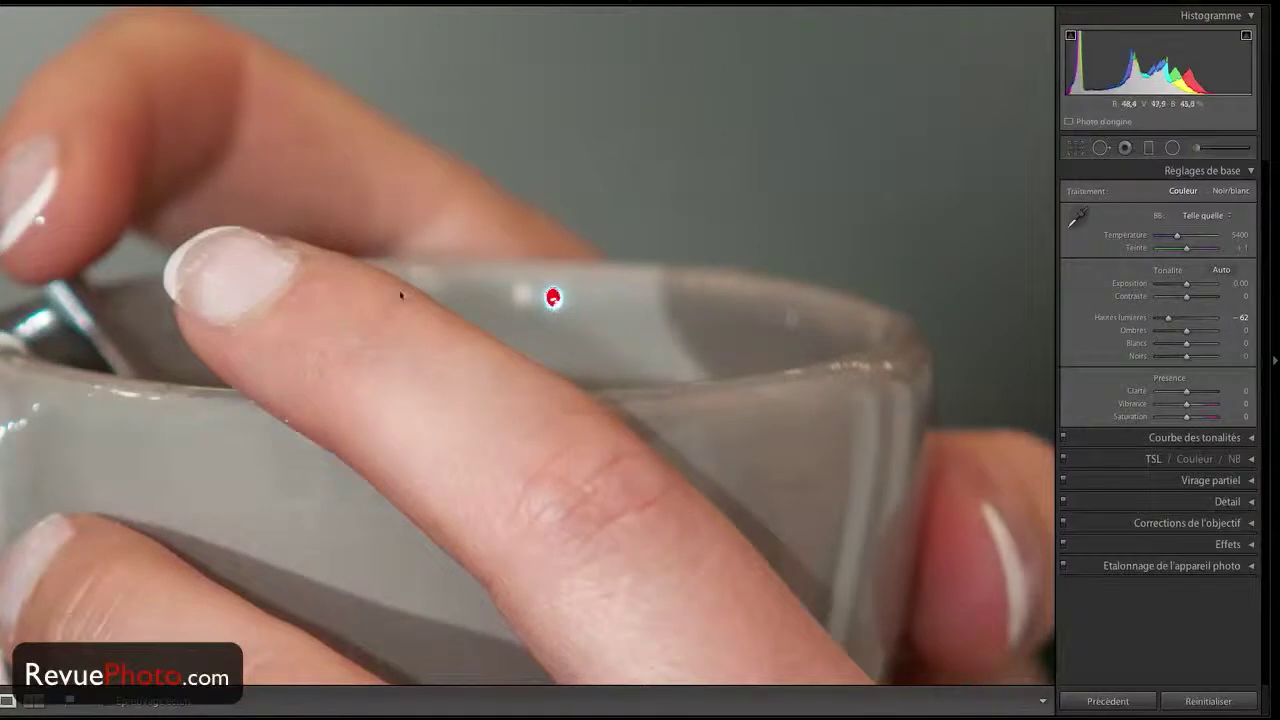
drag(553, 296, 916, 384)
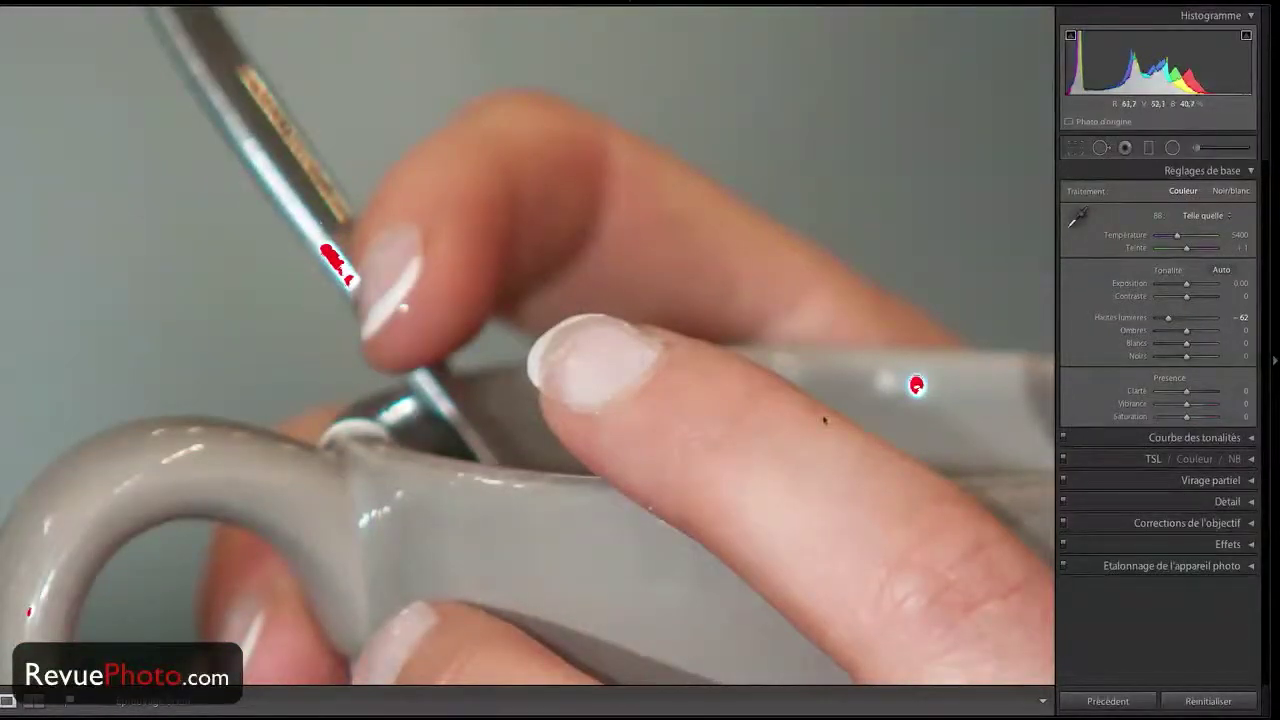
Step: Try lowering Blancs to −57 and raising Ombres to +100 directly in the histogram, and reset all photo settings
drag(823, 423, 557, 295)
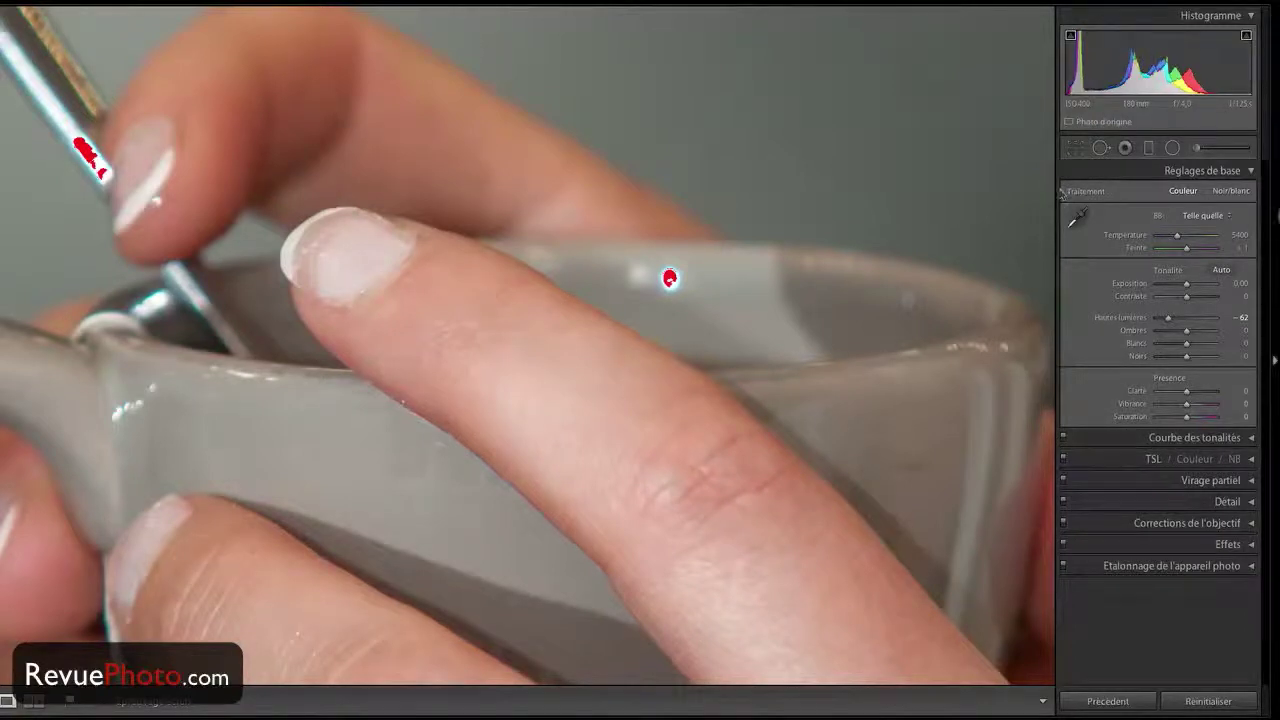
drag(1248, 85, 1147, 75)
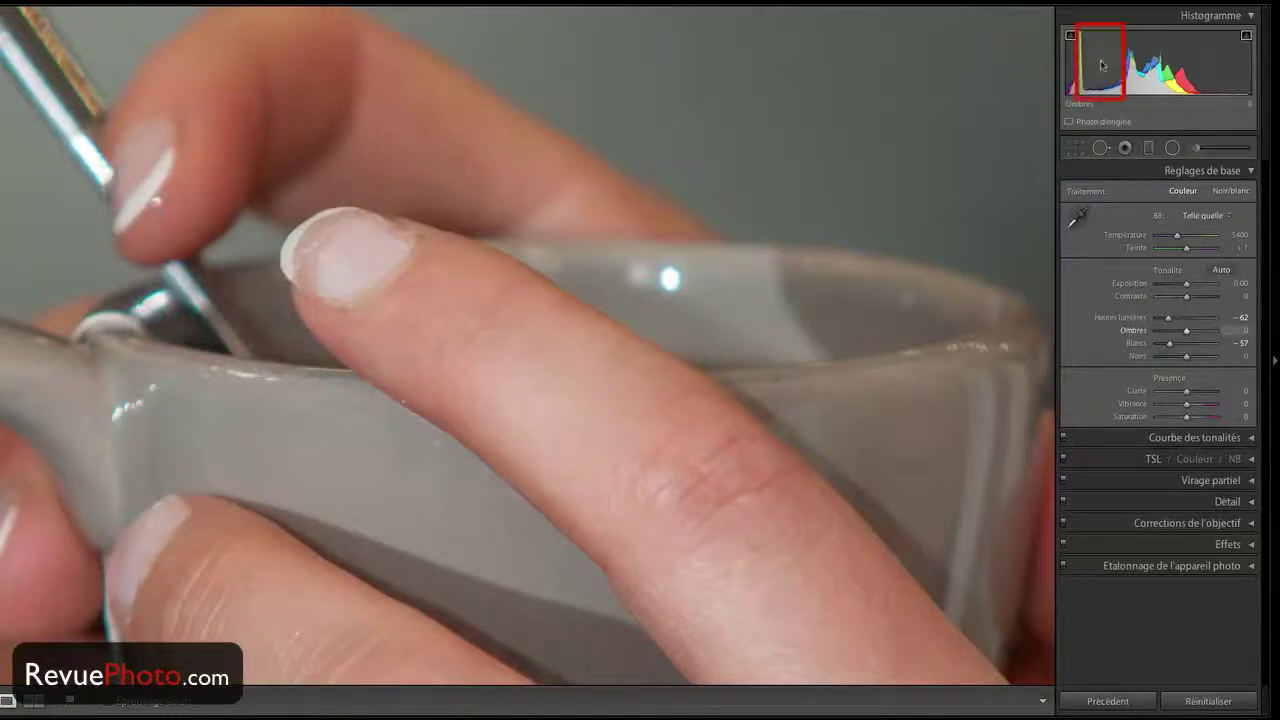
drag(1086, 60, 1080, 60)
key(z)
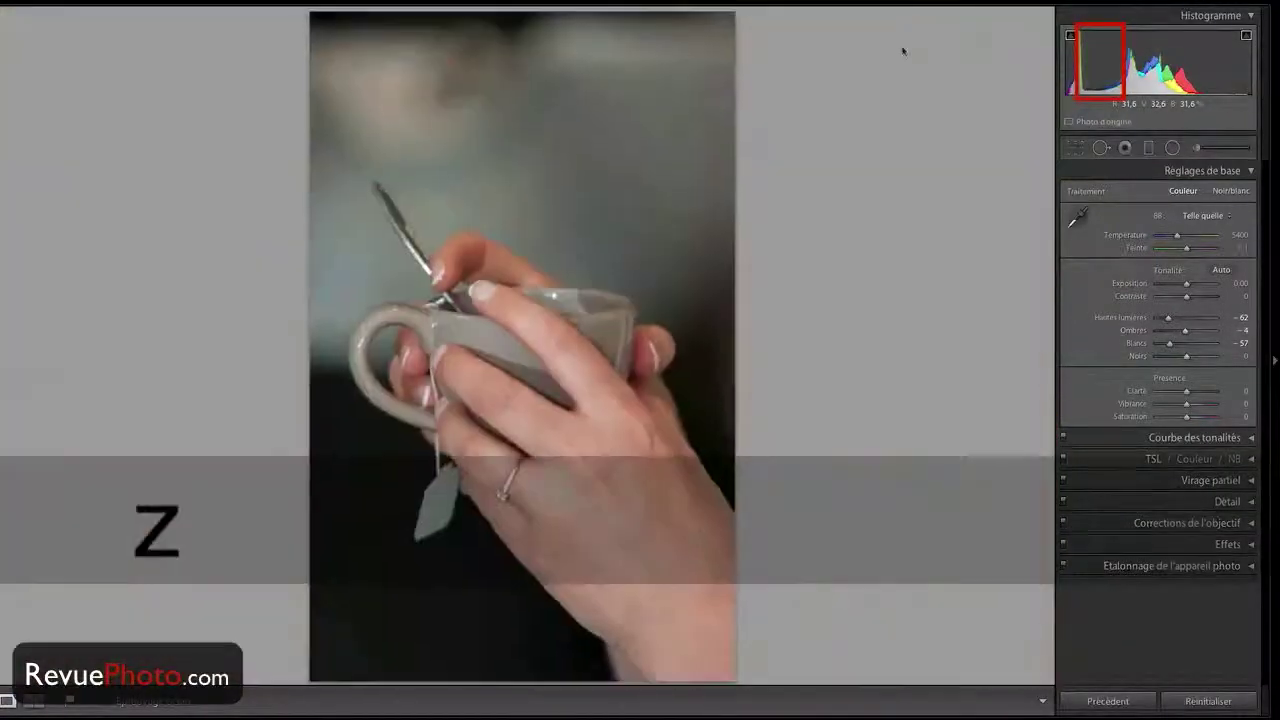
drag(1080, 60, 1120, 60)
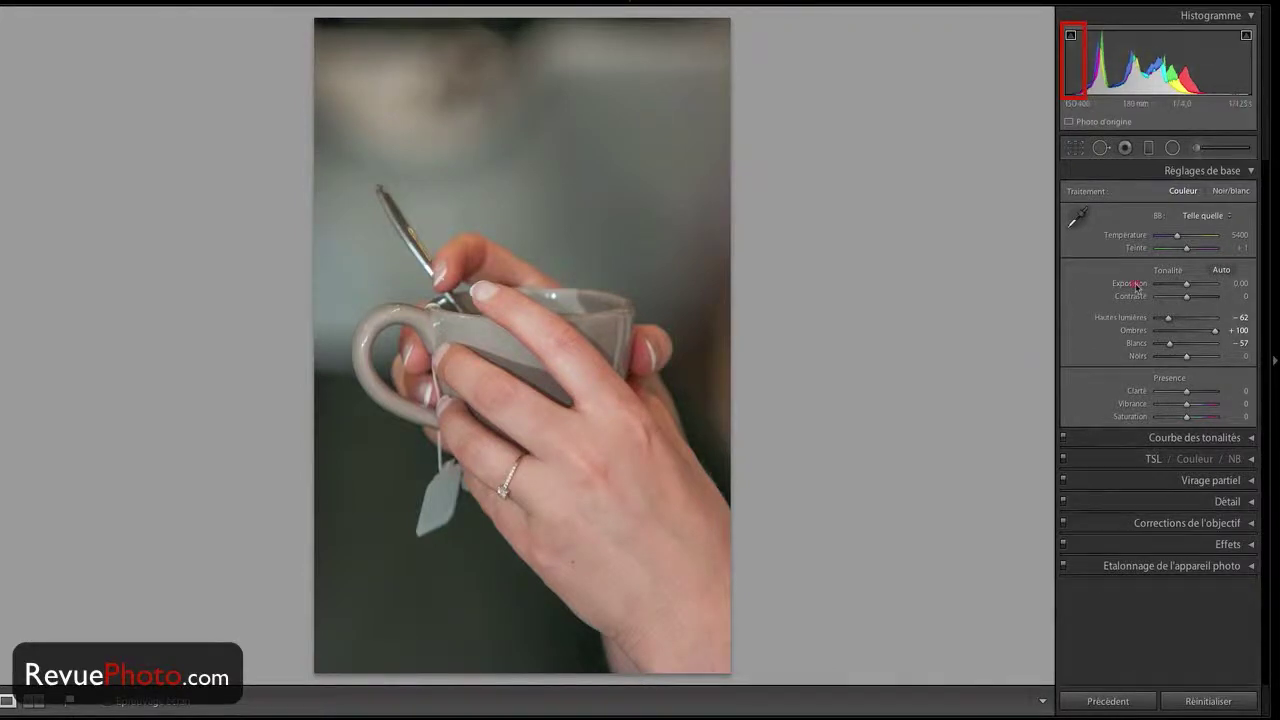
click(1210, 699)
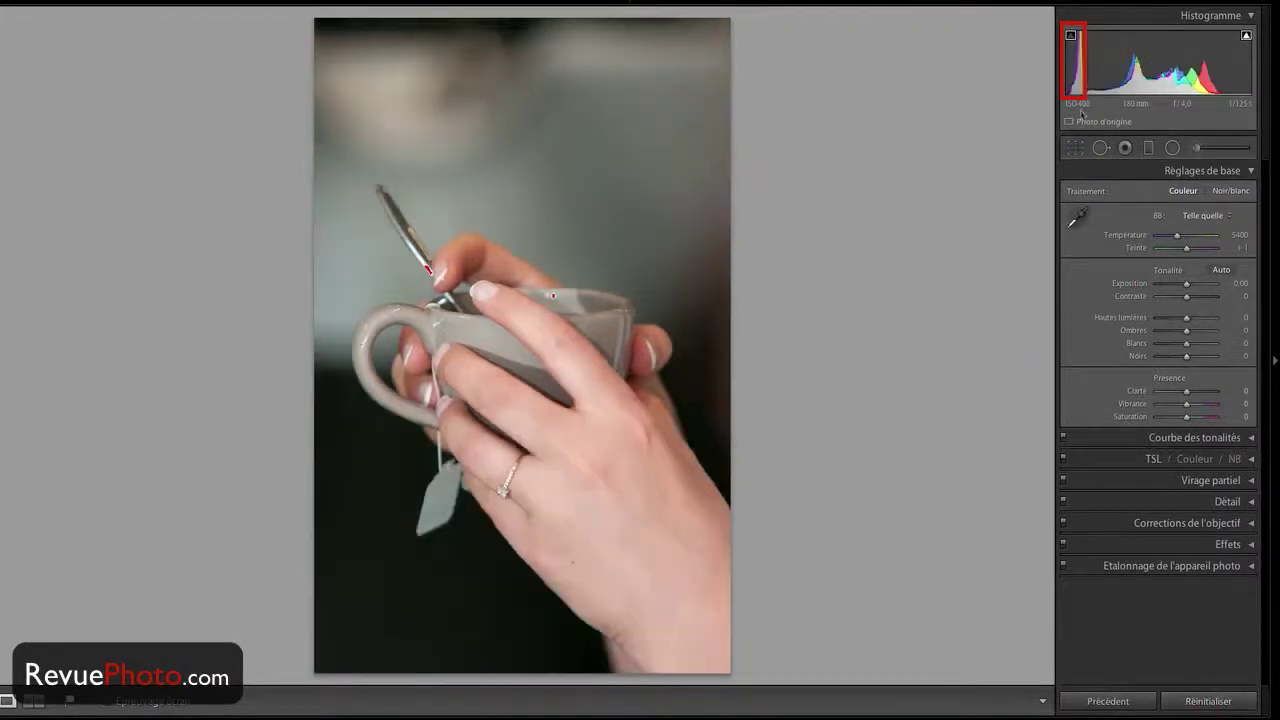
Step: Lower Noirs to −25 using the histogram and the clipping preview, and turn off the shadow and highlight clipping warnings
mouse_move(1075, 65)
mouse_down()
mouse_move(1064, 65)
mouse_move(1077, 70)
mouse_up()
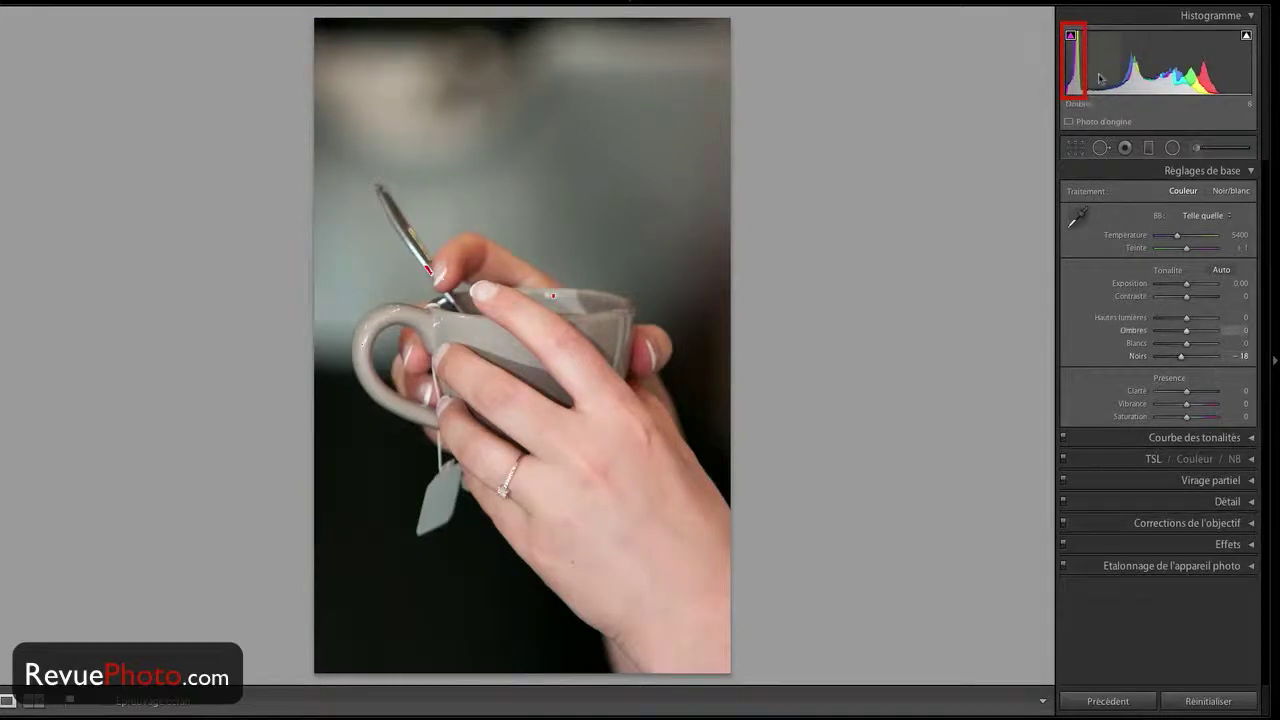
alt+click(1181, 358)
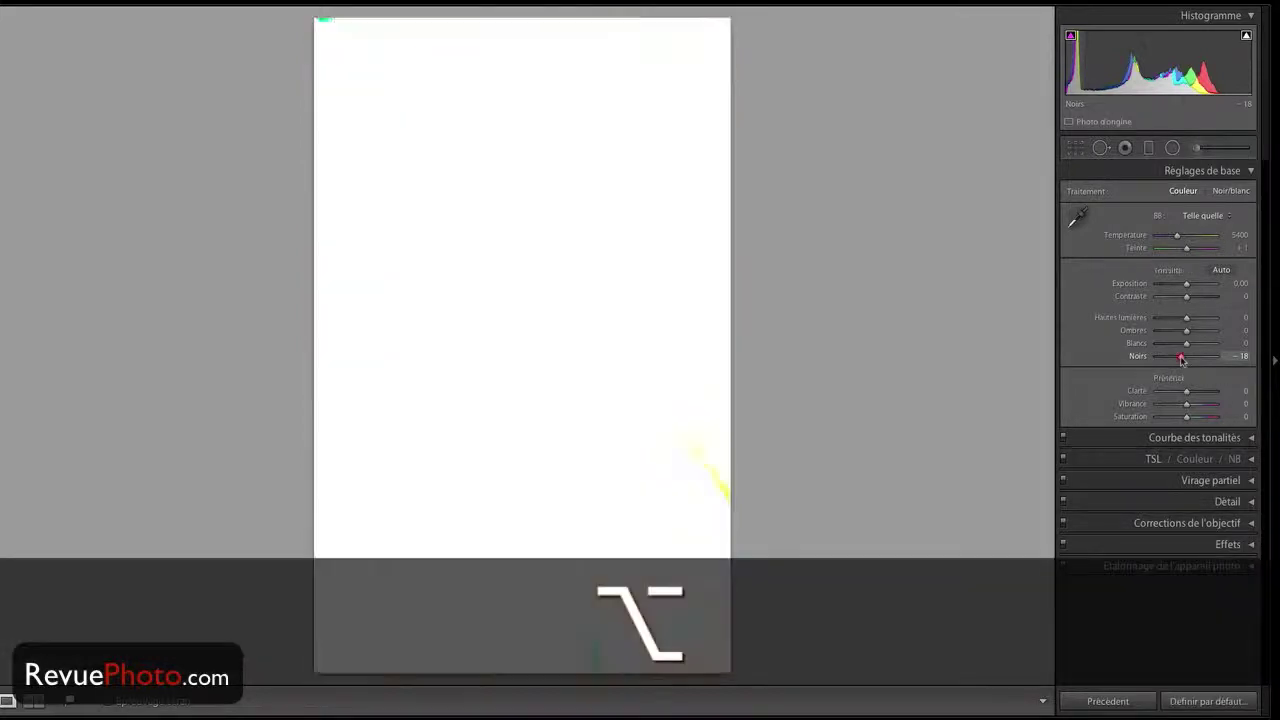
mouse_move(1181, 358)
mouse_down()
mouse_move(1148, 358)
mouse_move(1186, 361)
mouse_up()
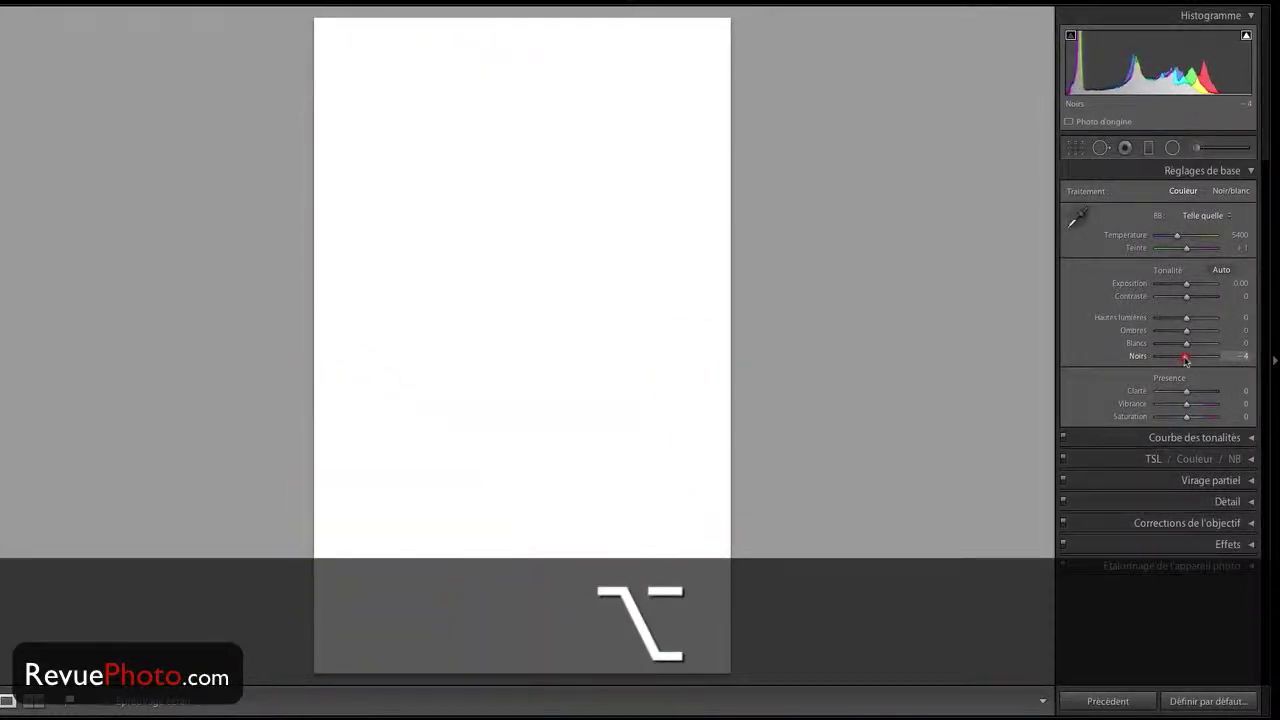
drag(1185, 360, 1178, 360)
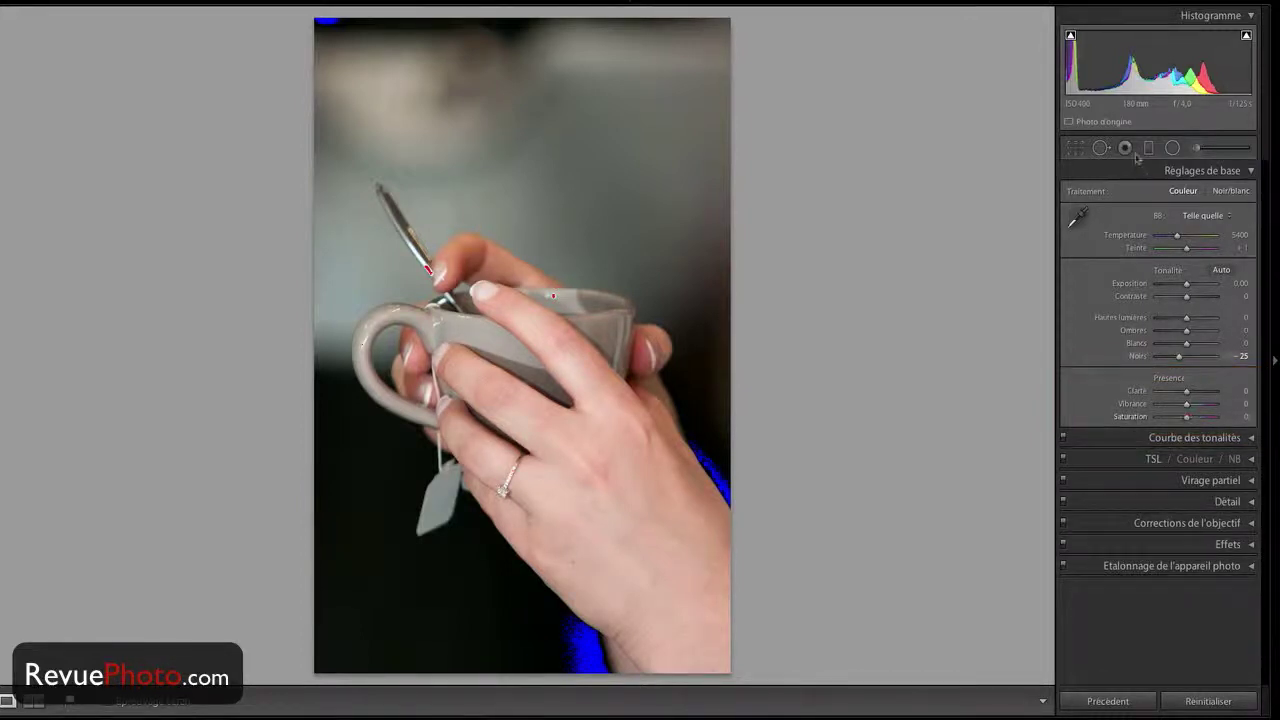
click(1070, 35)
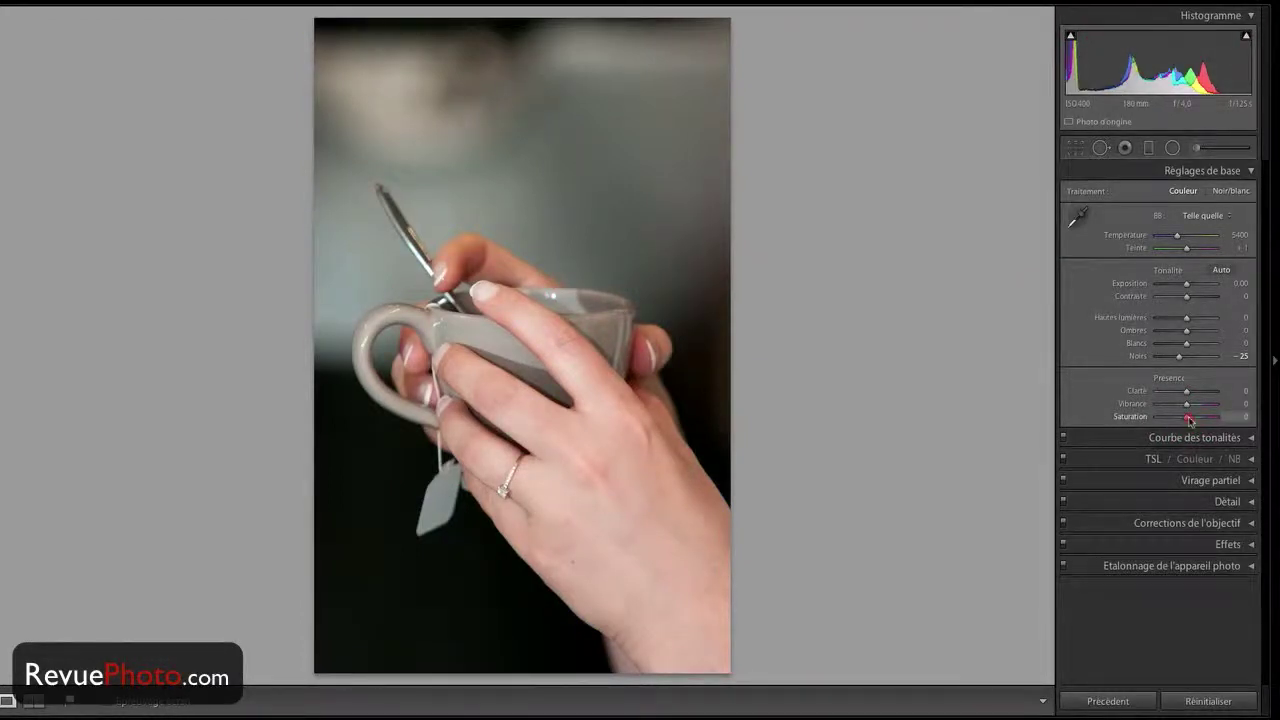
Step: Try Saturation values of +42 and +53 on the photo, and bring Saturation back close to neutral
drag(1189, 418, 1199, 422)
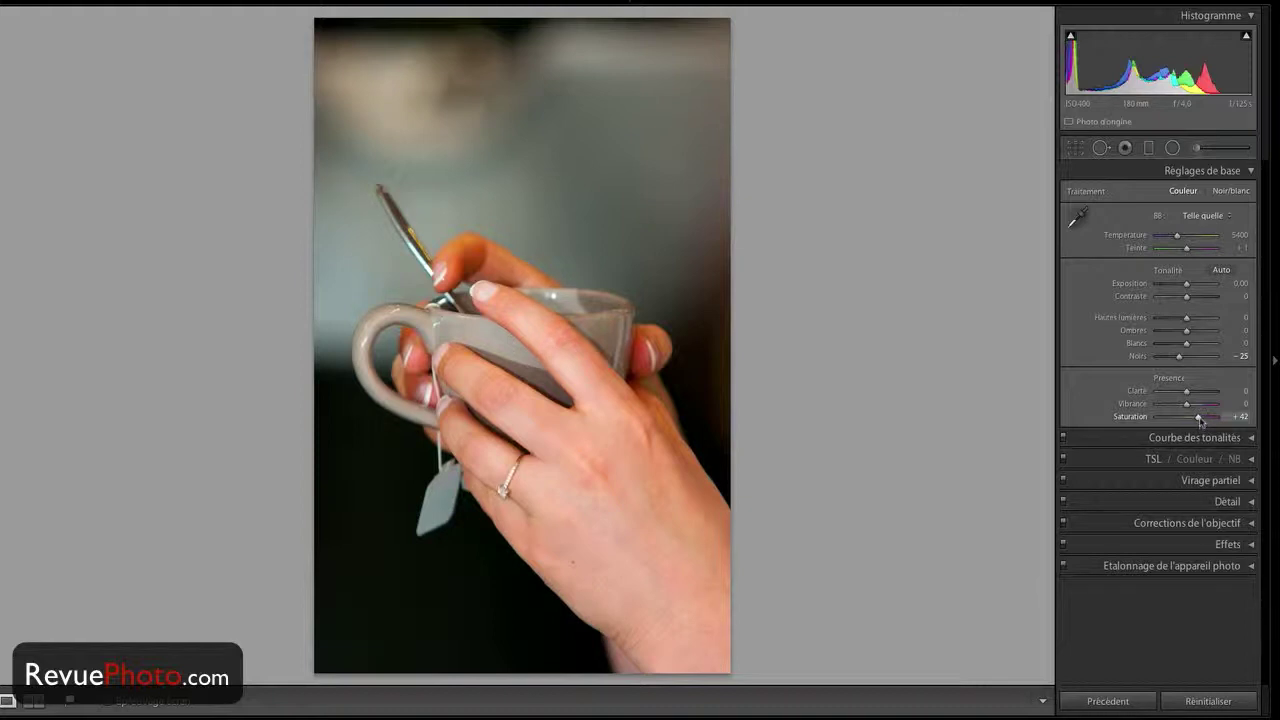
drag(1199, 421, 1189, 421)
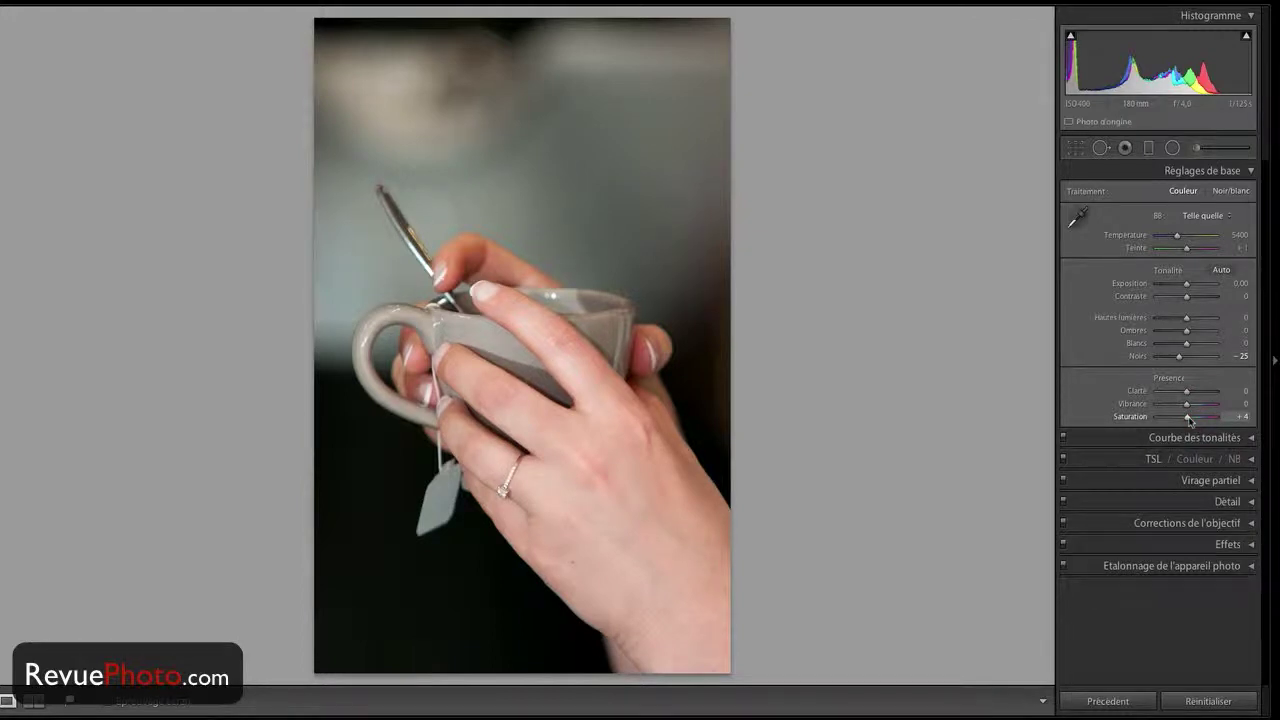
drag(1189, 421, 1202, 421)
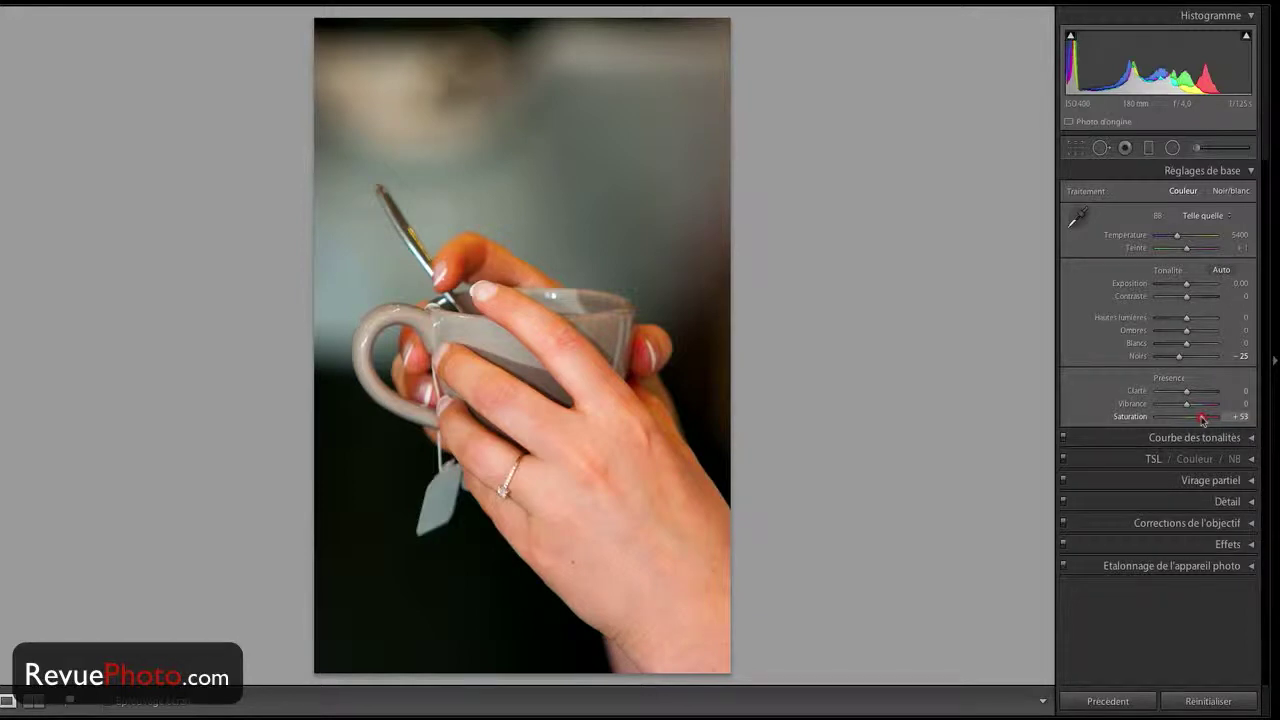
drag(1202, 420, 1191, 421)
Step: Try Vibrance at +100 to compare it with Saturation, and reset both settings
drag(1188, 420, 1226, 404)
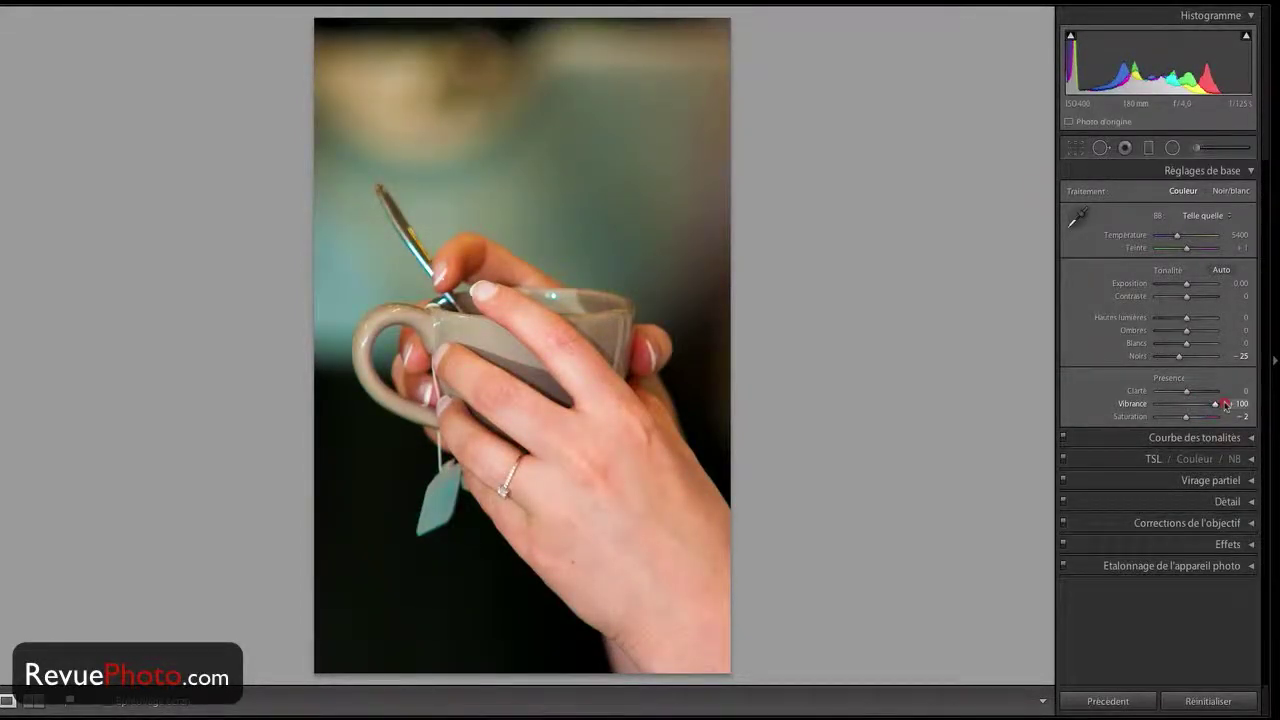
drag(1227, 405, 1191, 420)
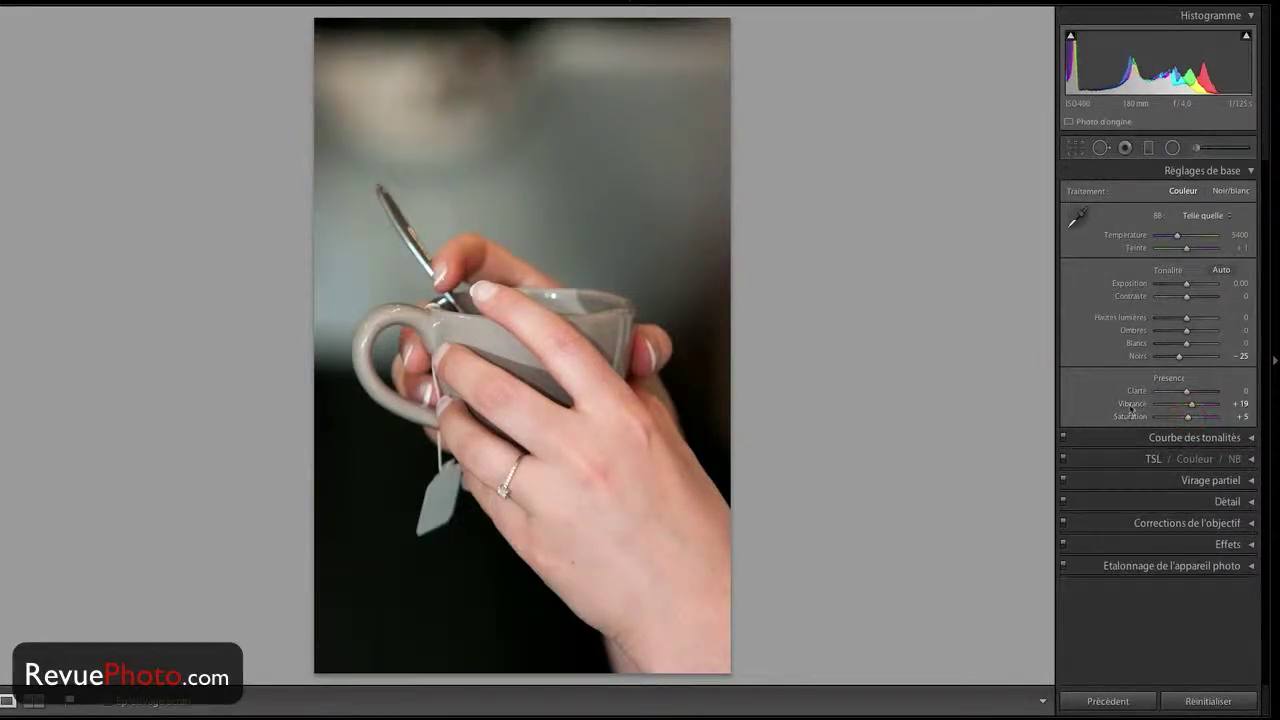
double_click(1130, 403)
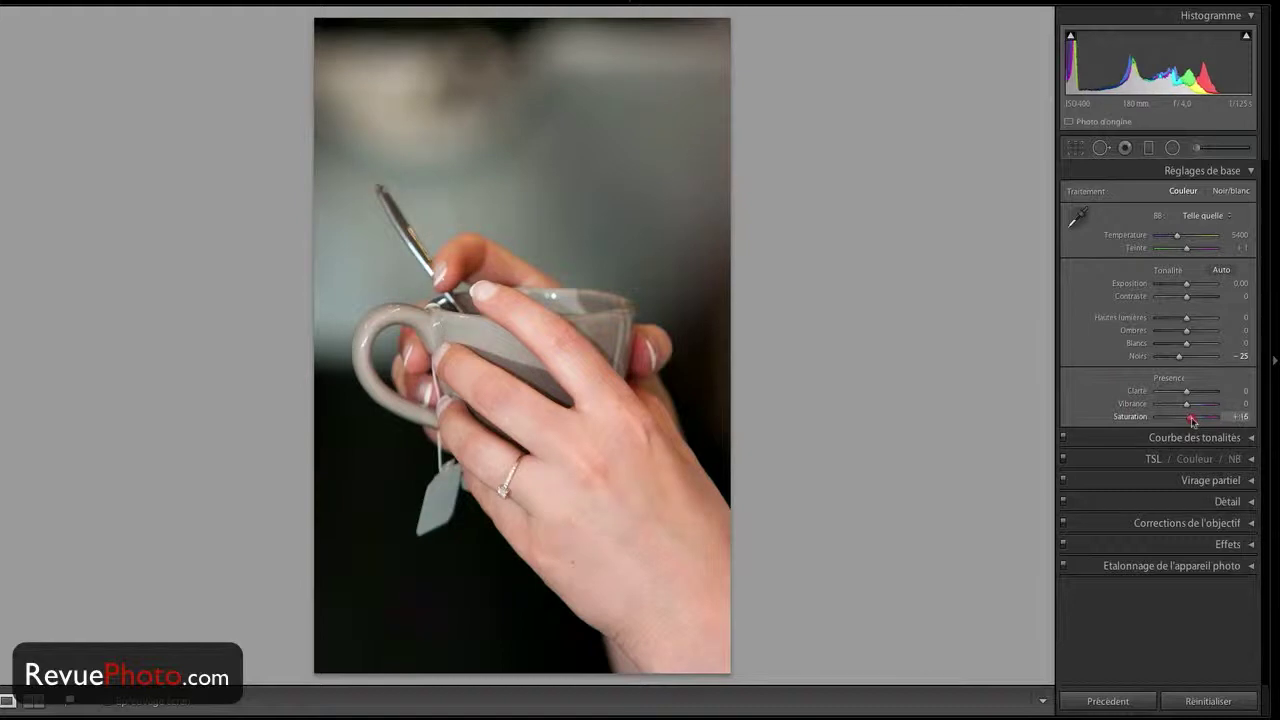
drag(1160, 420, 1178, 420)
double_click(1130, 417)
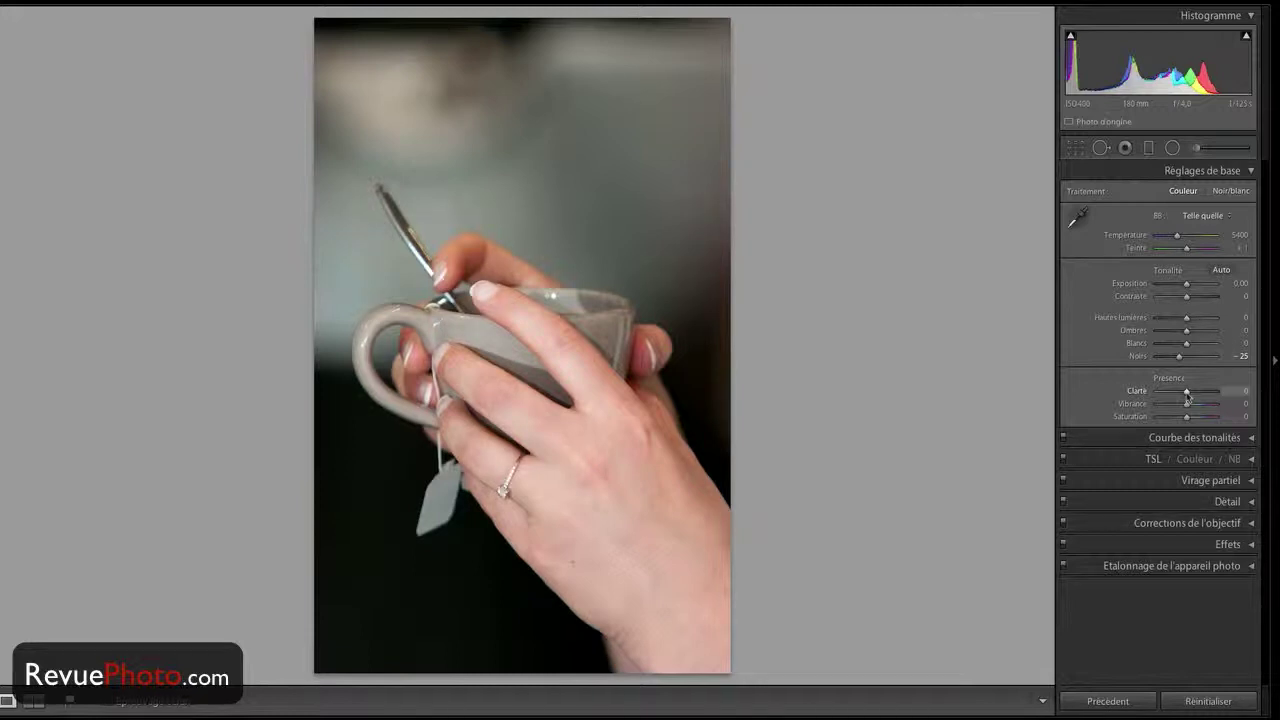
Step: Try Clarté at +100 and −82 to compare strong and soft local contrast, and reset Clarté
drag(1187, 392, 1218, 392)
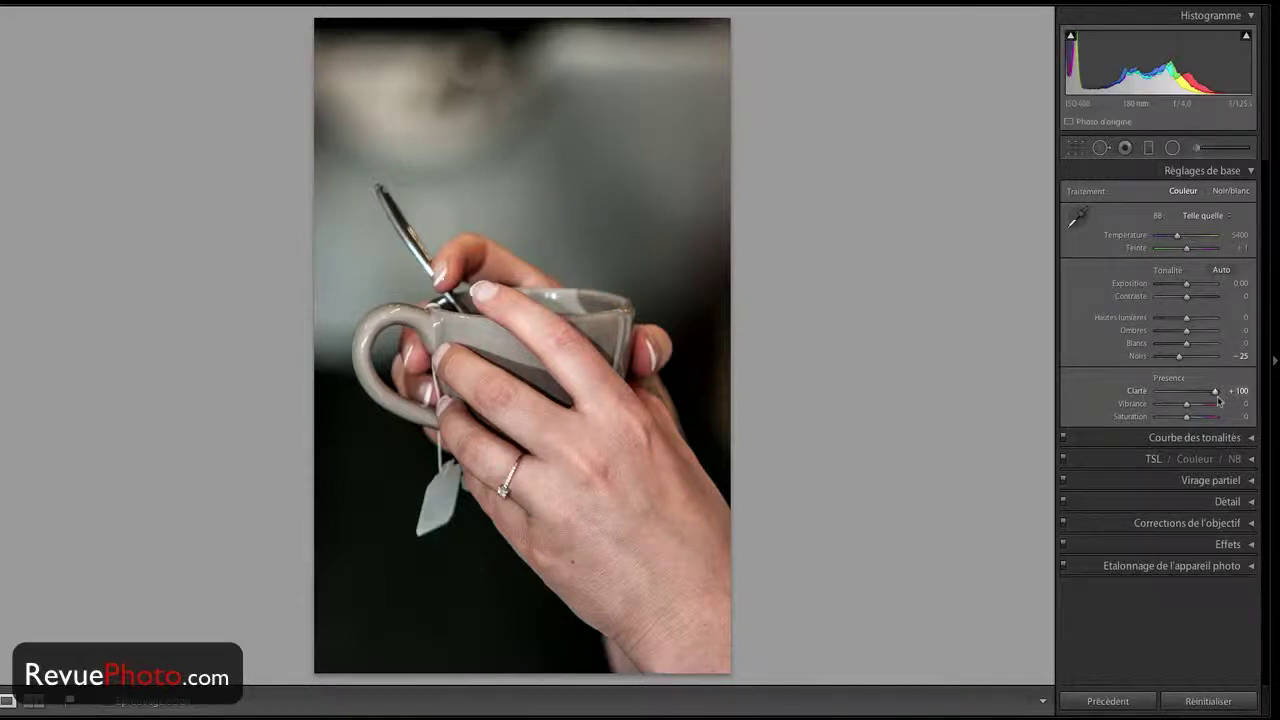
drag(1216, 391, 1186, 396)
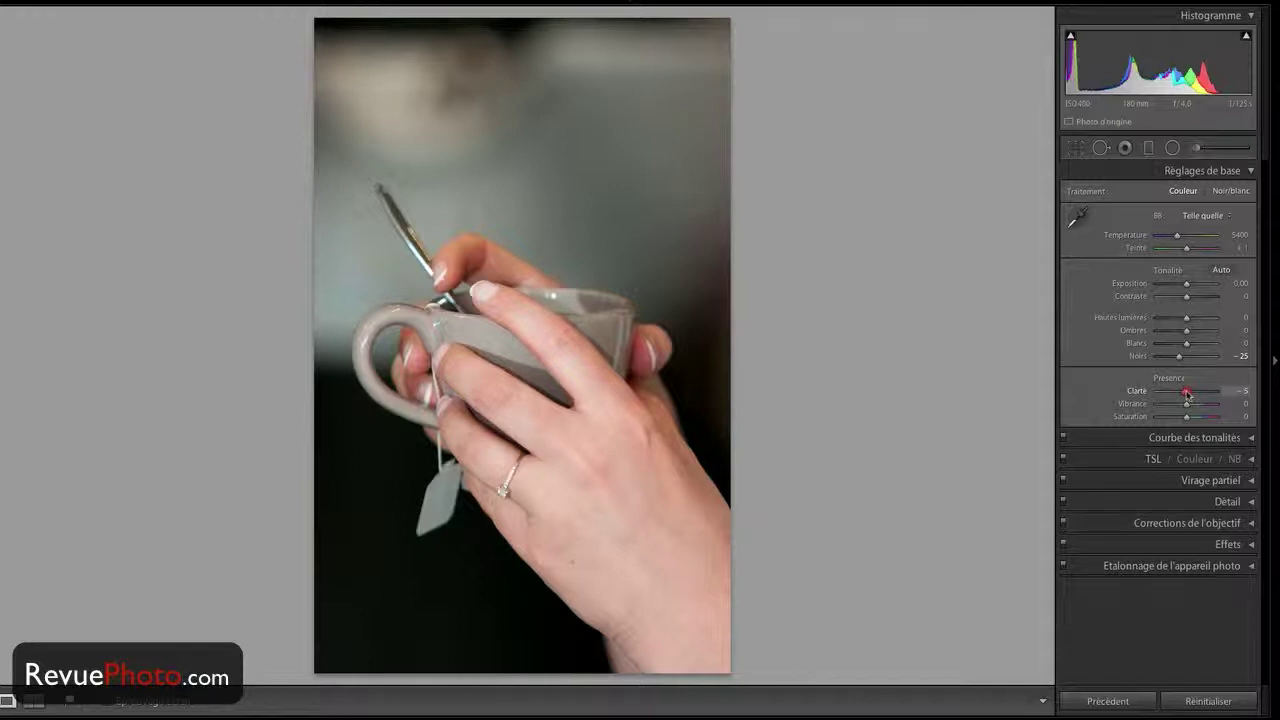
drag(1187, 394, 1163, 394)
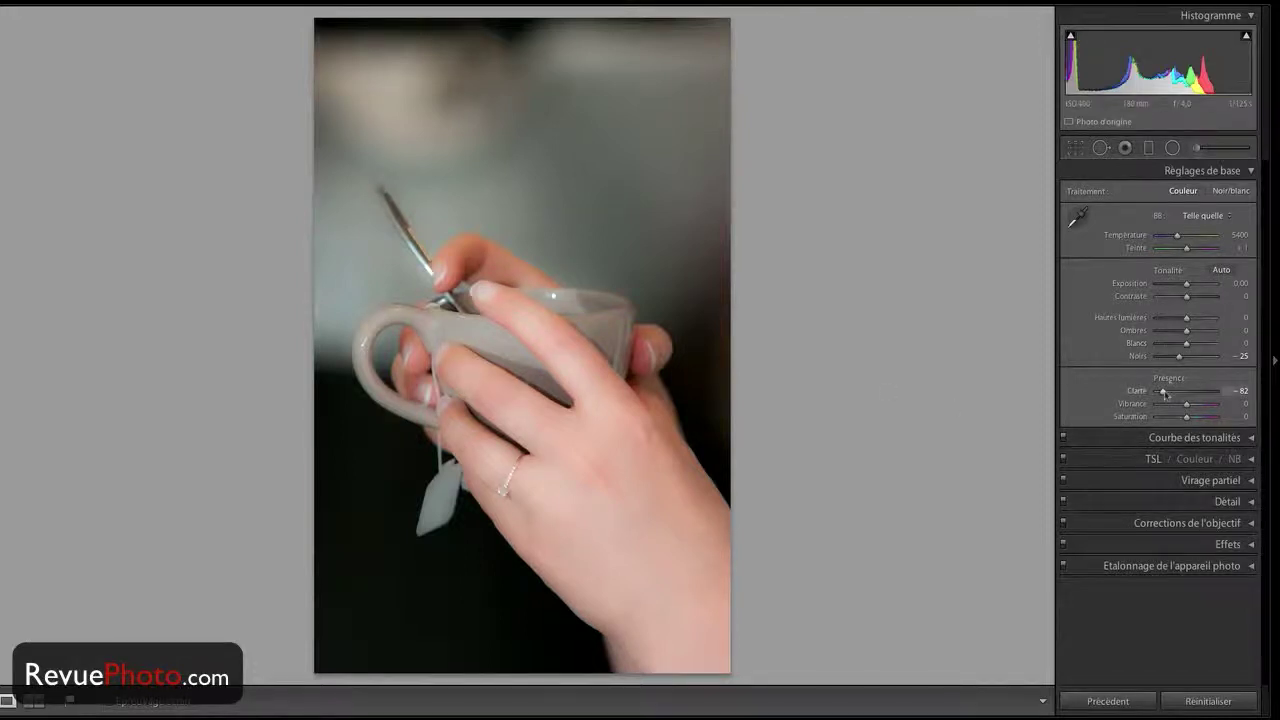
drag(1162, 391, 1157, 391)
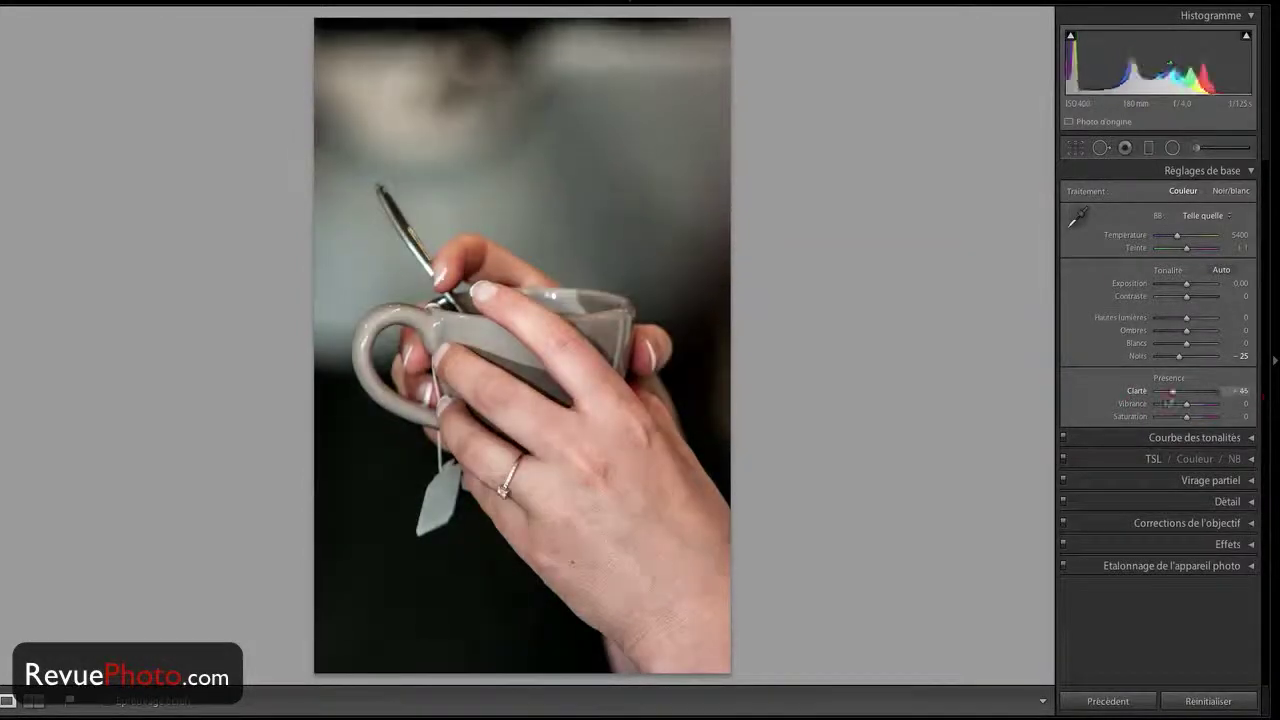
drag(1157, 391, 1232, 395)
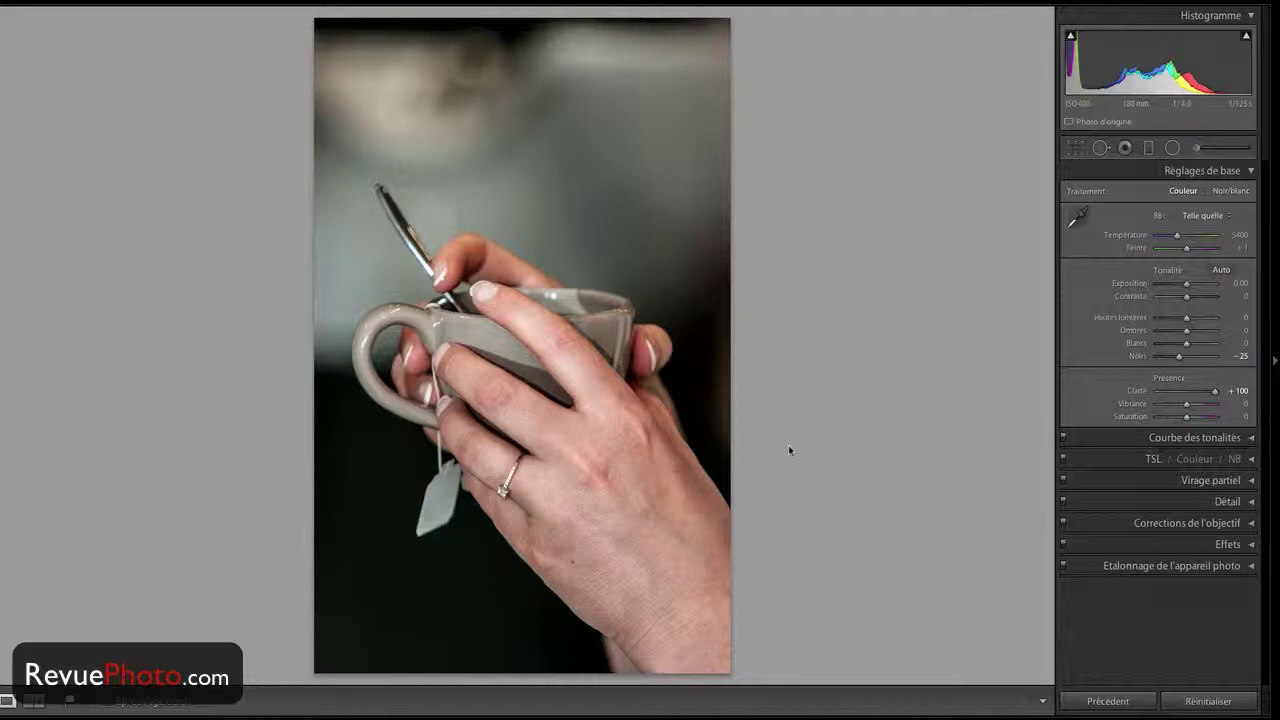
double_click(1137, 391)
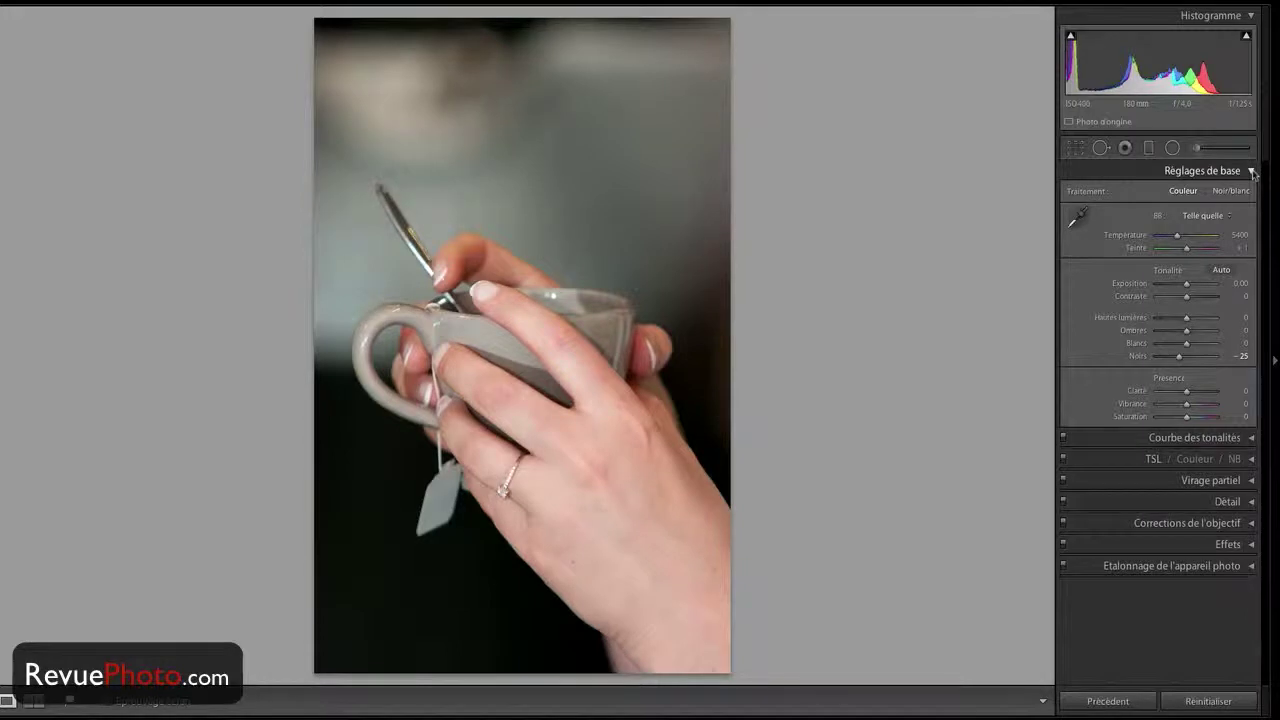
Step: Convert the photo to Noir/blanc treatment and raise Clarté to +62
click(1228, 192)
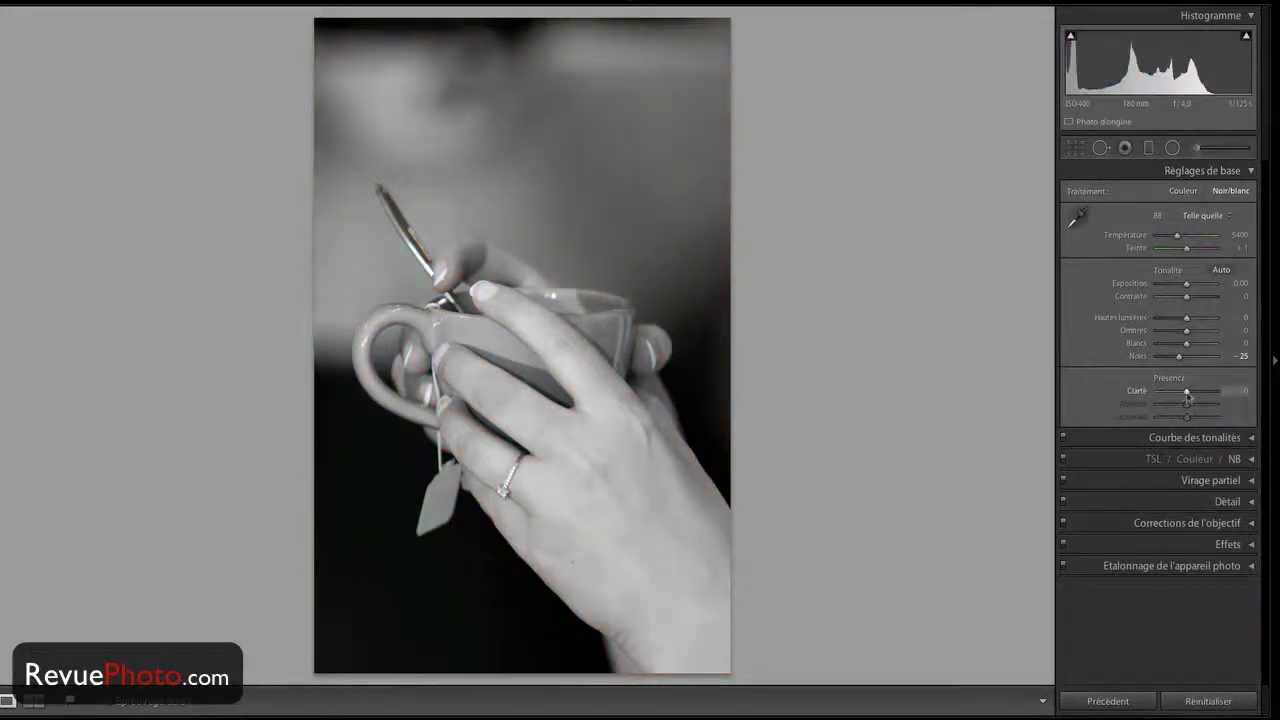
mouse_move(1187, 391)
mouse_down()
mouse_move(1220, 394)
mouse_move(1206, 395)
mouse_up()
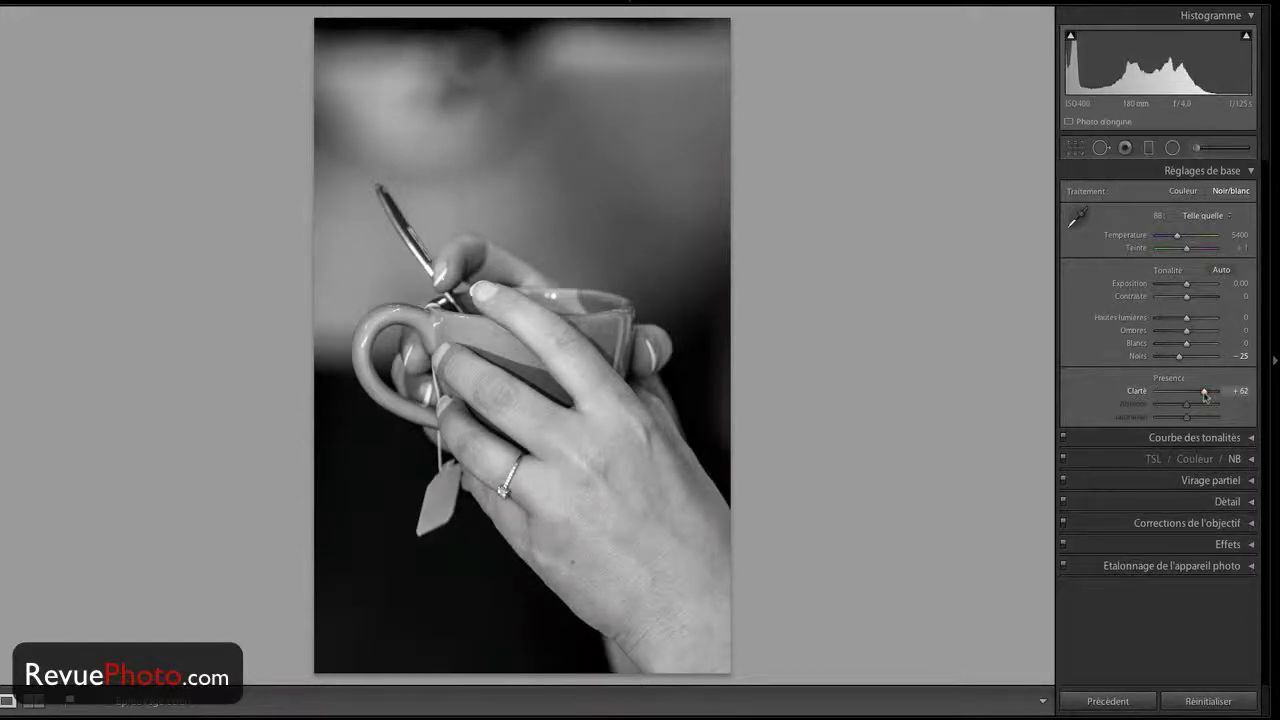